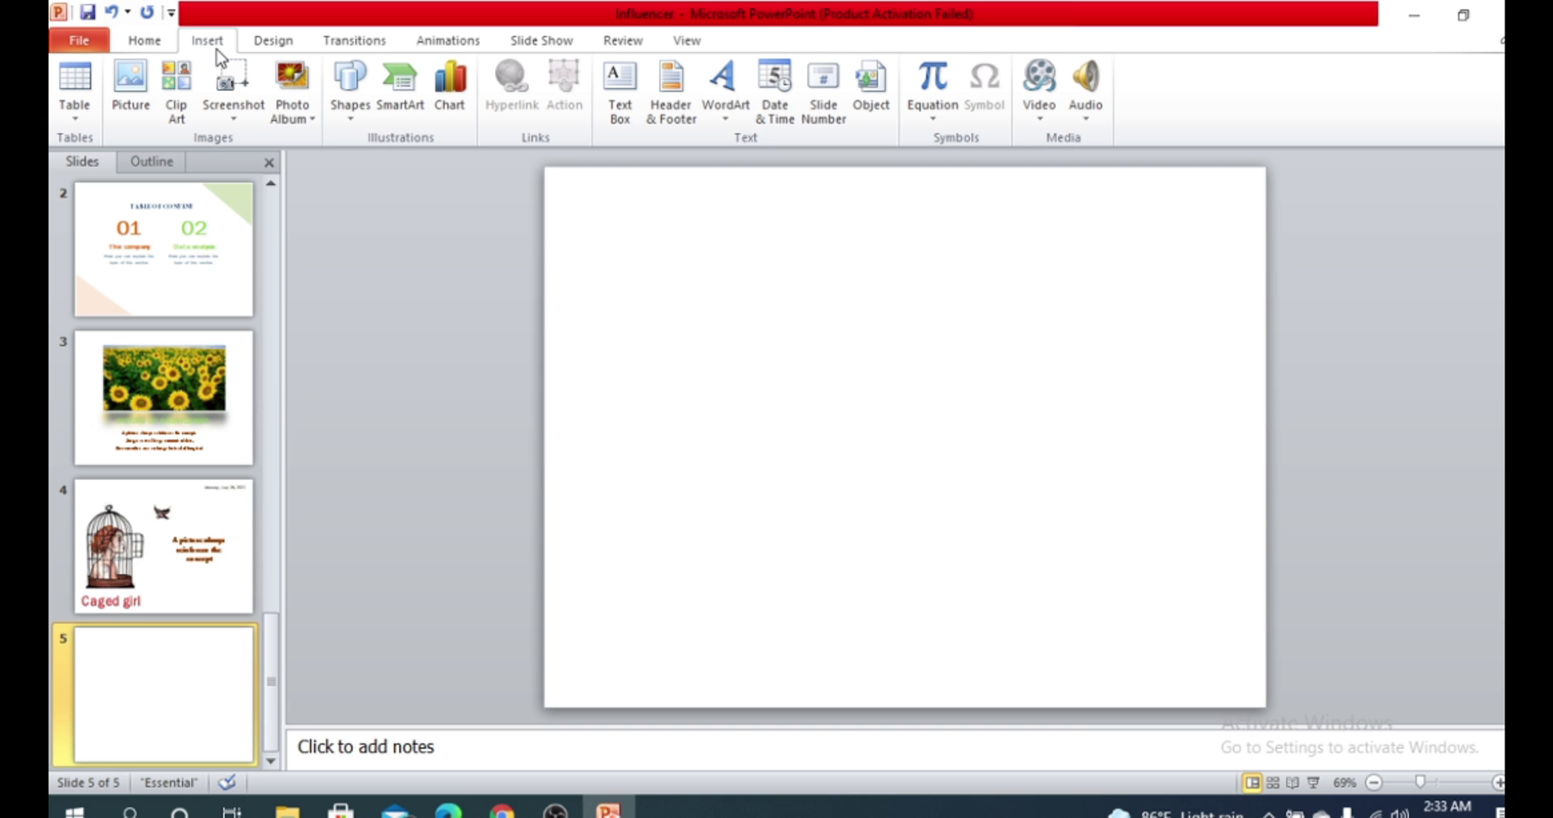
Step: Start inserting a chart on slide 5 and move the Insert Chart dialog aside
click(143, 41)
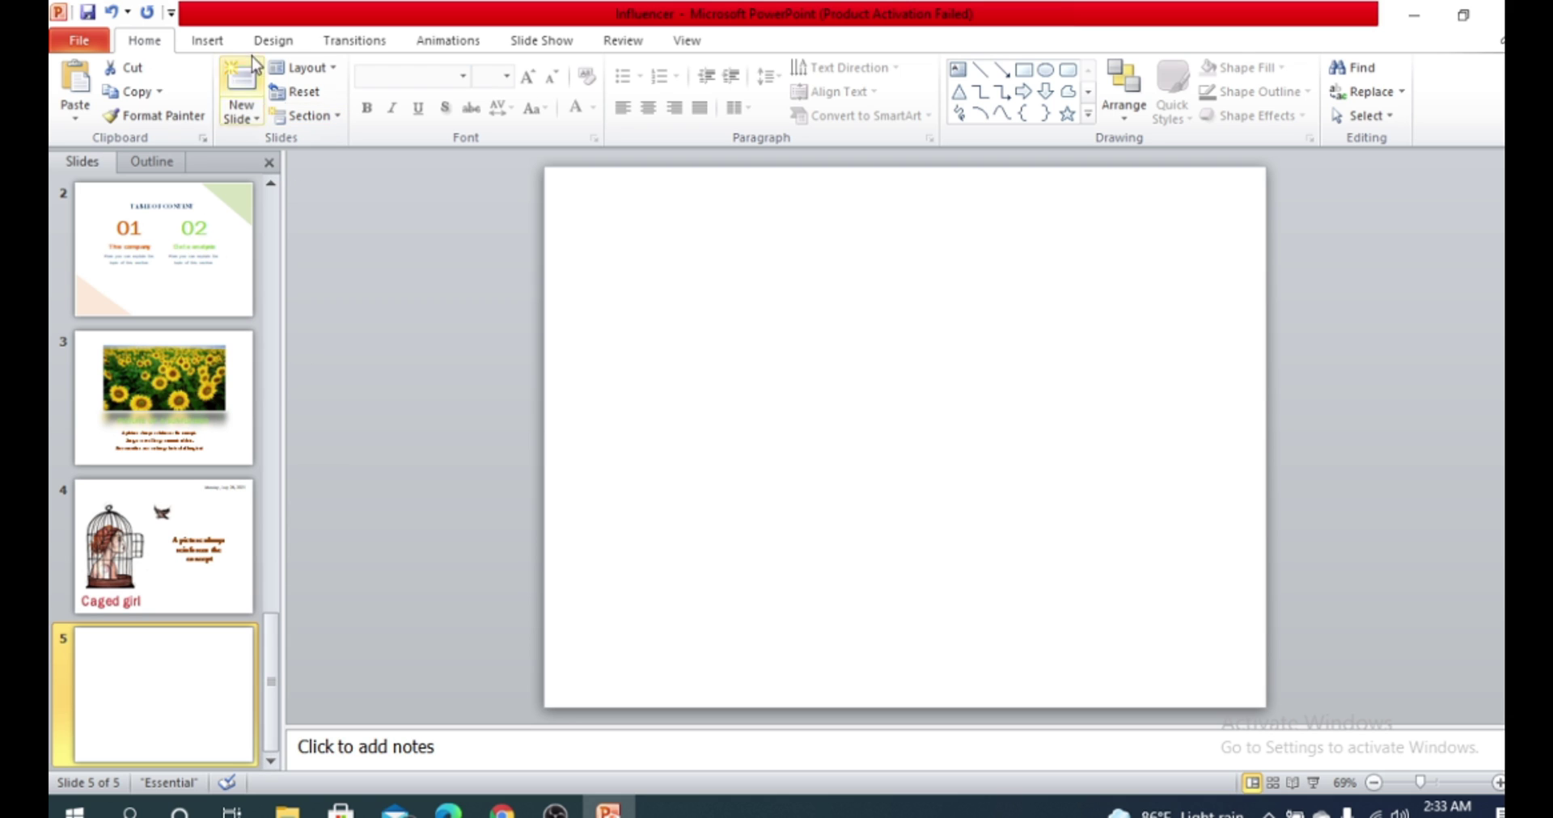
click(209, 42)
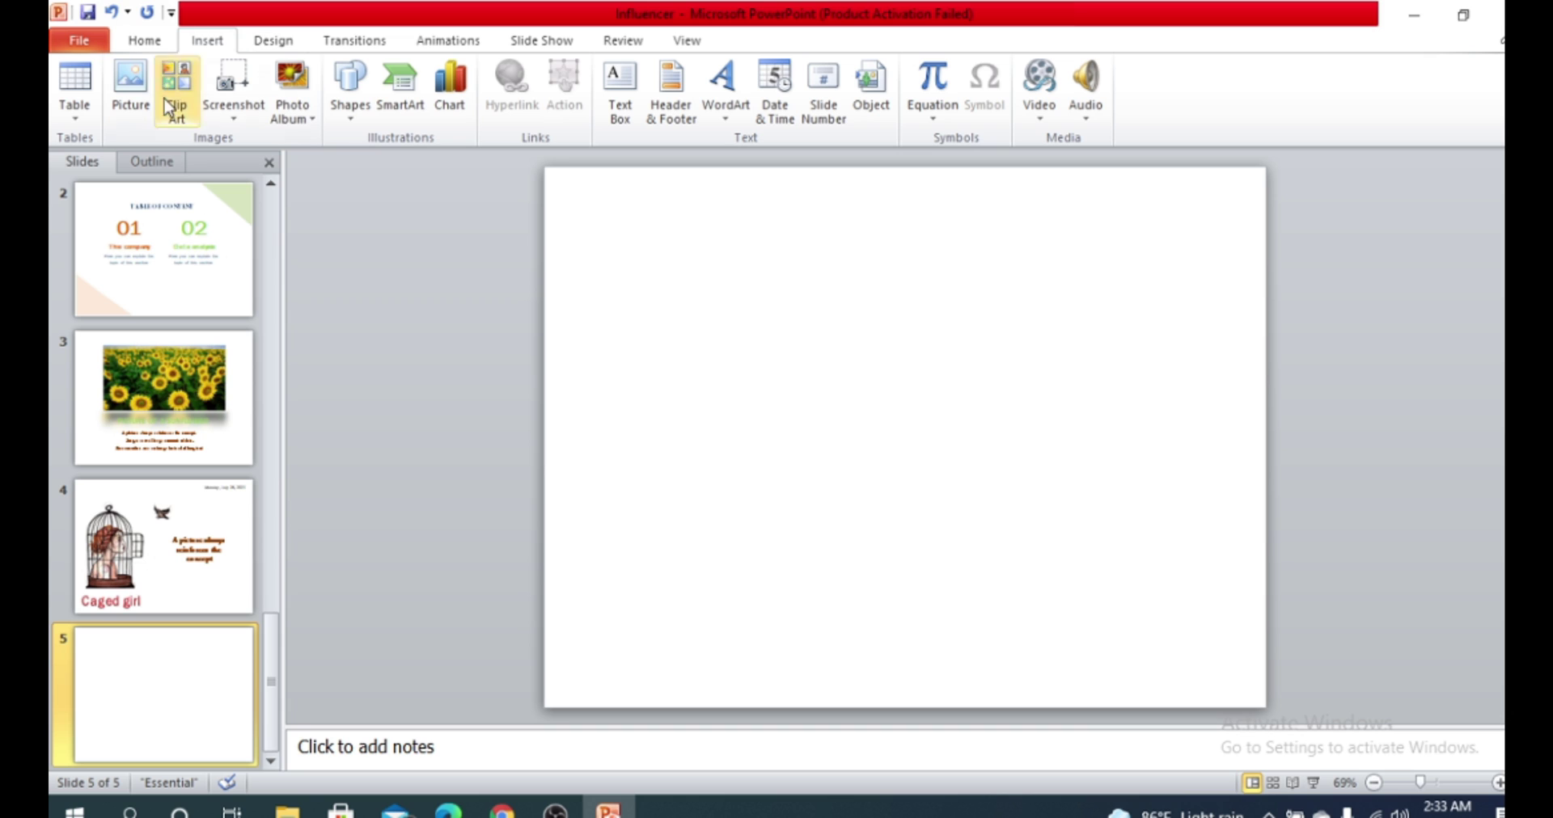
click(458, 103)
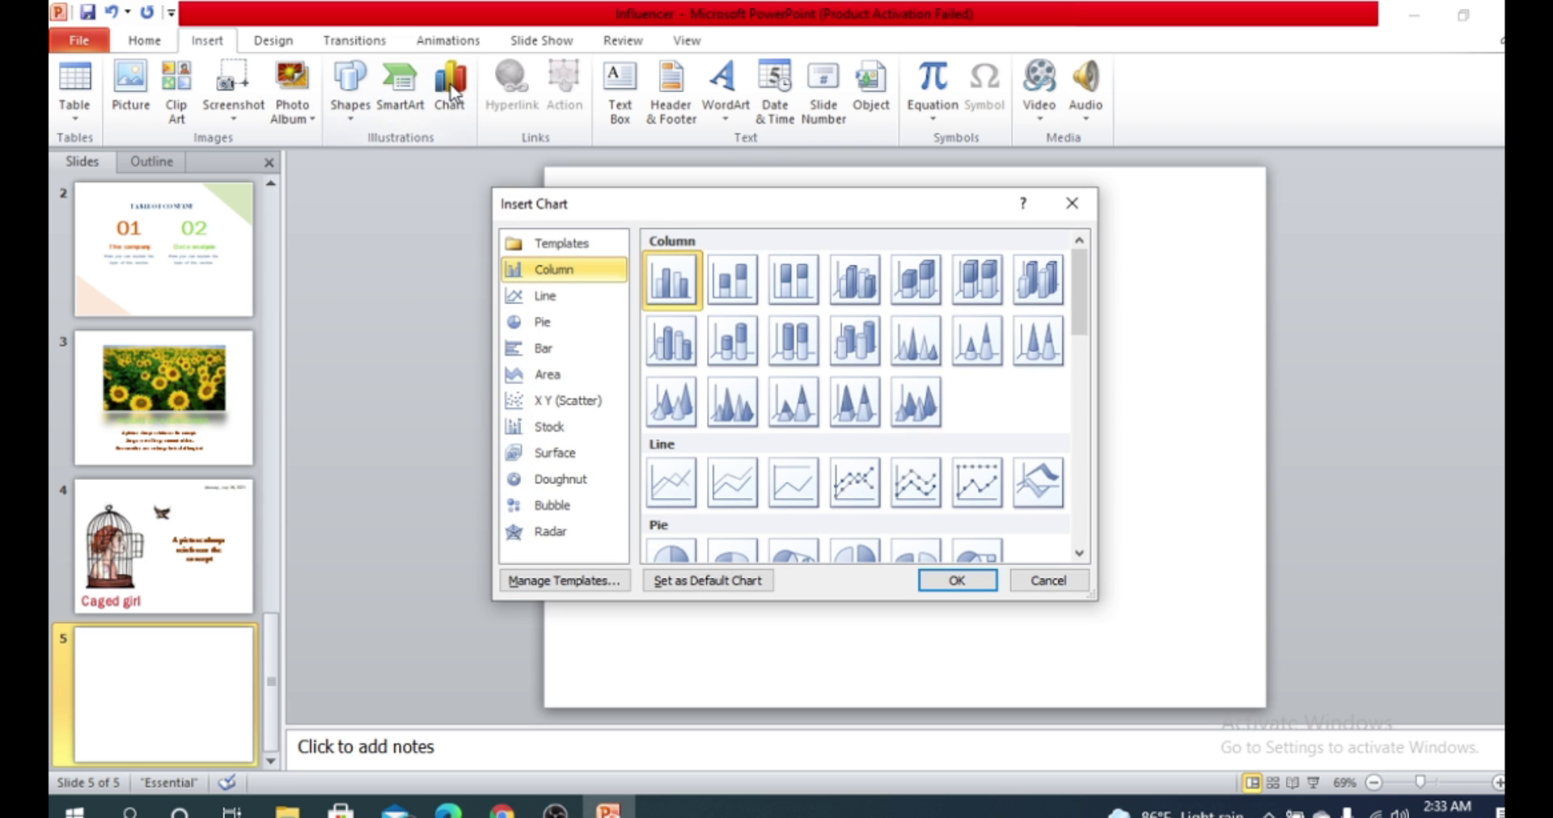
drag(831, 214, 931, 184)
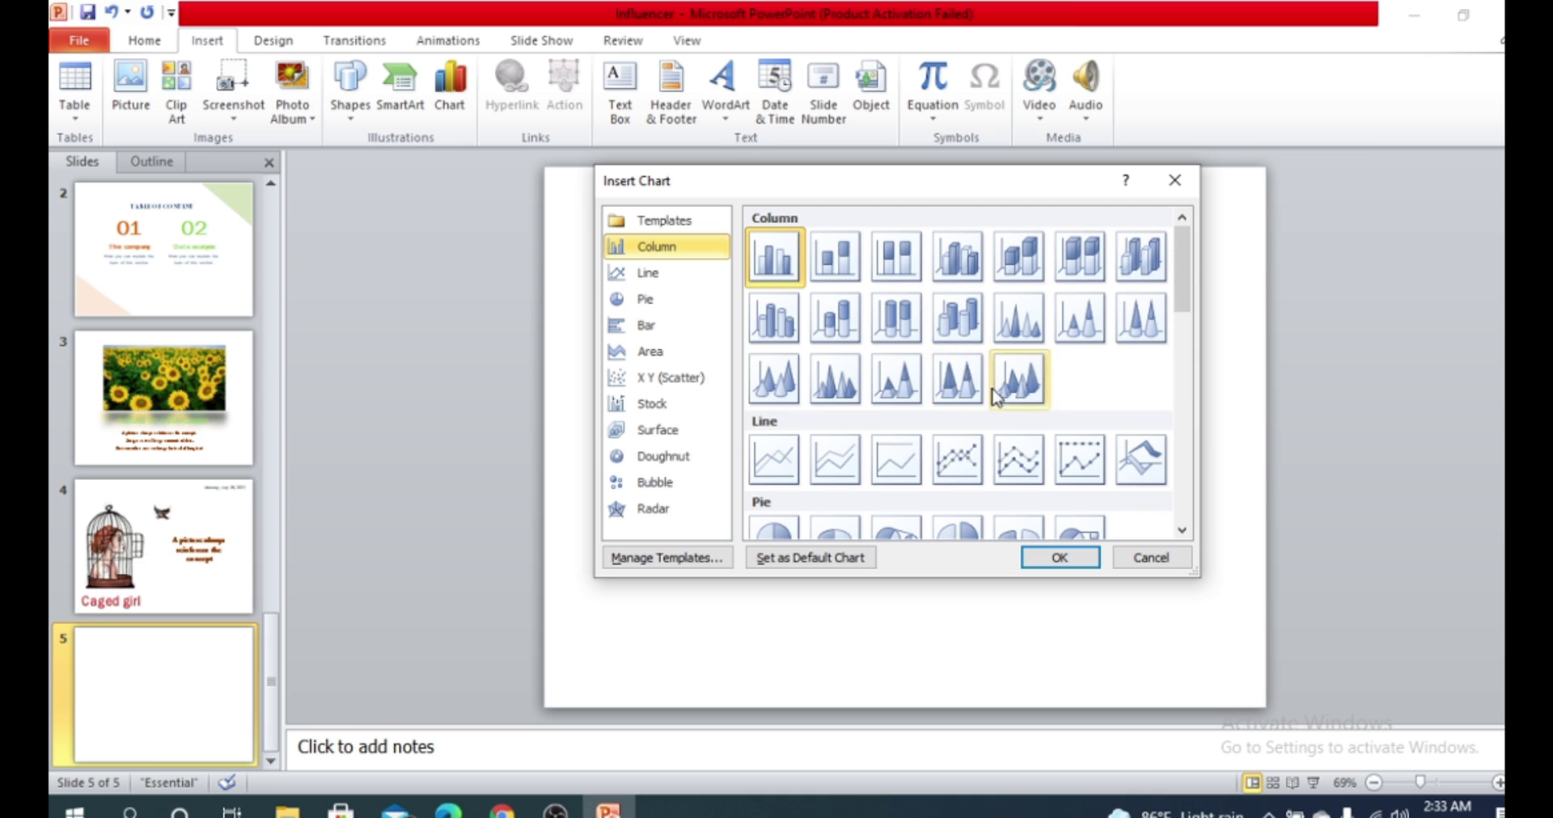
Step: Scroll through the chart type gallery to review the available chart types
scroll(995, 412, down, 5)
scroll(987, 405, up, 5)
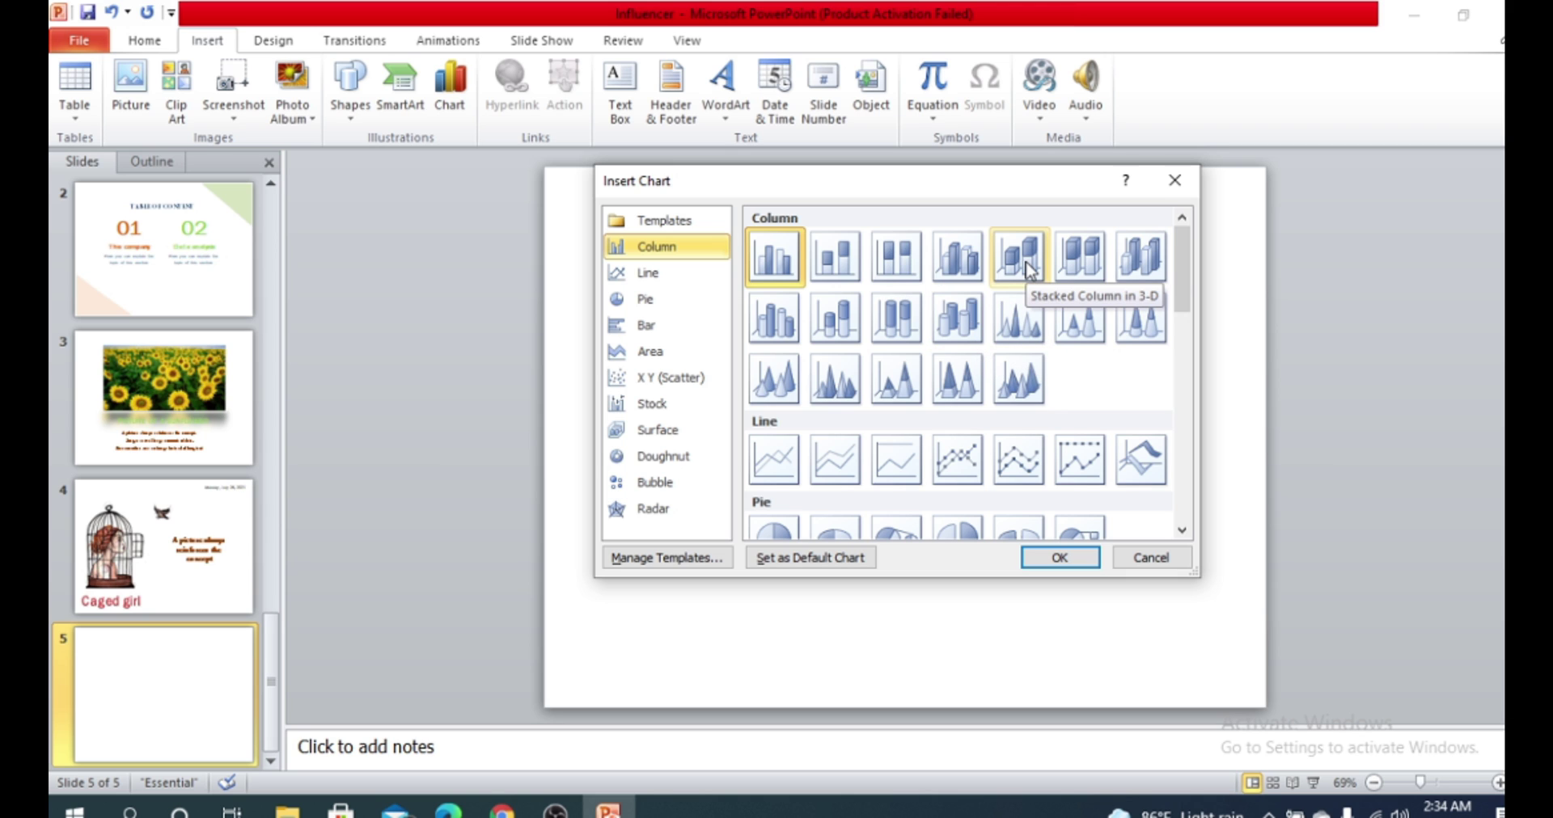
scroll(1028, 270, down, 3)
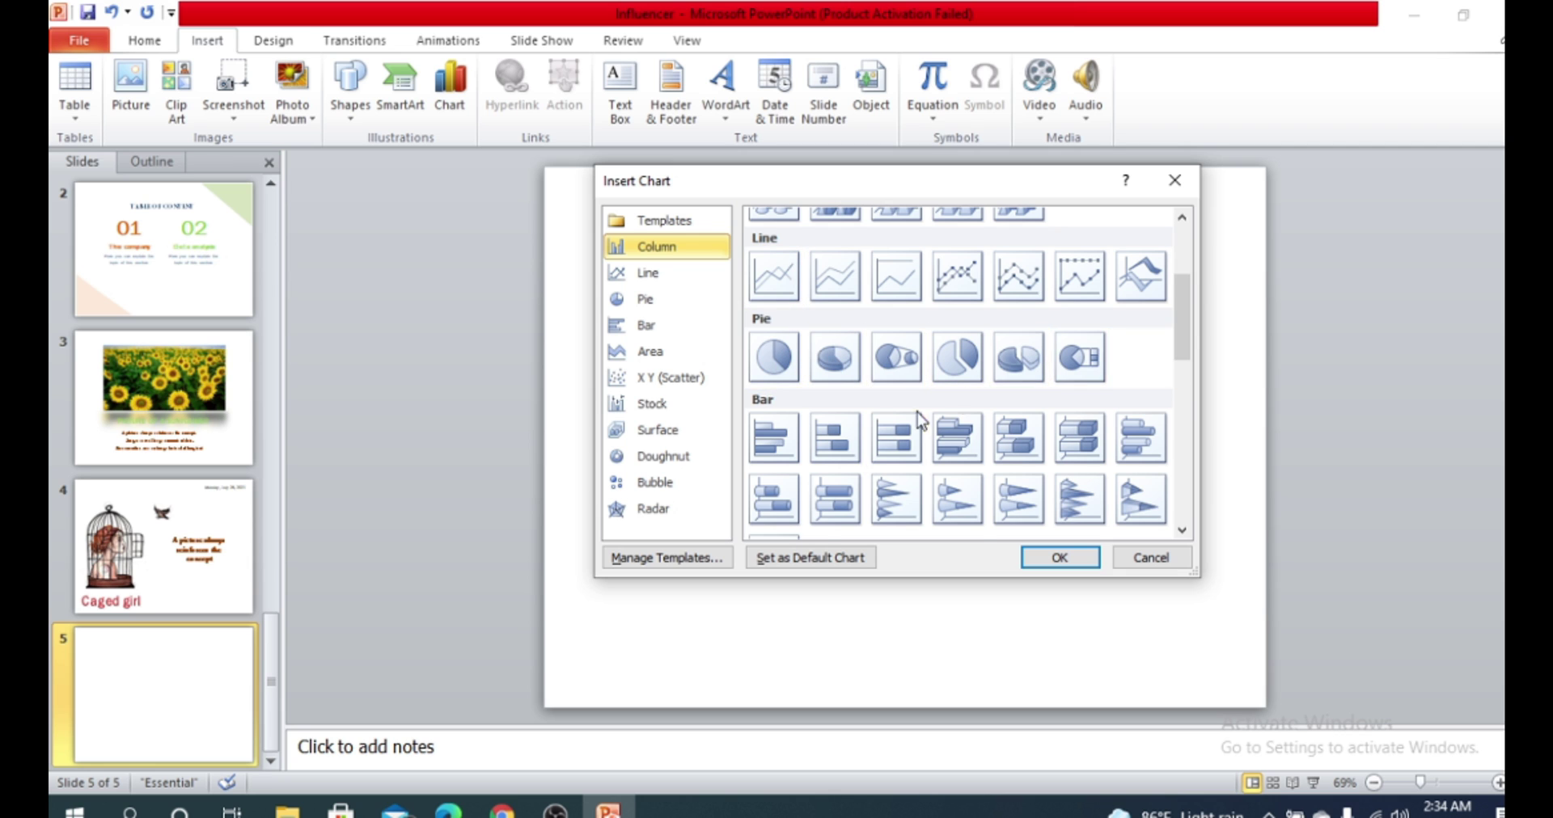
scroll(930, 414, down, 4)
scroll(776, 291, up, 2)
scroll(789, 319, down, 3)
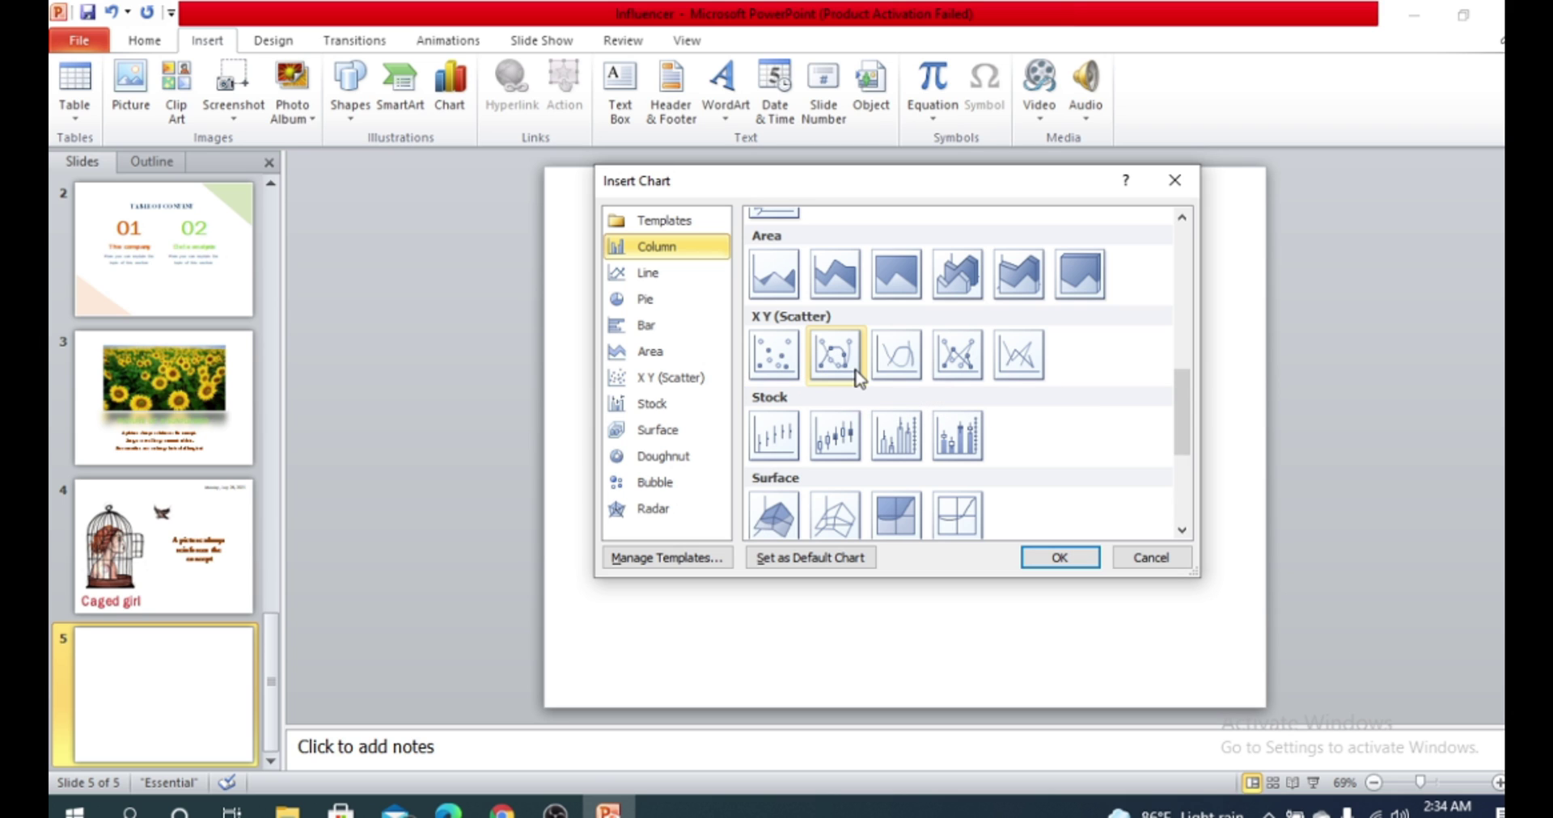
scroll(858, 385, down, 2)
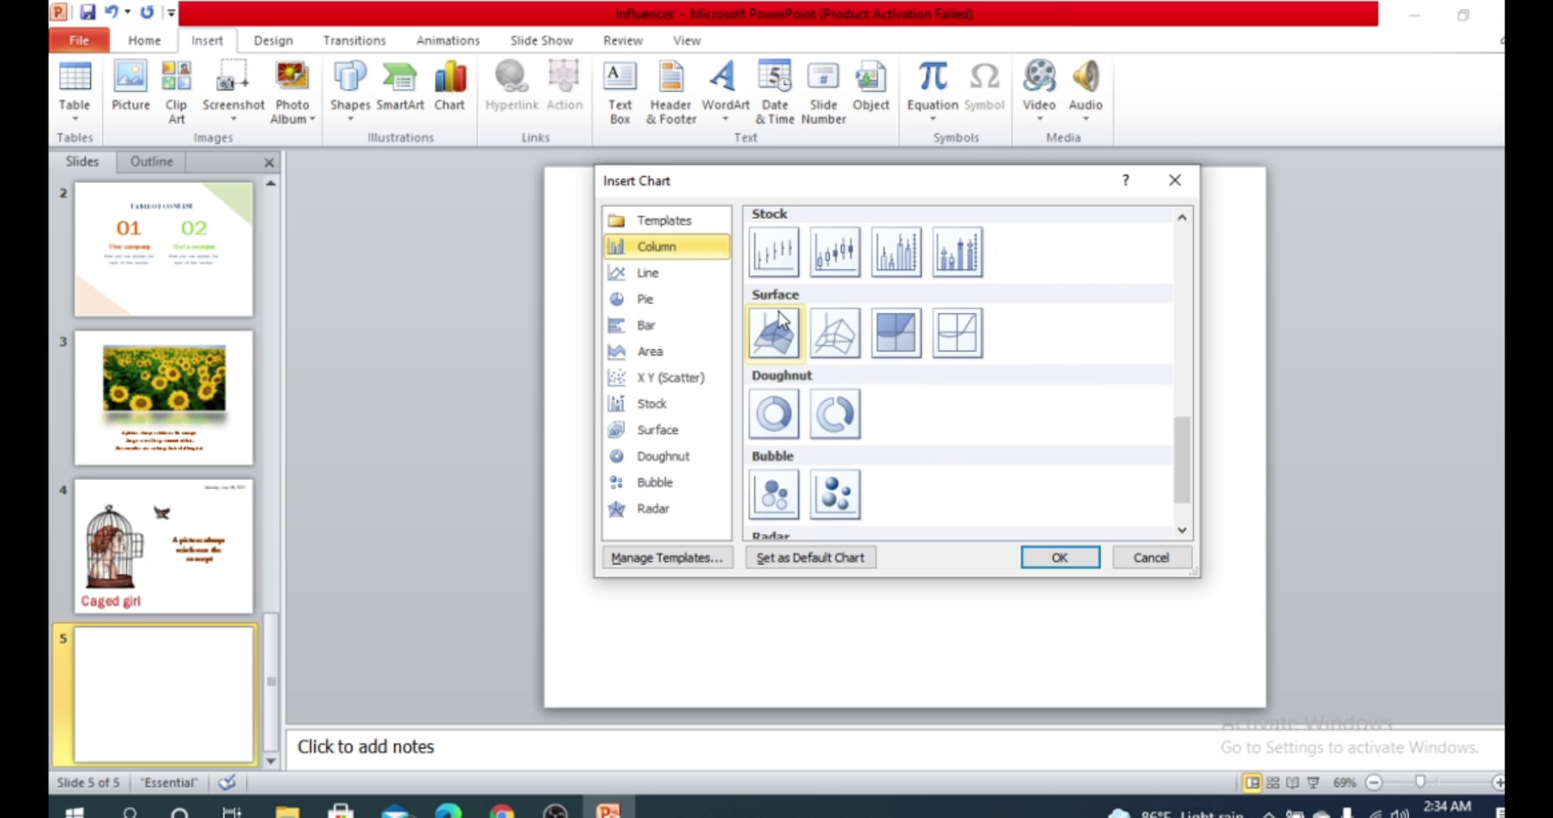
scroll(960, 329, up, 2)
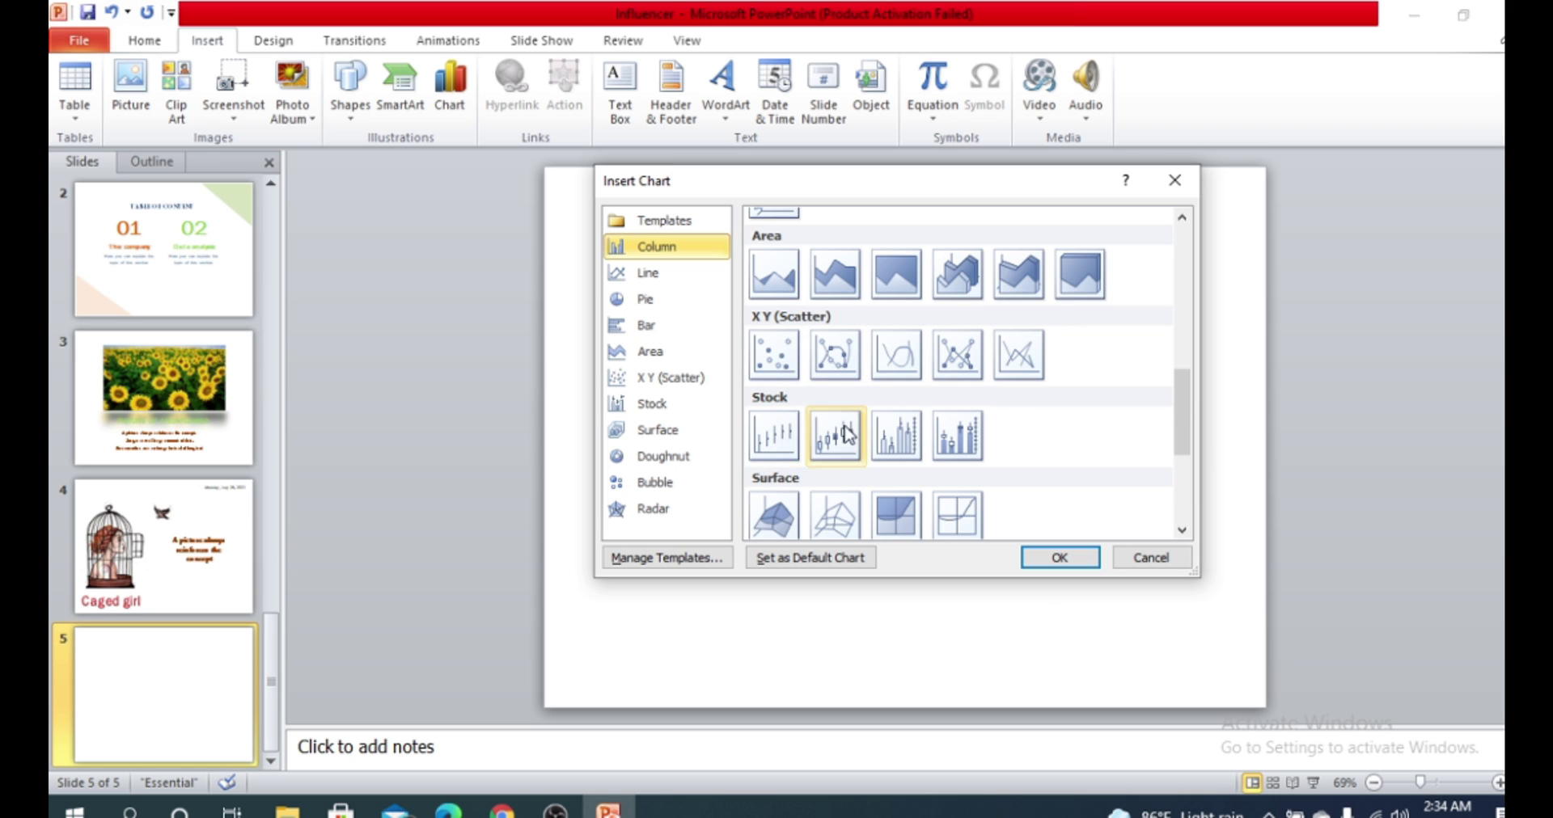
scroll(809, 437, down, 2)
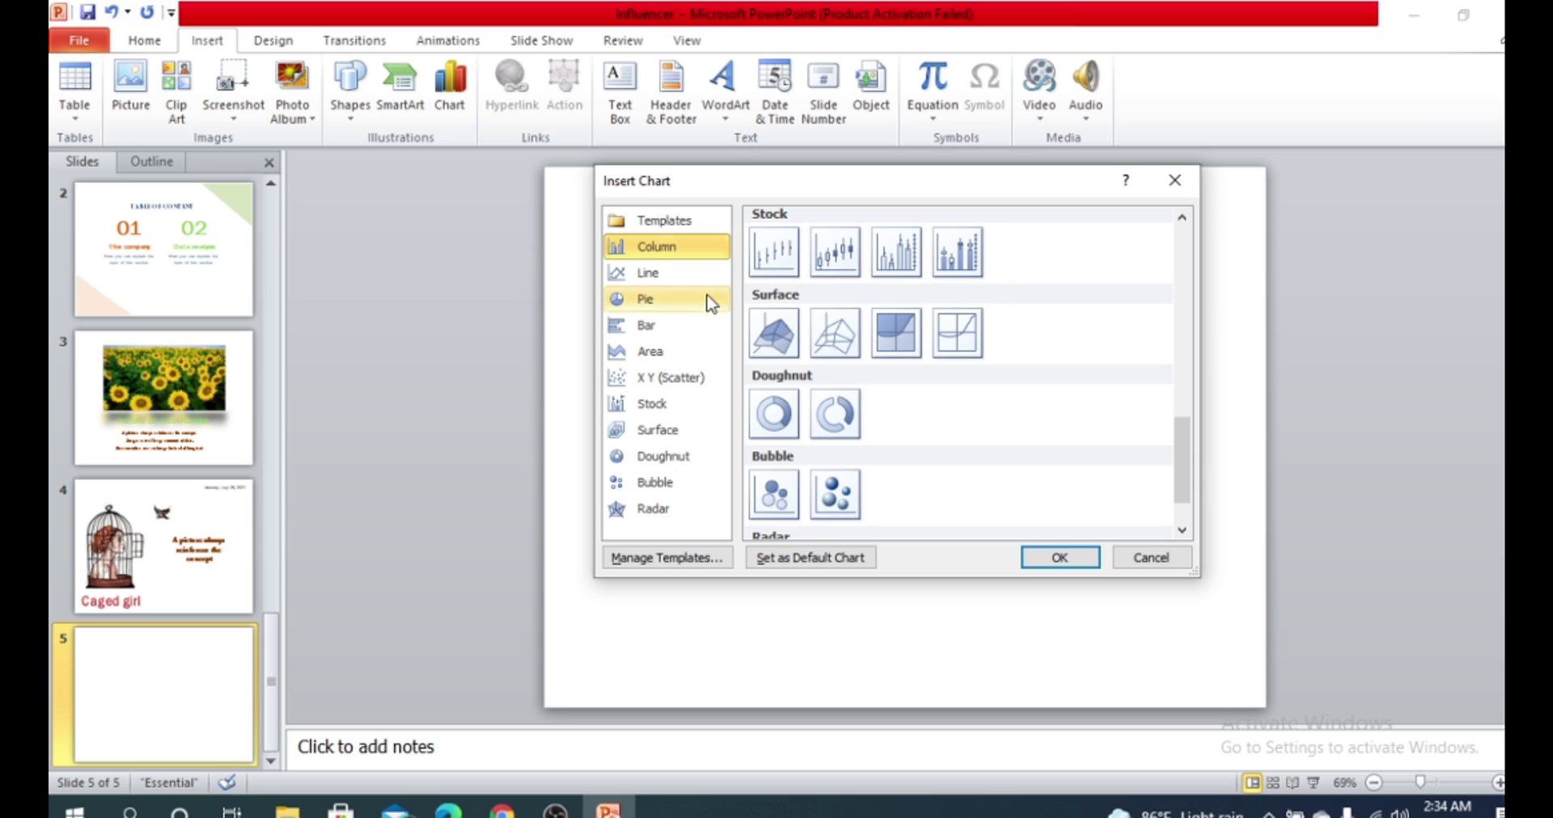
scroll(938, 311, down, 1)
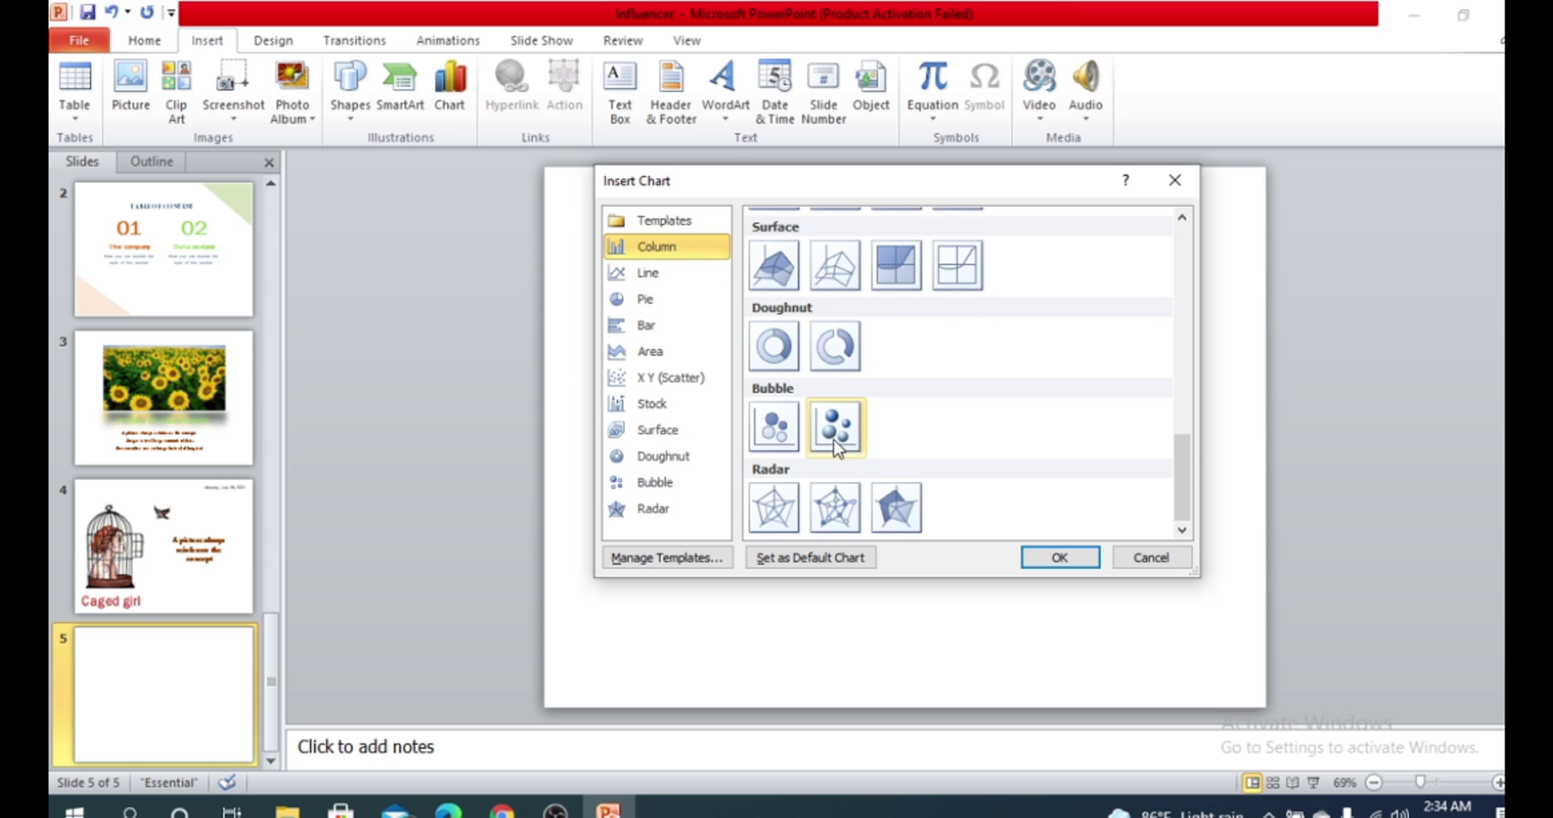
scroll(970, 469, up, 6)
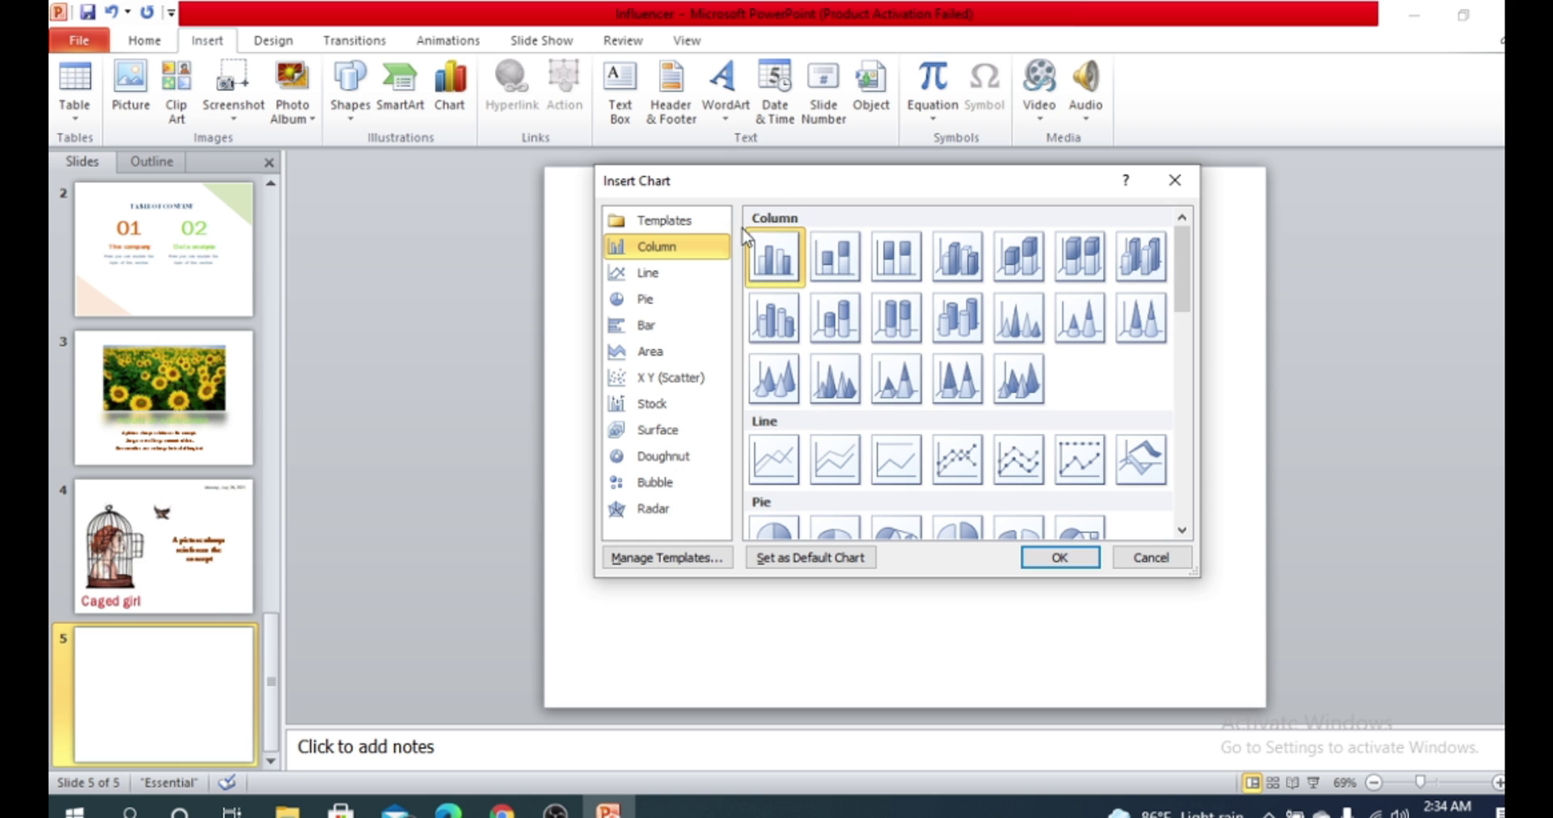
Step: Insert the default clustered column chart and move its Excel data window right
click(1059, 557)
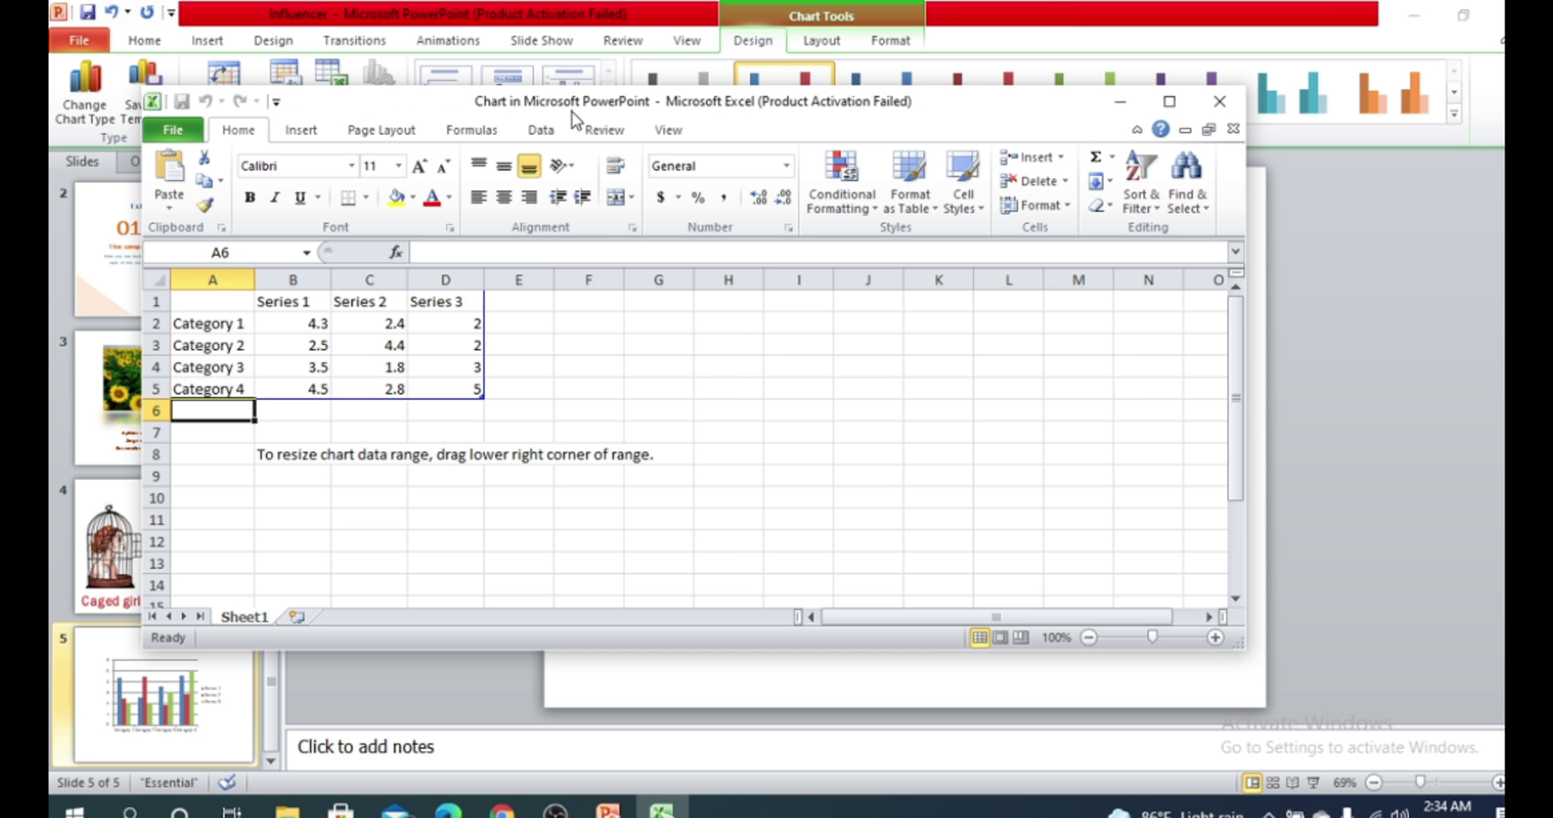
drag(571, 113, 512, 121)
drag(1185, 340, 688, 348)
drag(491, 121, 1261, 153)
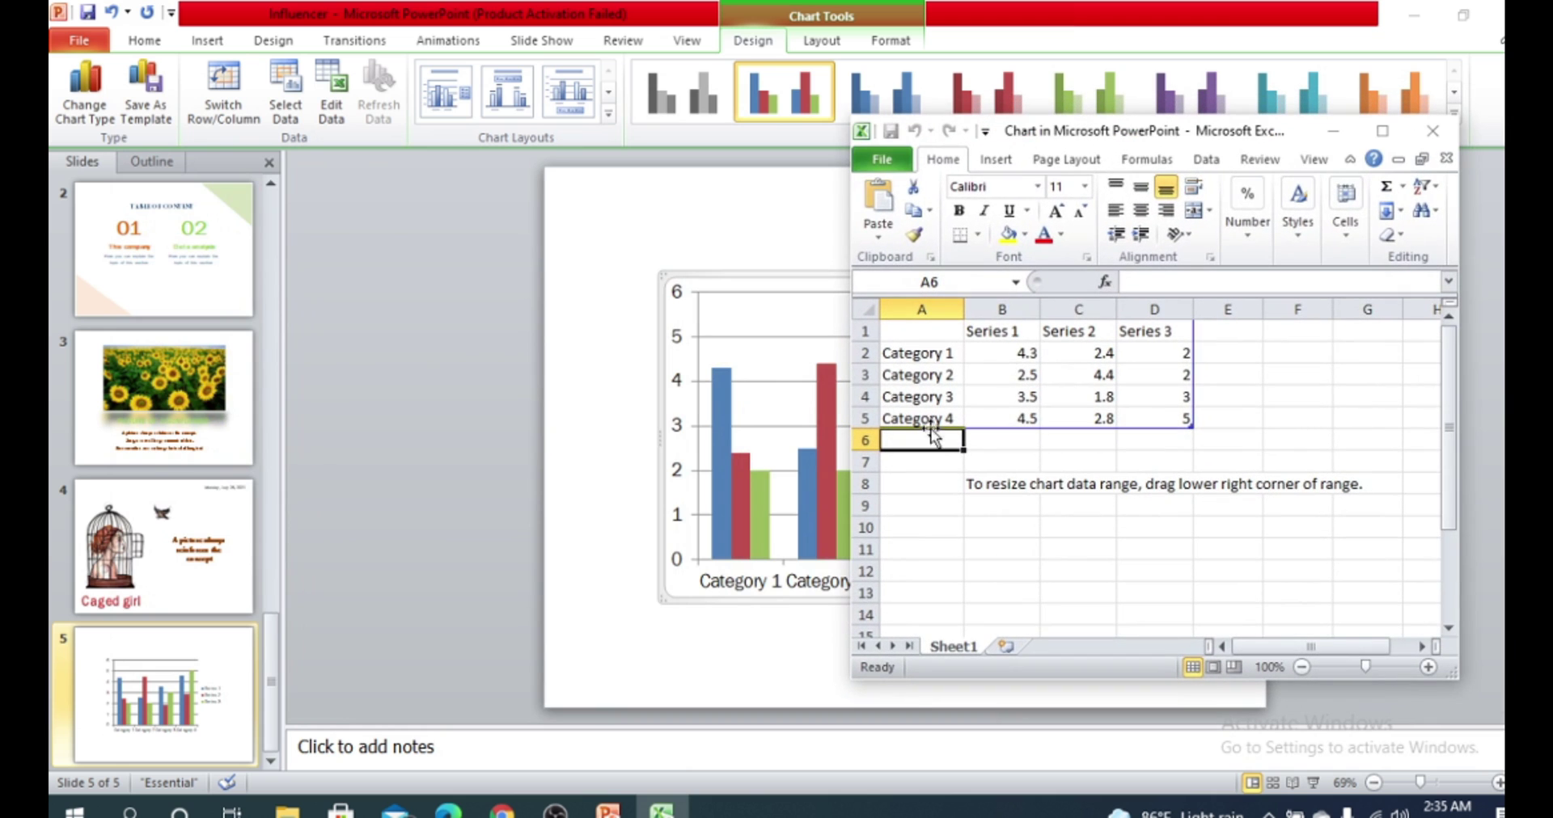
Step: Narrow the data window and shift the column chart left on the slide
click(849, 371)
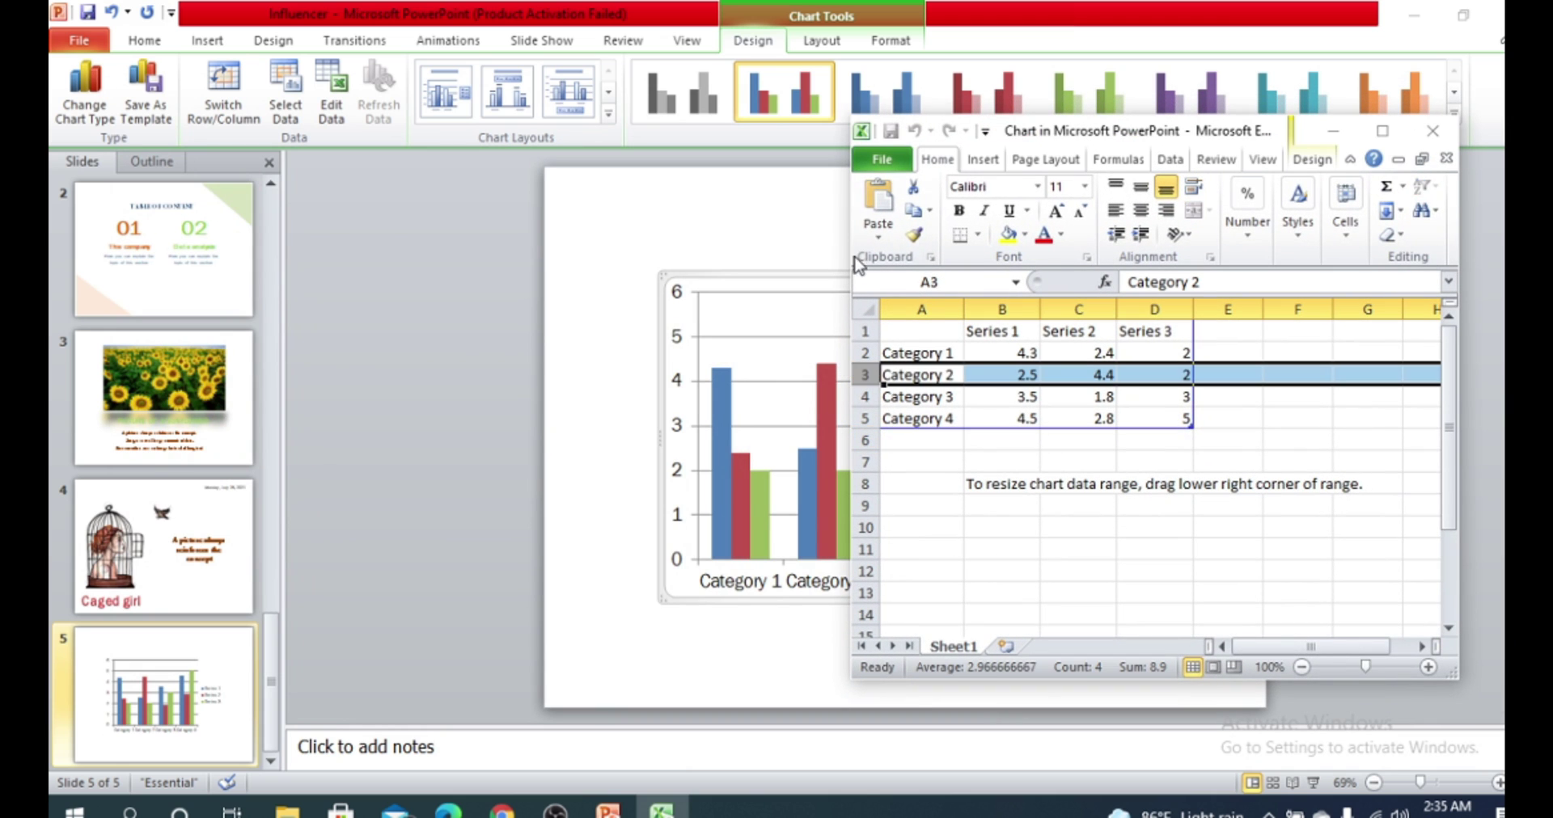
drag(846, 277, 930, 279)
drag(1138, 132, 1269, 108)
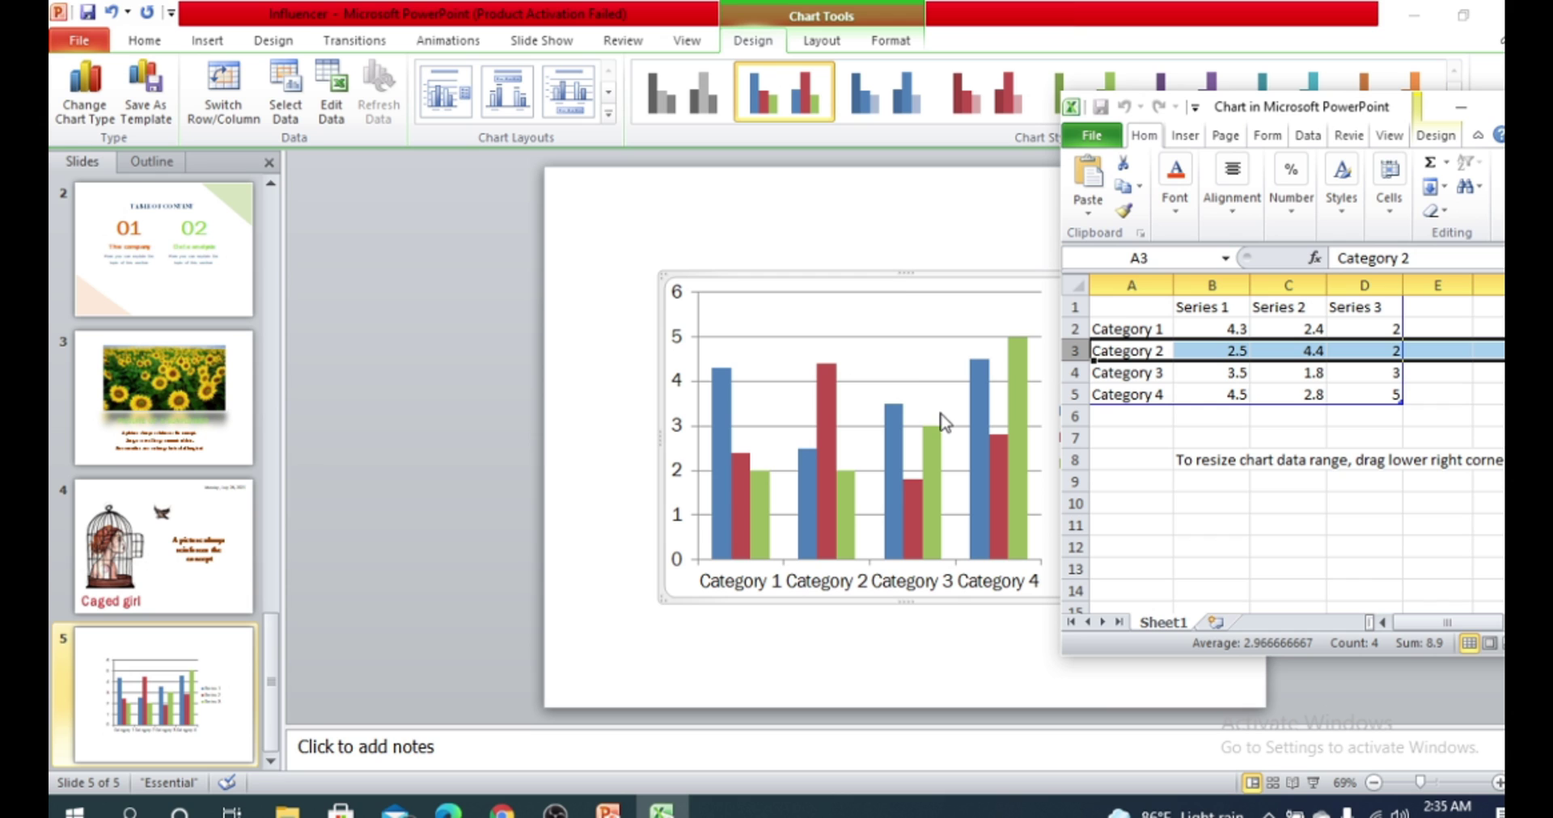
click(898, 276)
drag(864, 283, 788, 277)
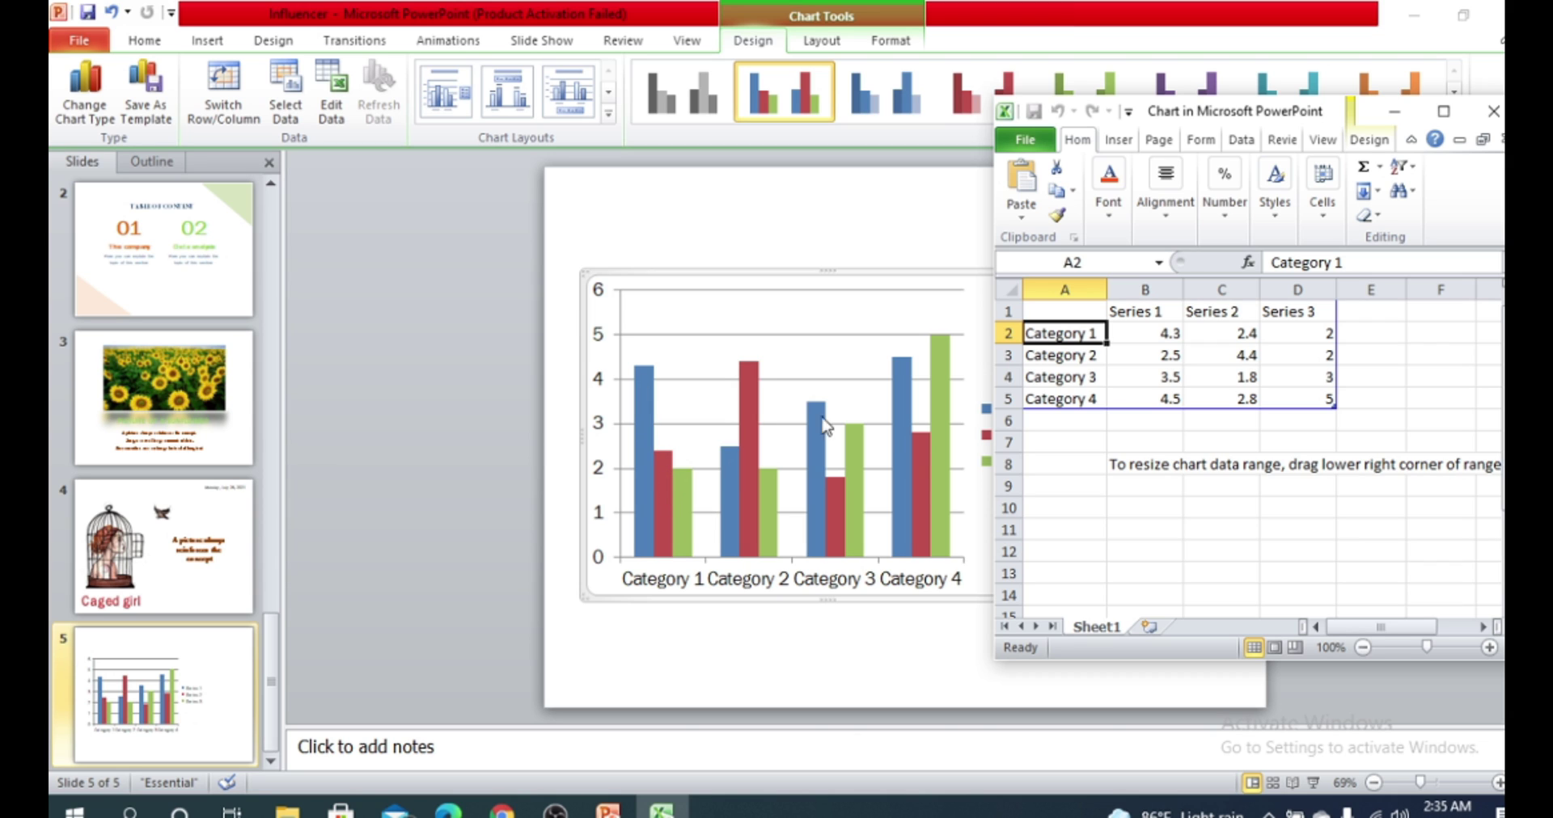
Step: Rename Category 1 and Category 2 to Facebook and Instagram
double_click(1066, 334)
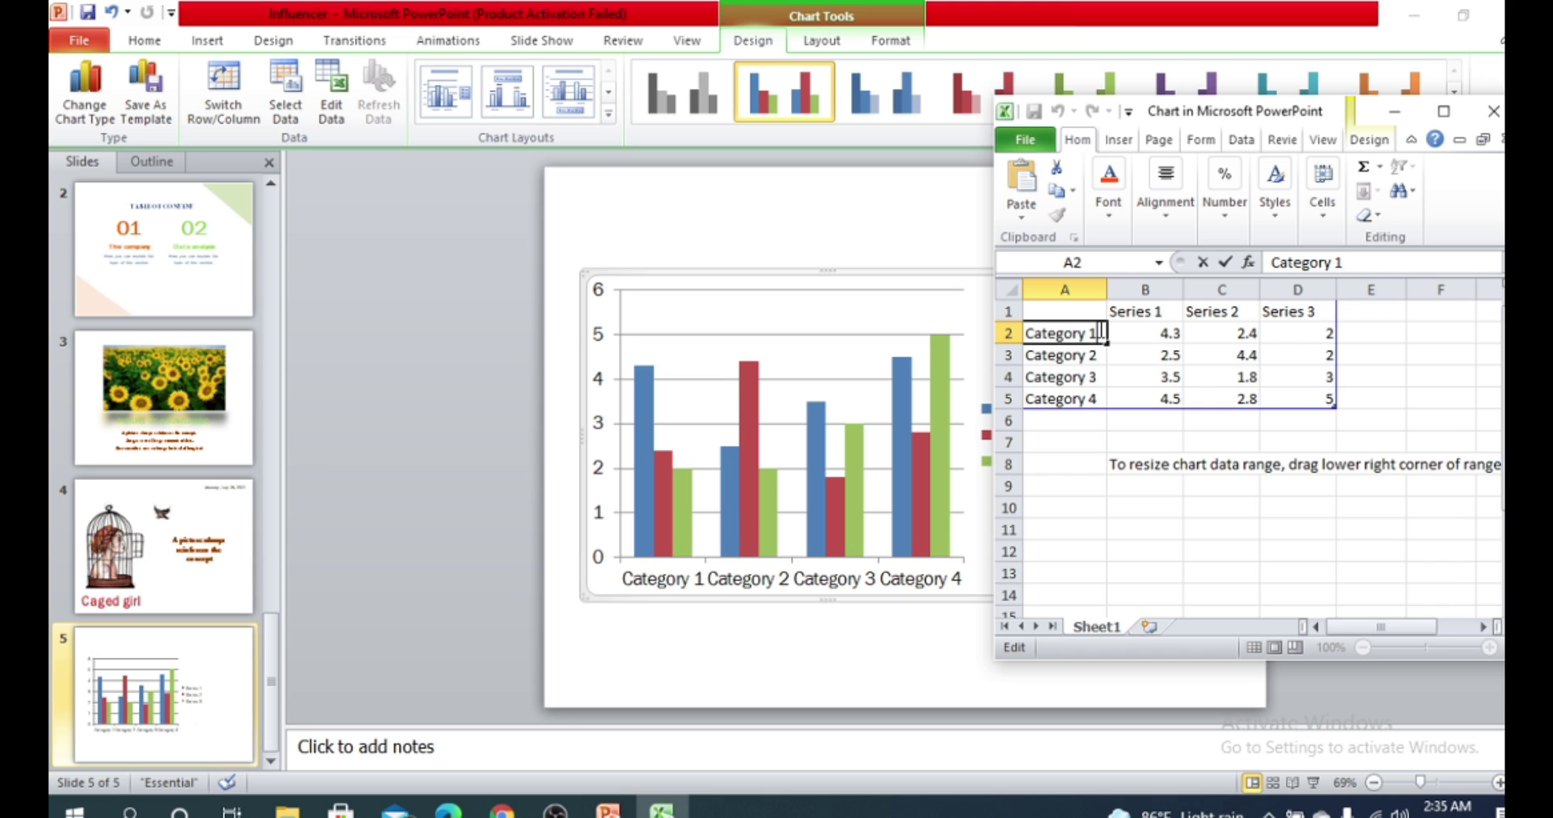
drag(1098, 333, 1025, 333)
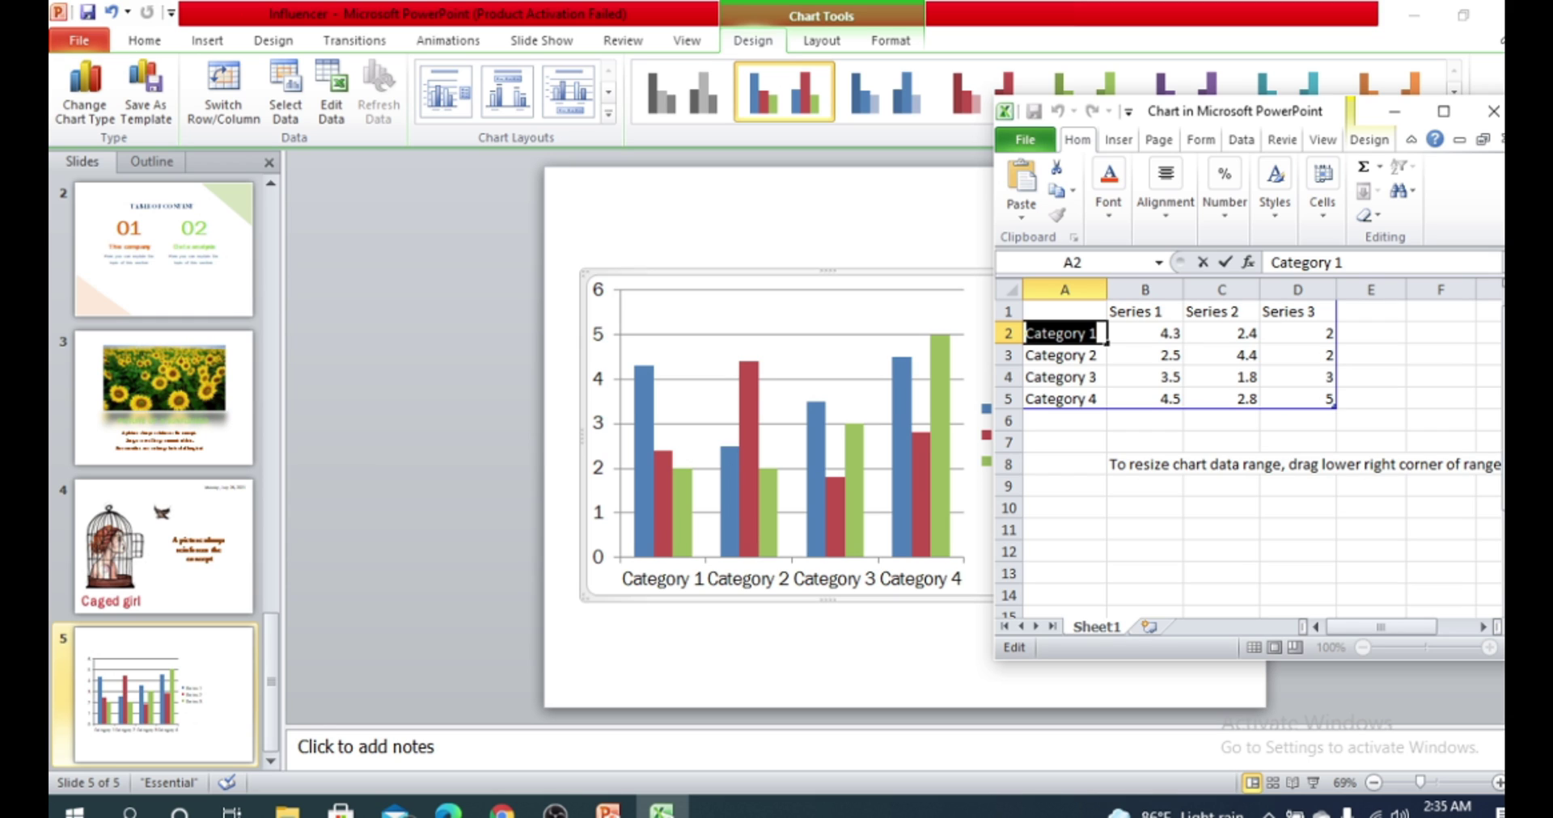
text(Face)
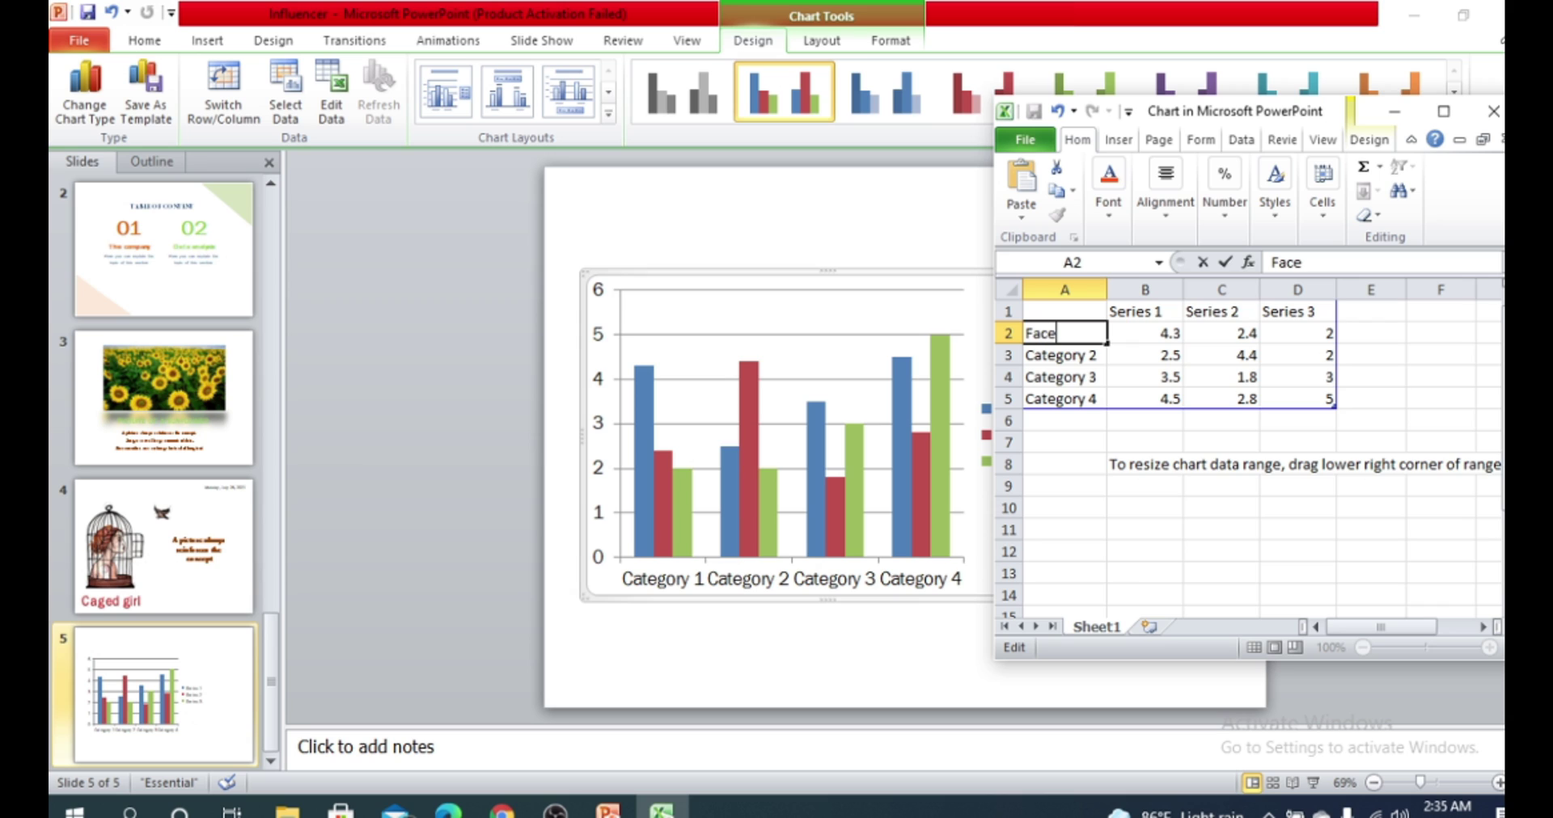
text(book)
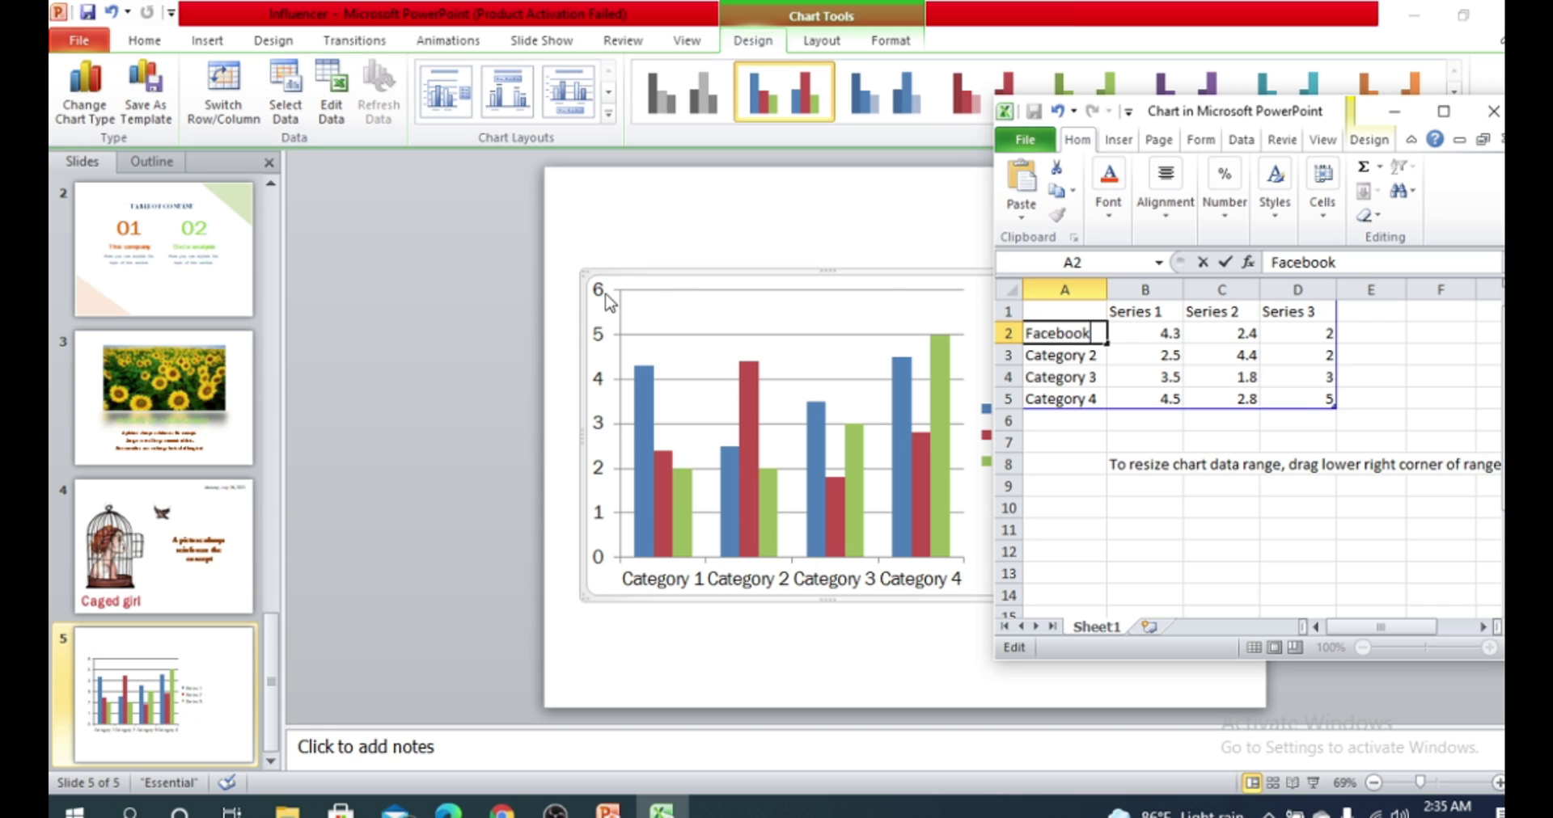
double_click(1080, 355)
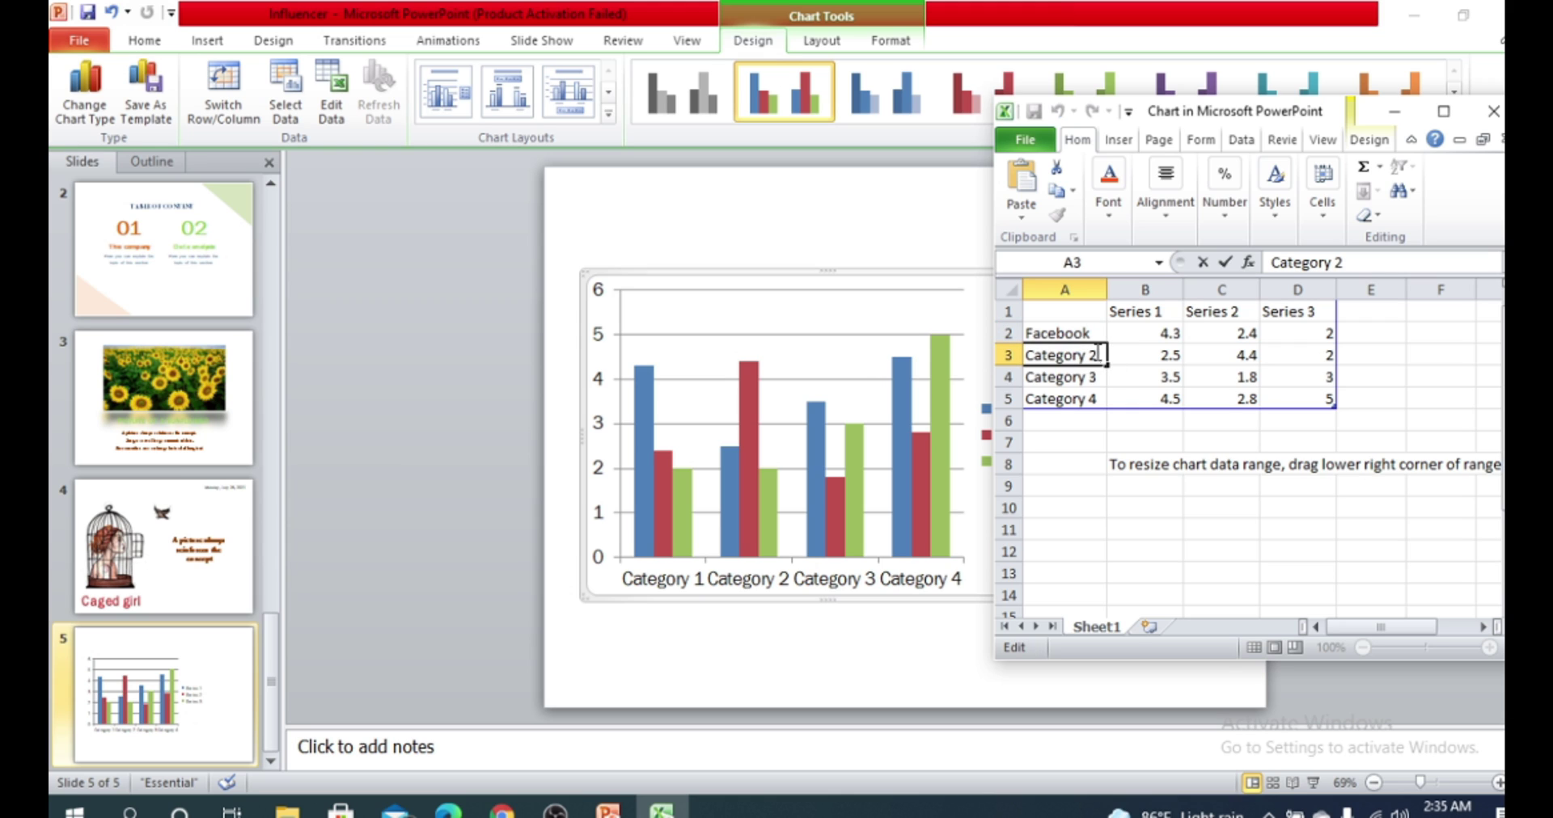
drag(1100, 355, 904, 364)
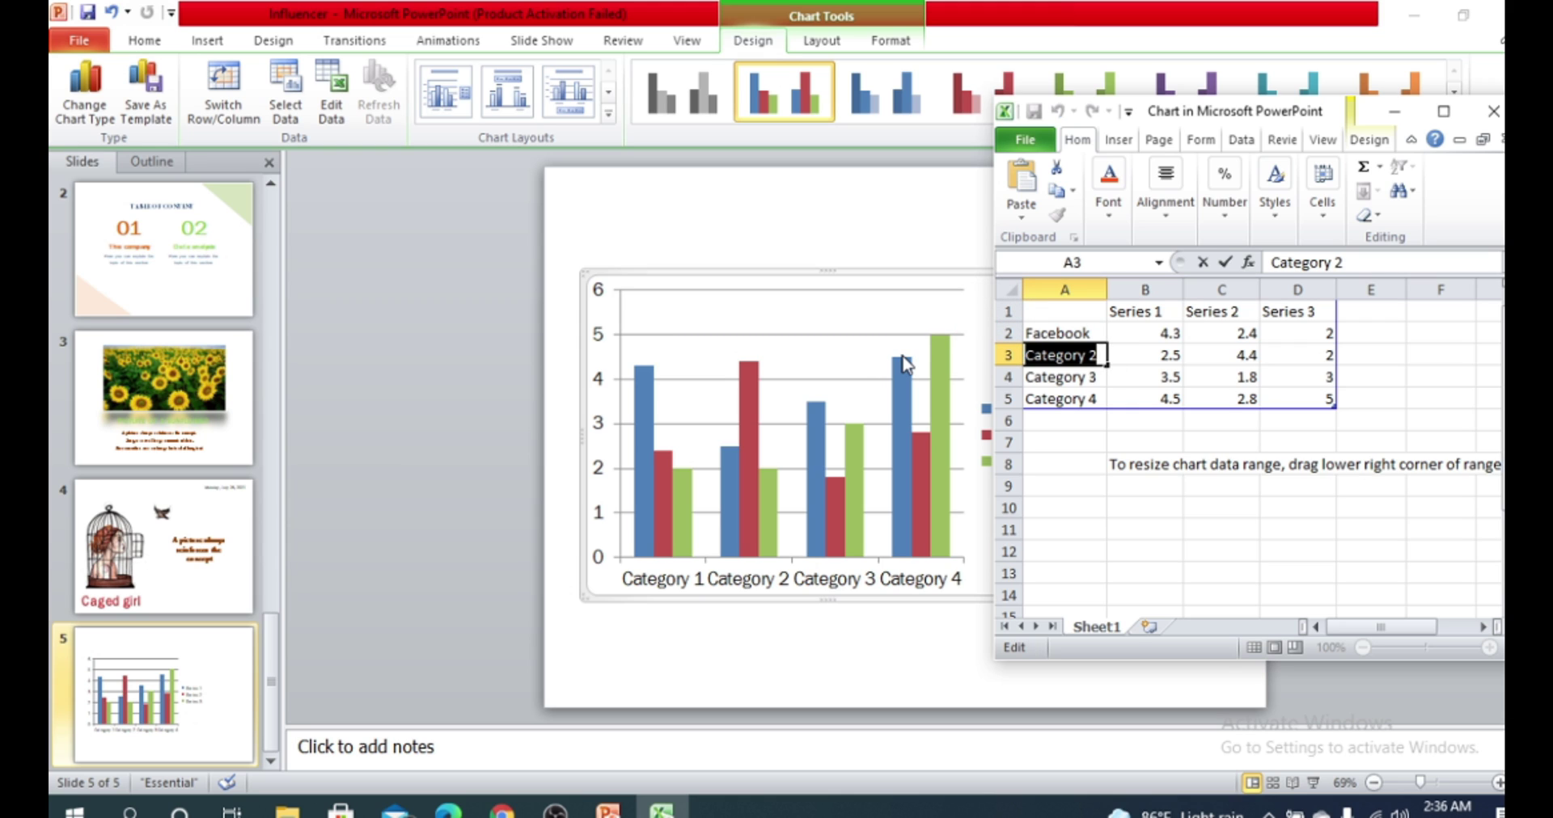
text(Instagra)
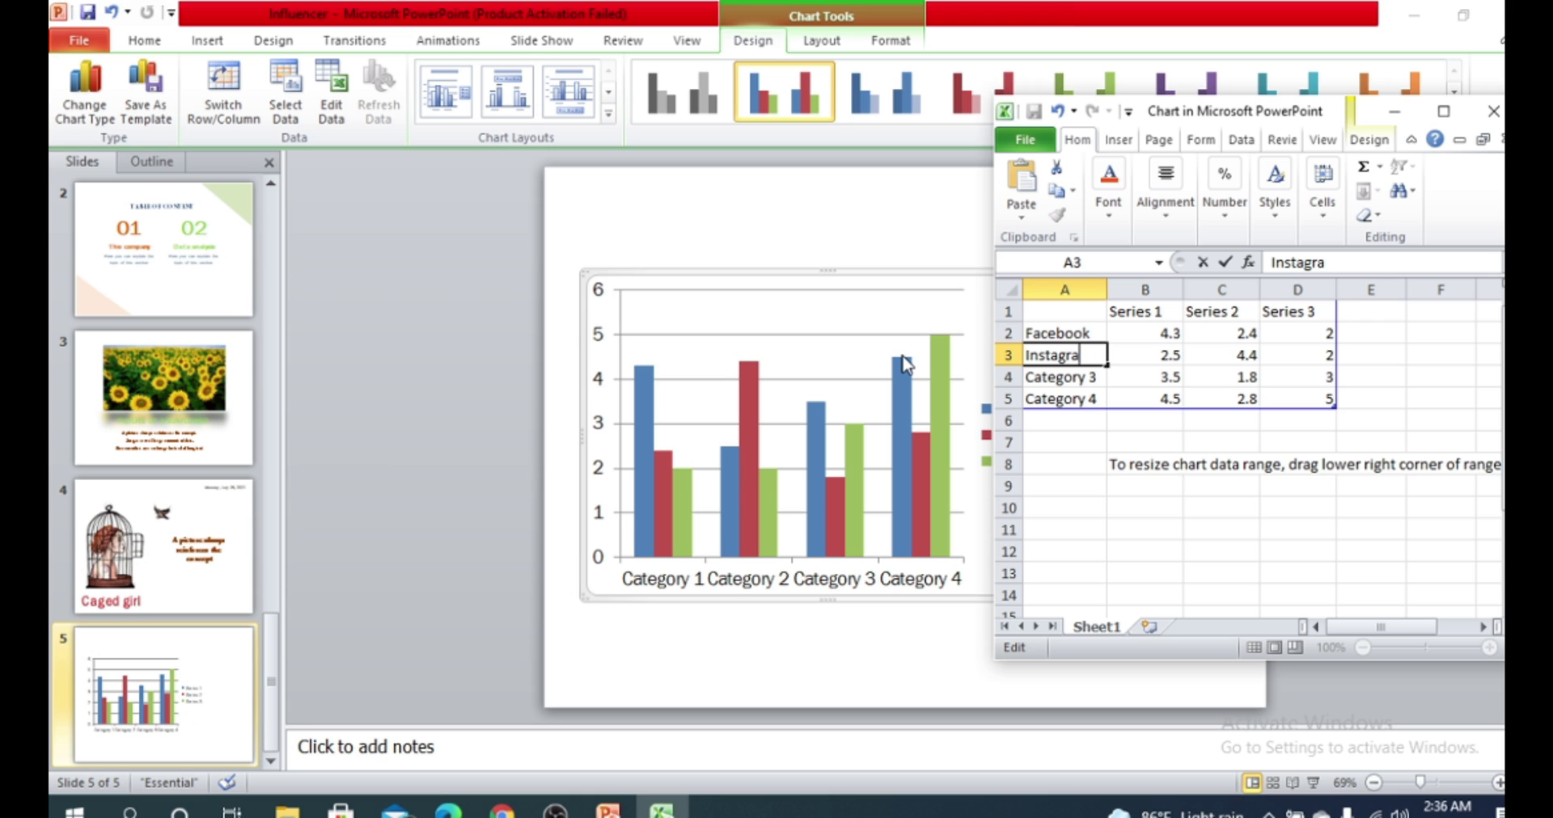
text(m)
Step: Rename Category 3 in A4 to 'Whtas app'
double_click(1072, 374)
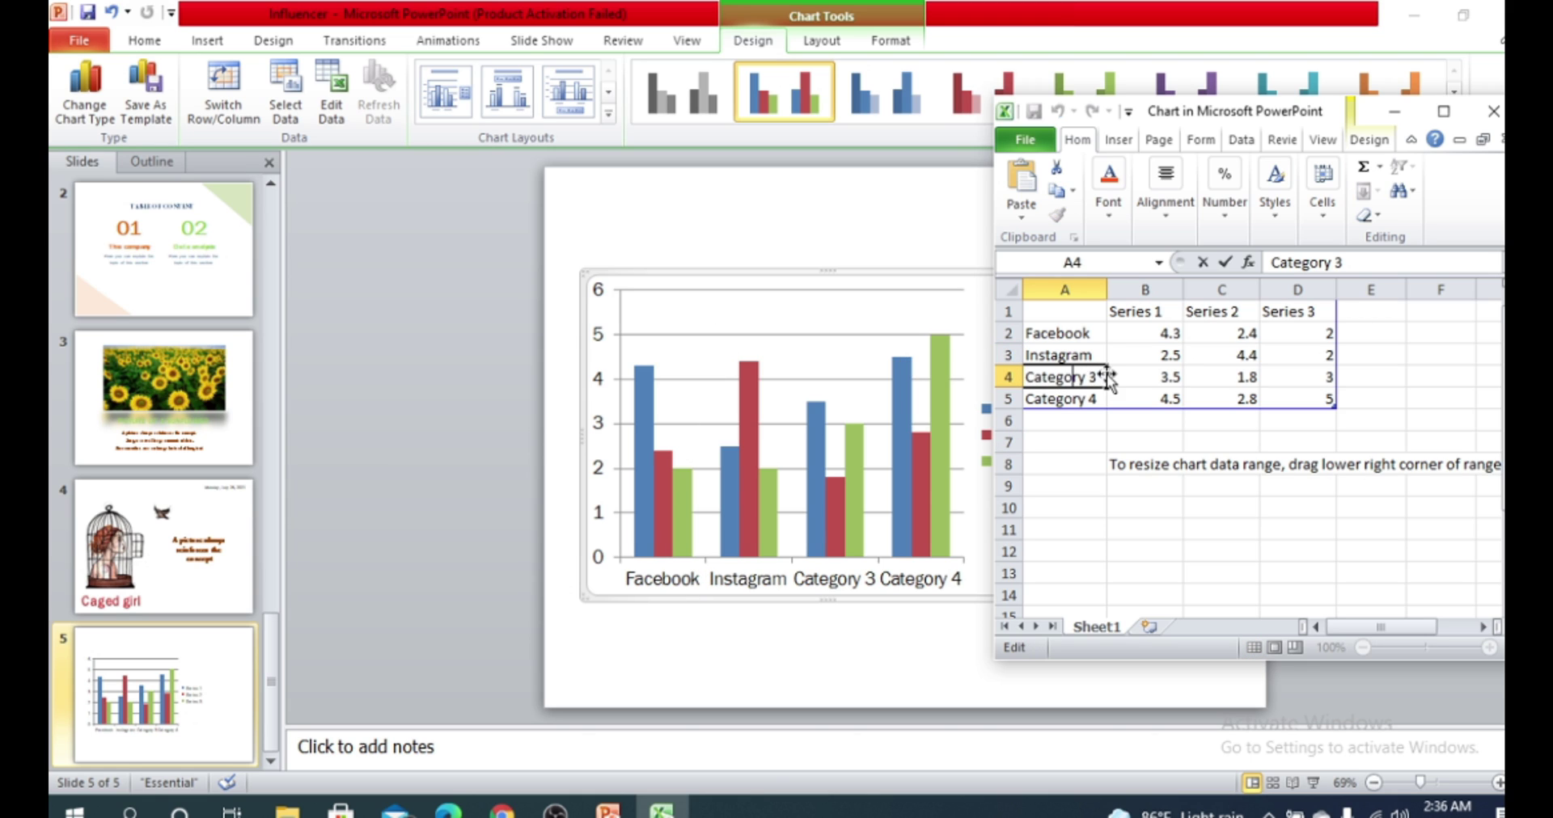
drag(1025, 377, 1106, 377)
text(W)
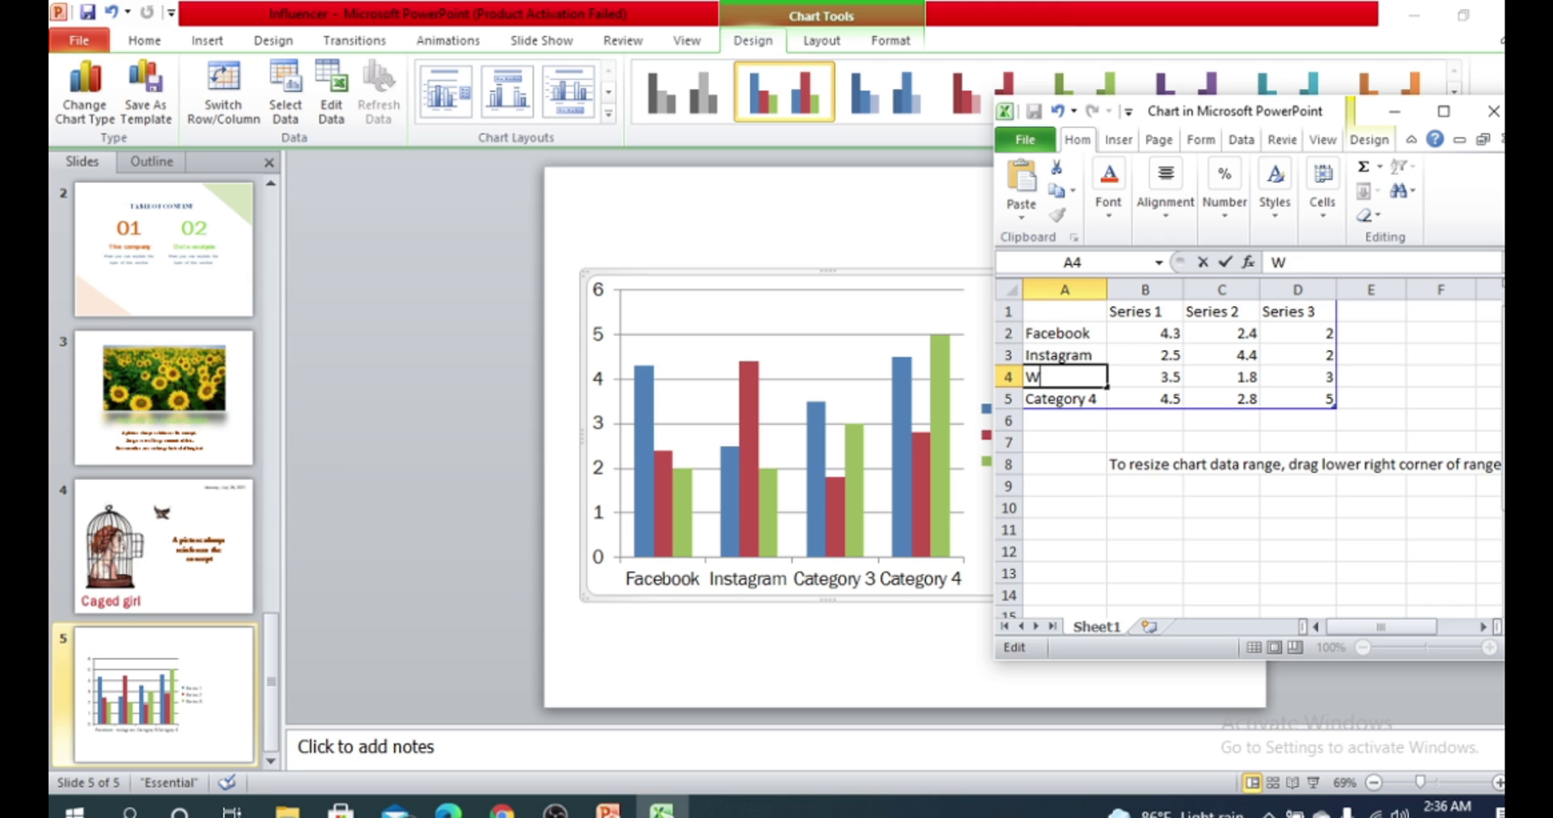
text(htas app)
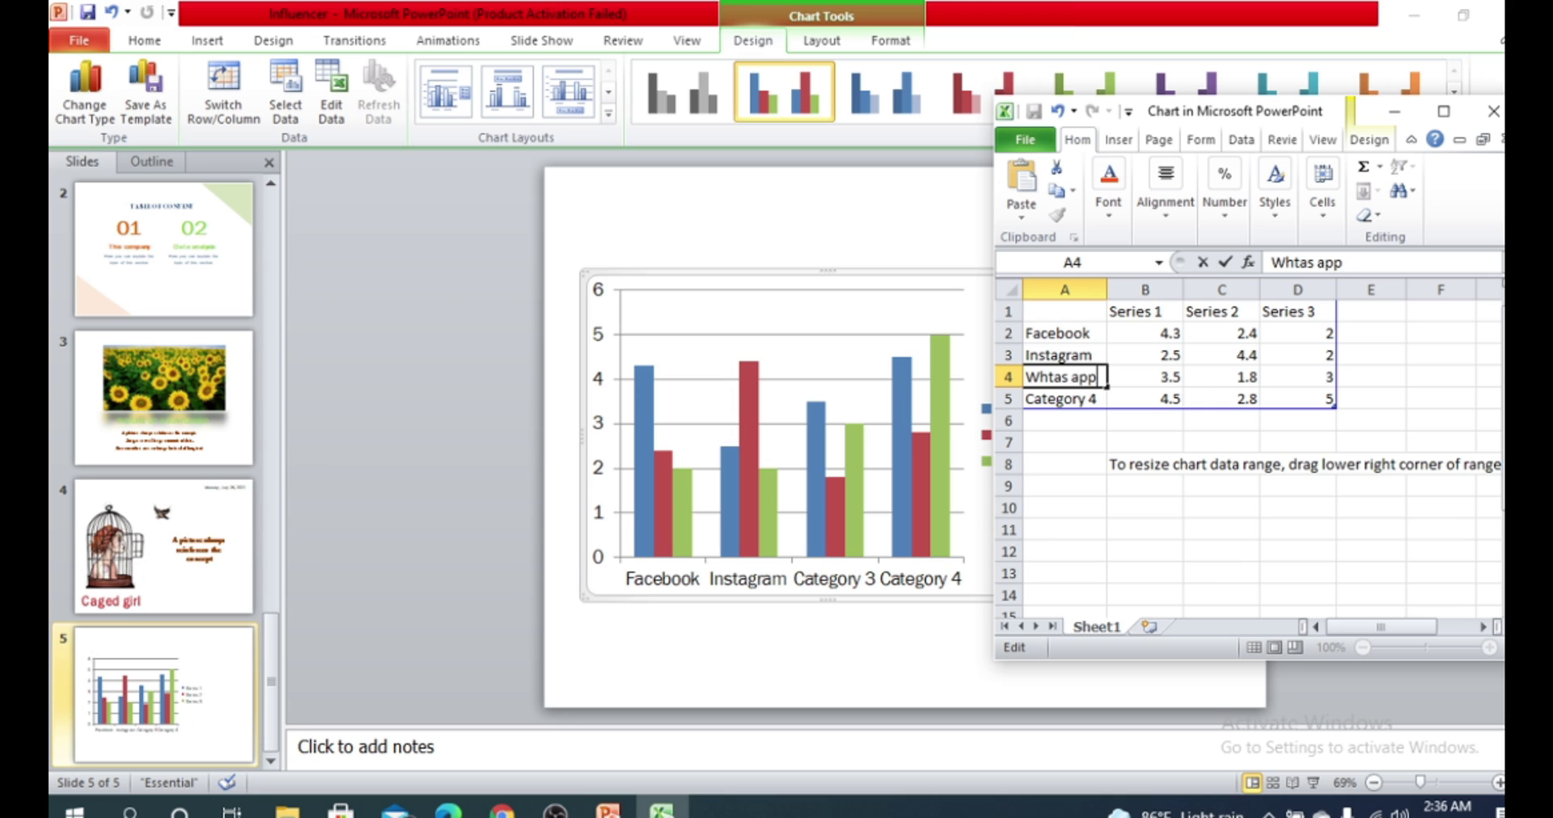
click(1051, 399)
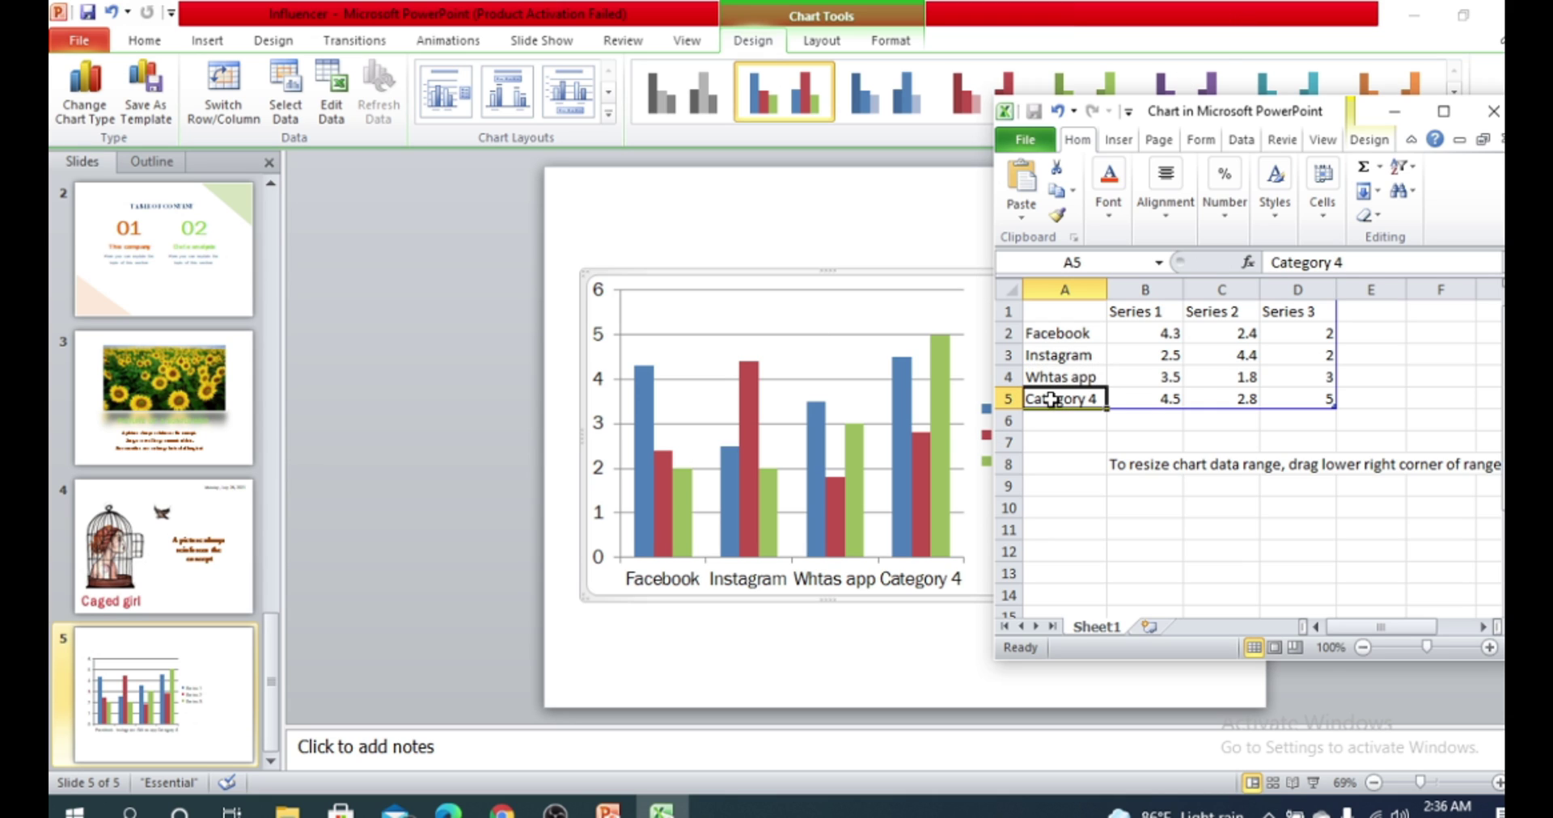
Step: Clear the Category 4 row A5:D5, check the chart, then reopen the data sheet
click(1149, 398)
click(1234, 398)
click(1324, 403)
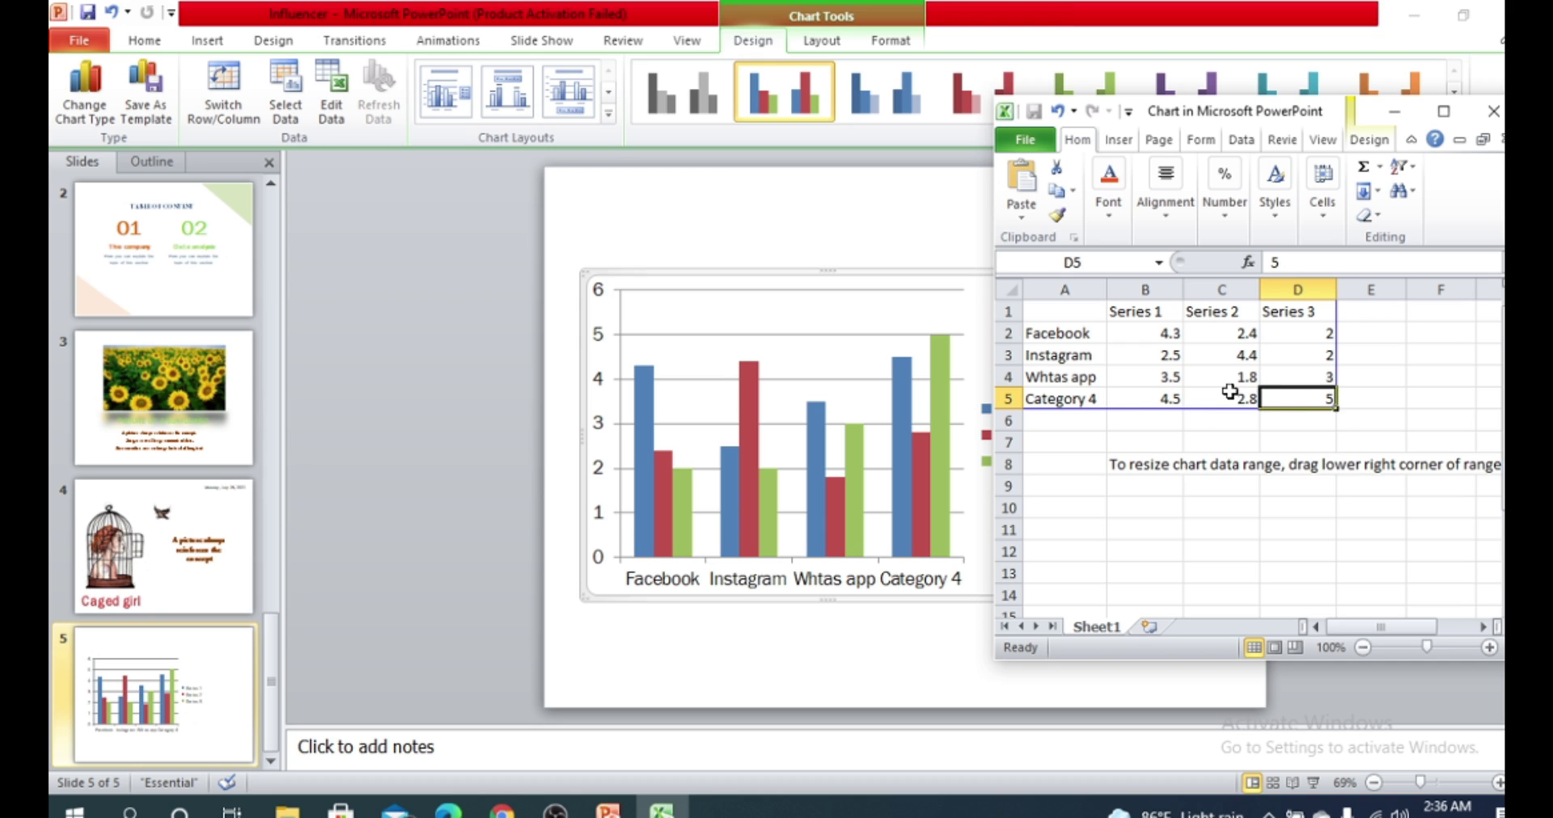
drag(1221, 398, 1059, 398)
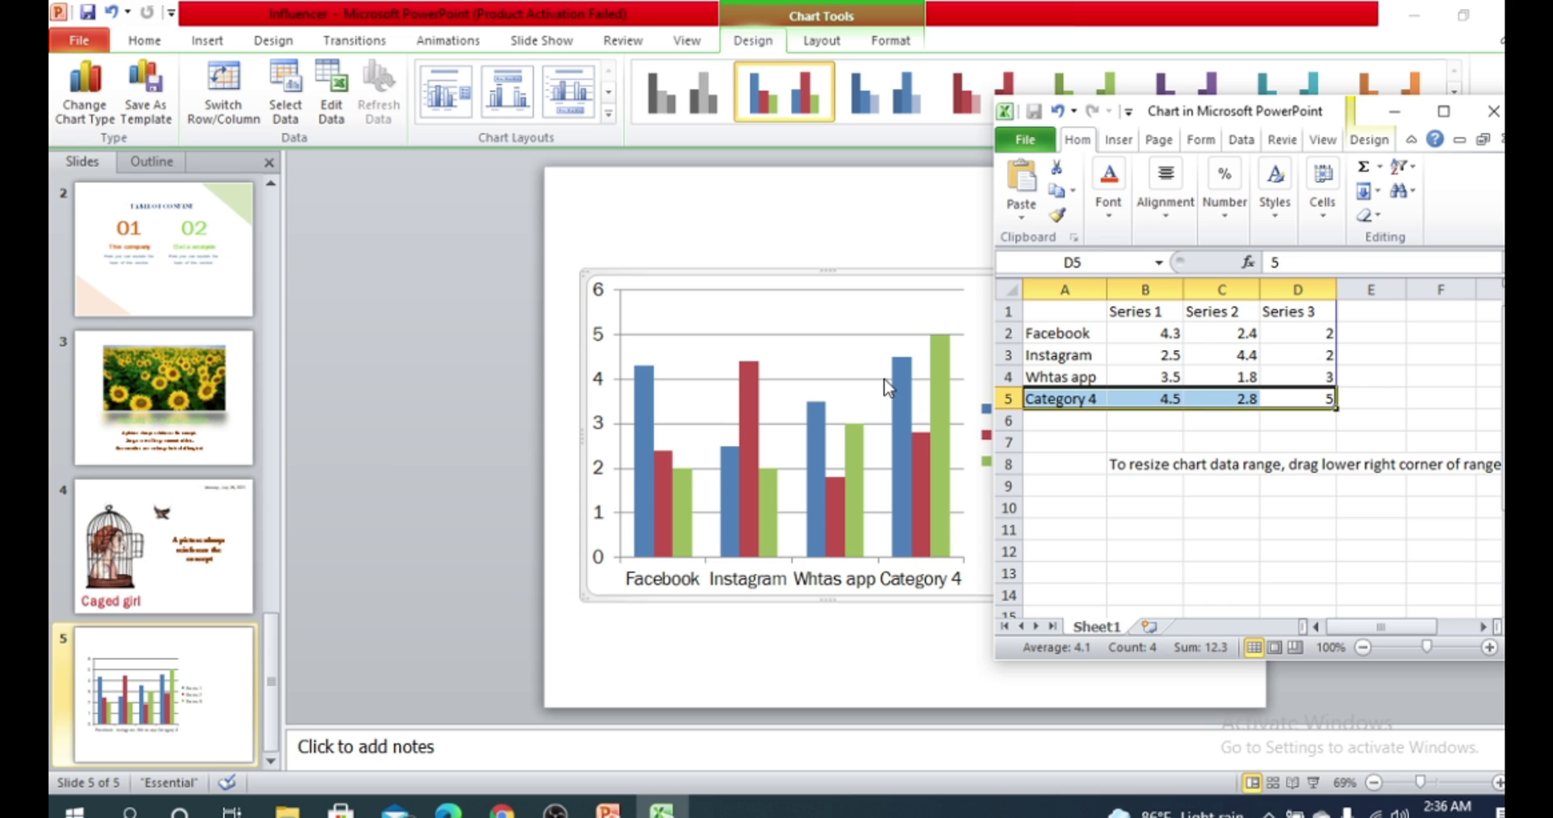
key(Delete)
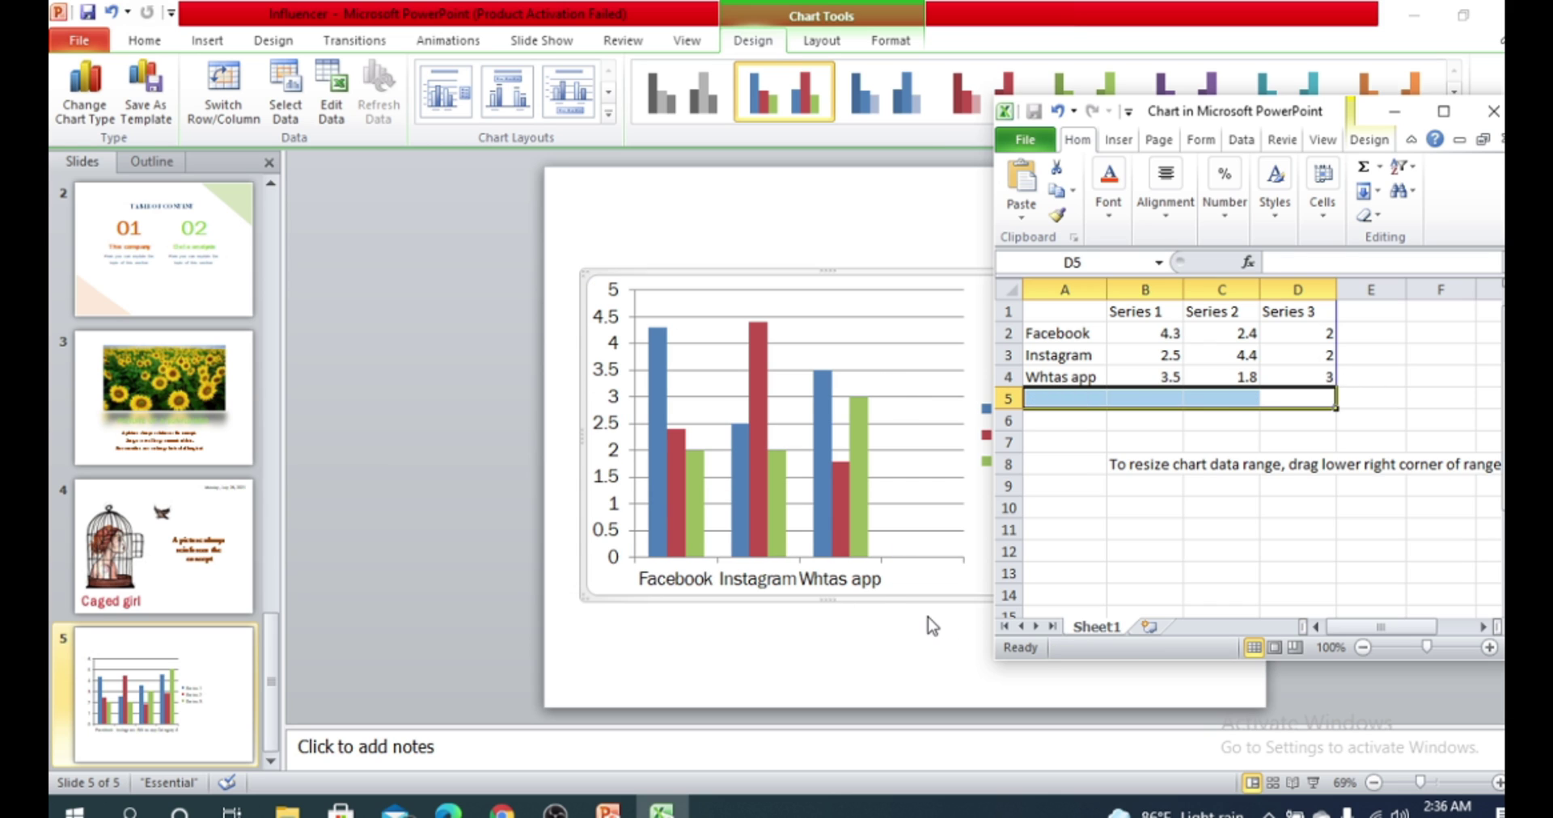
click(929, 625)
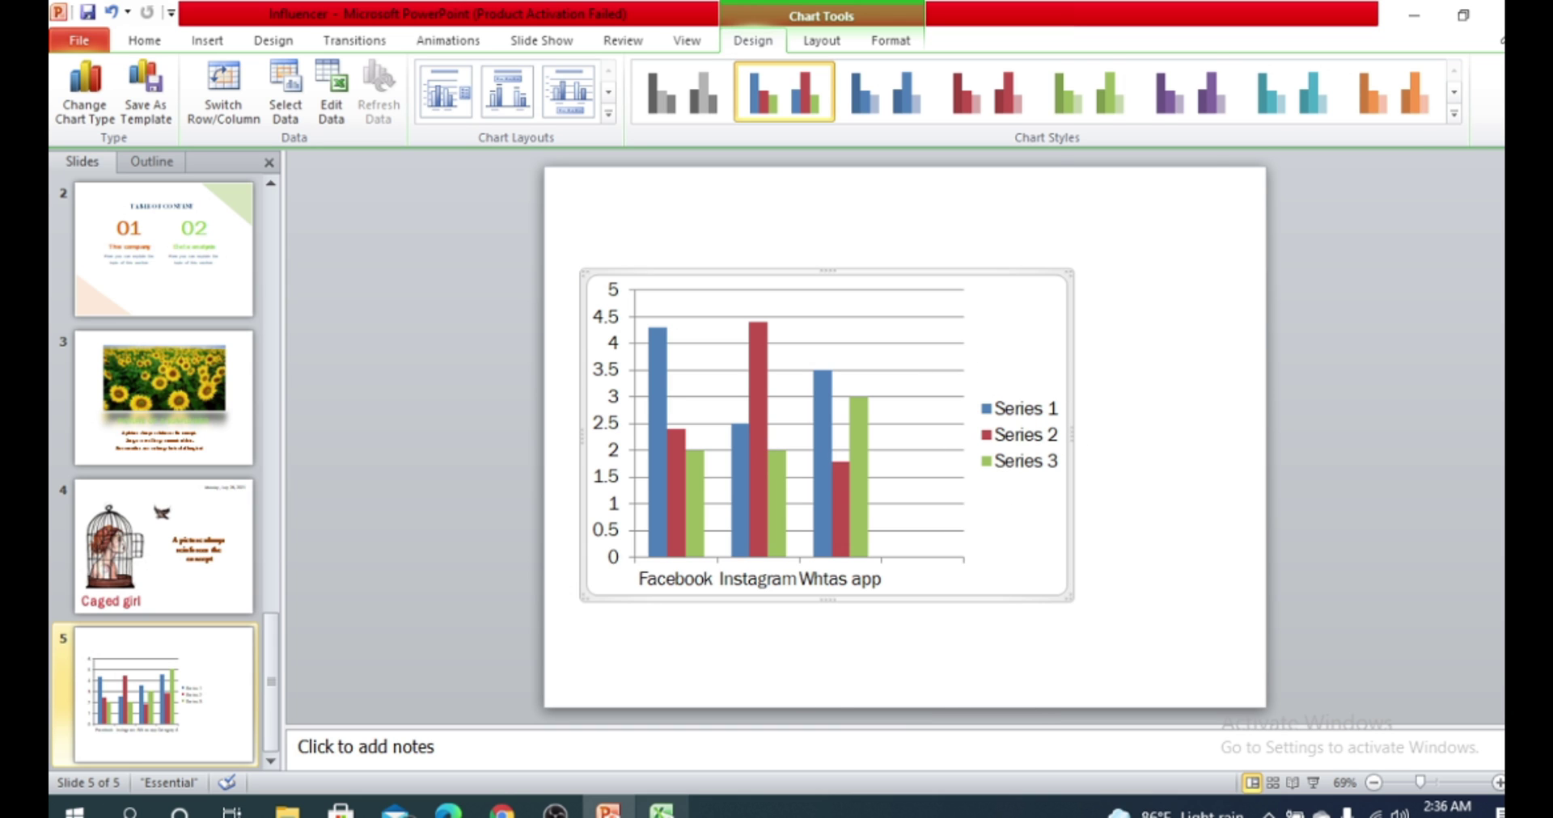
click(662, 809)
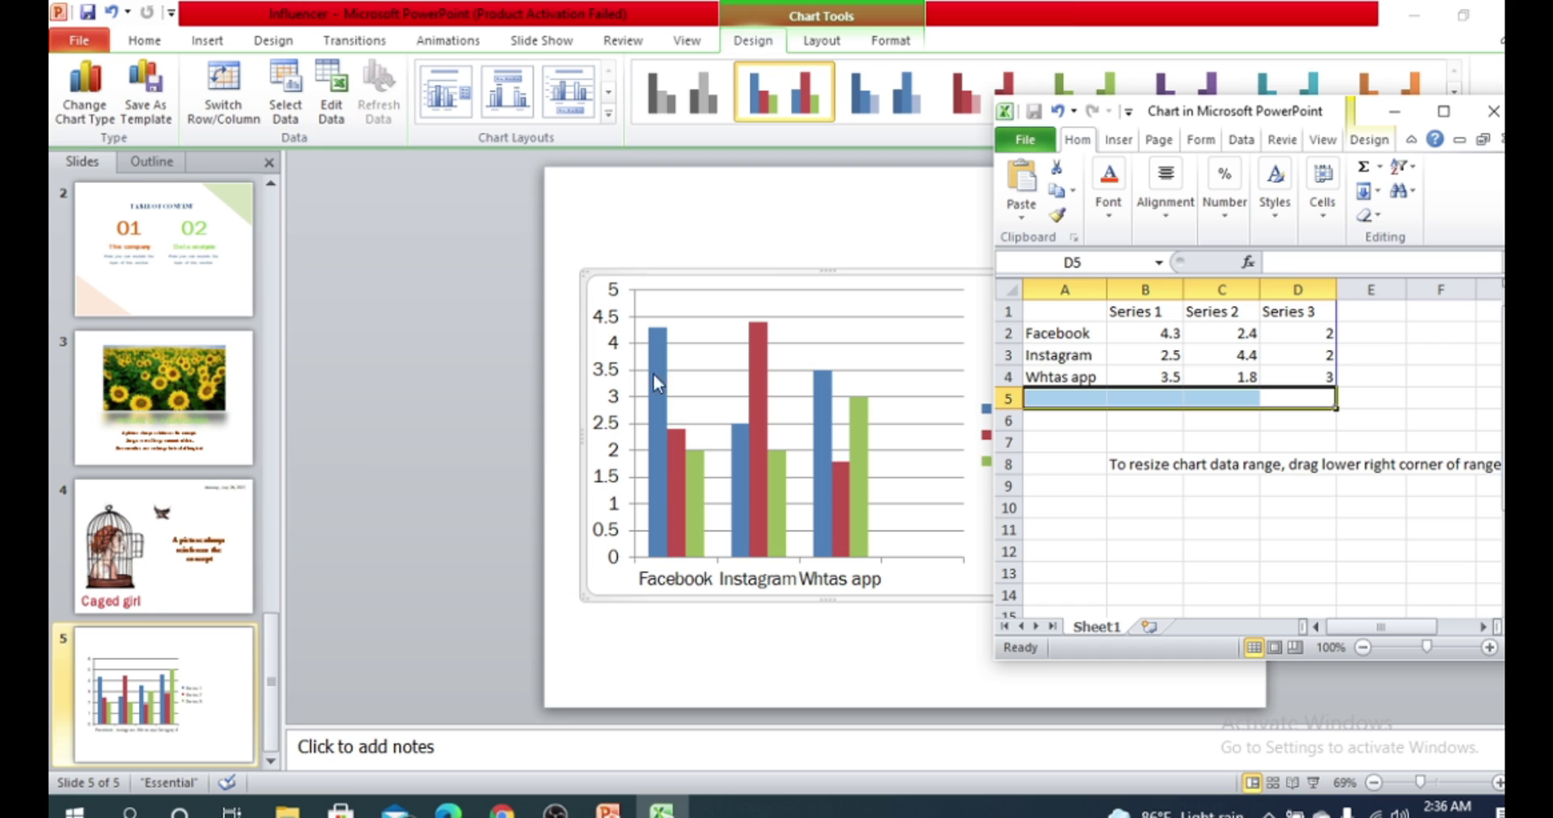
Step: Go back into the data sheet and review the chart's cell values
click(1132, 420)
click(1161, 333)
click(1170, 356)
click(1170, 376)
click(1152, 314)
click(1253, 326)
click(1148, 312)
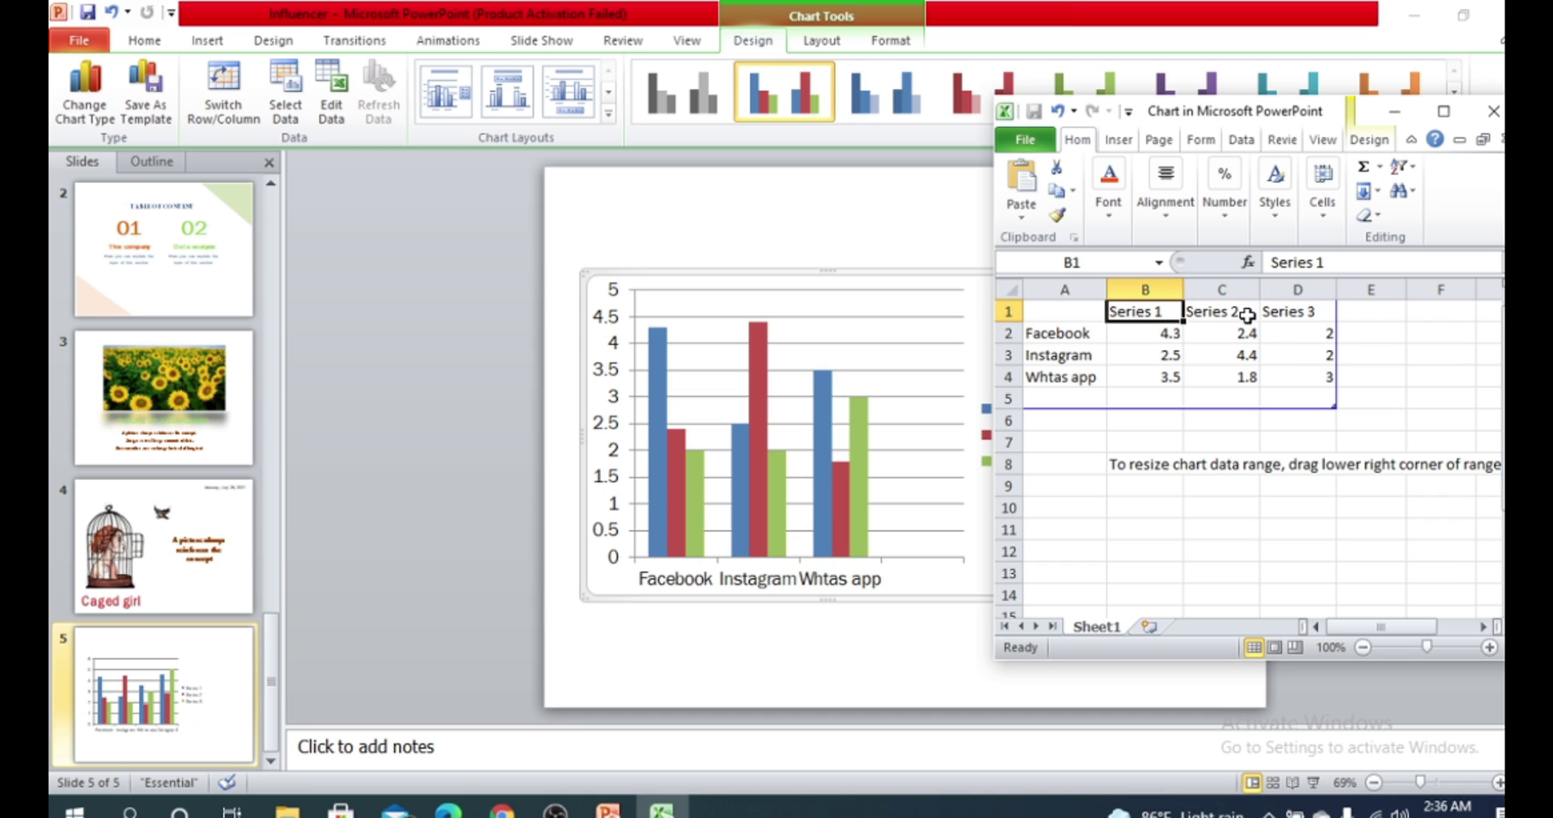
click(1236, 313)
click(1294, 311)
click(1162, 334)
click(1164, 355)
click(1170, 377)
click(1168, 333)
click(1170, 396)
Step: Change Facebook's Series 1 value in B2 from 4.3 to 7
click(1172, 337)
double_click(1168, 333)
double_click(1168, 334)
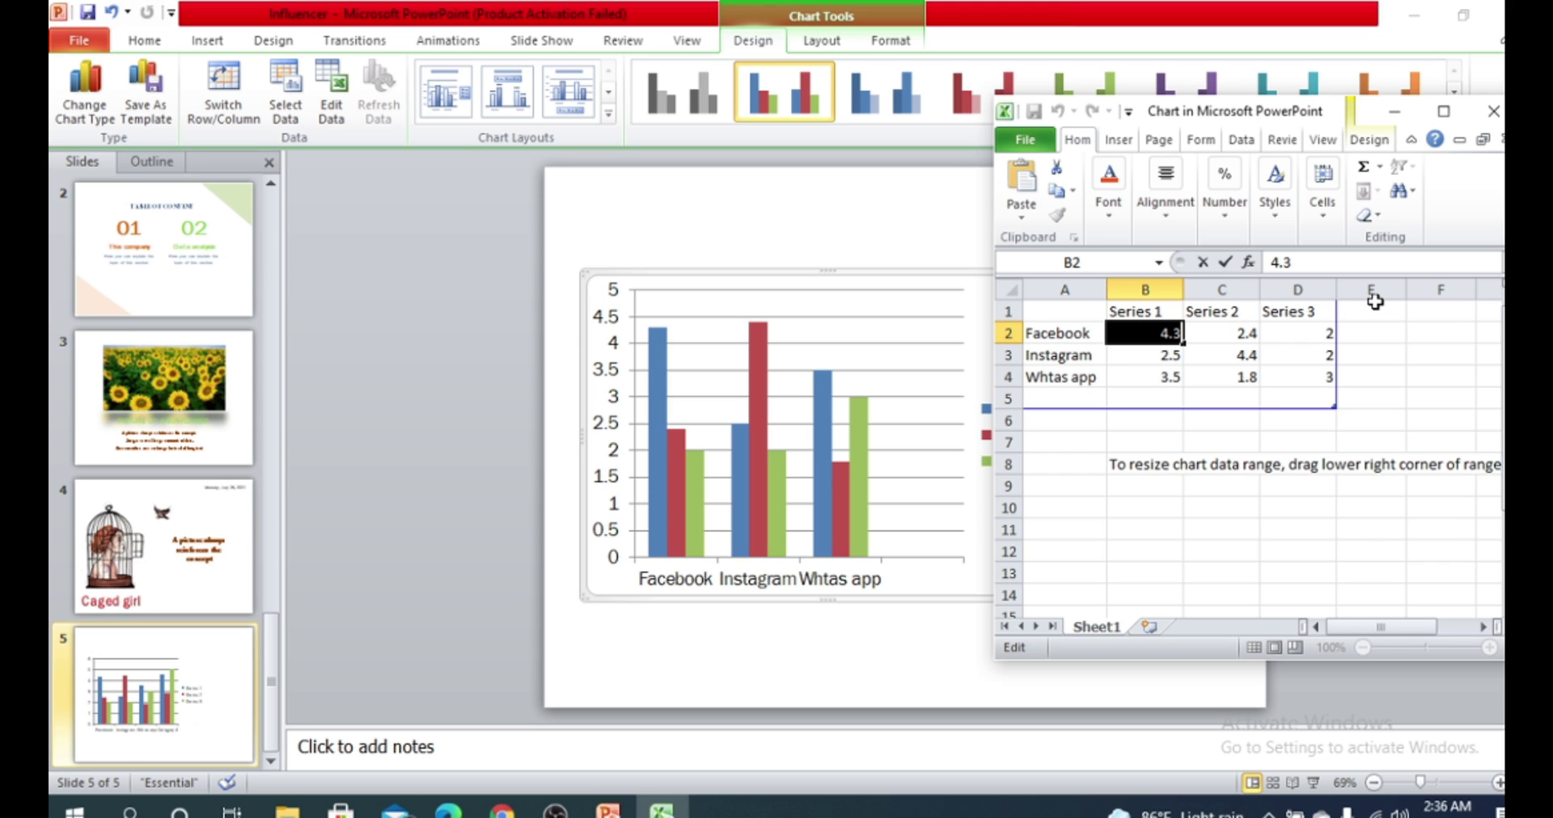
text(7)
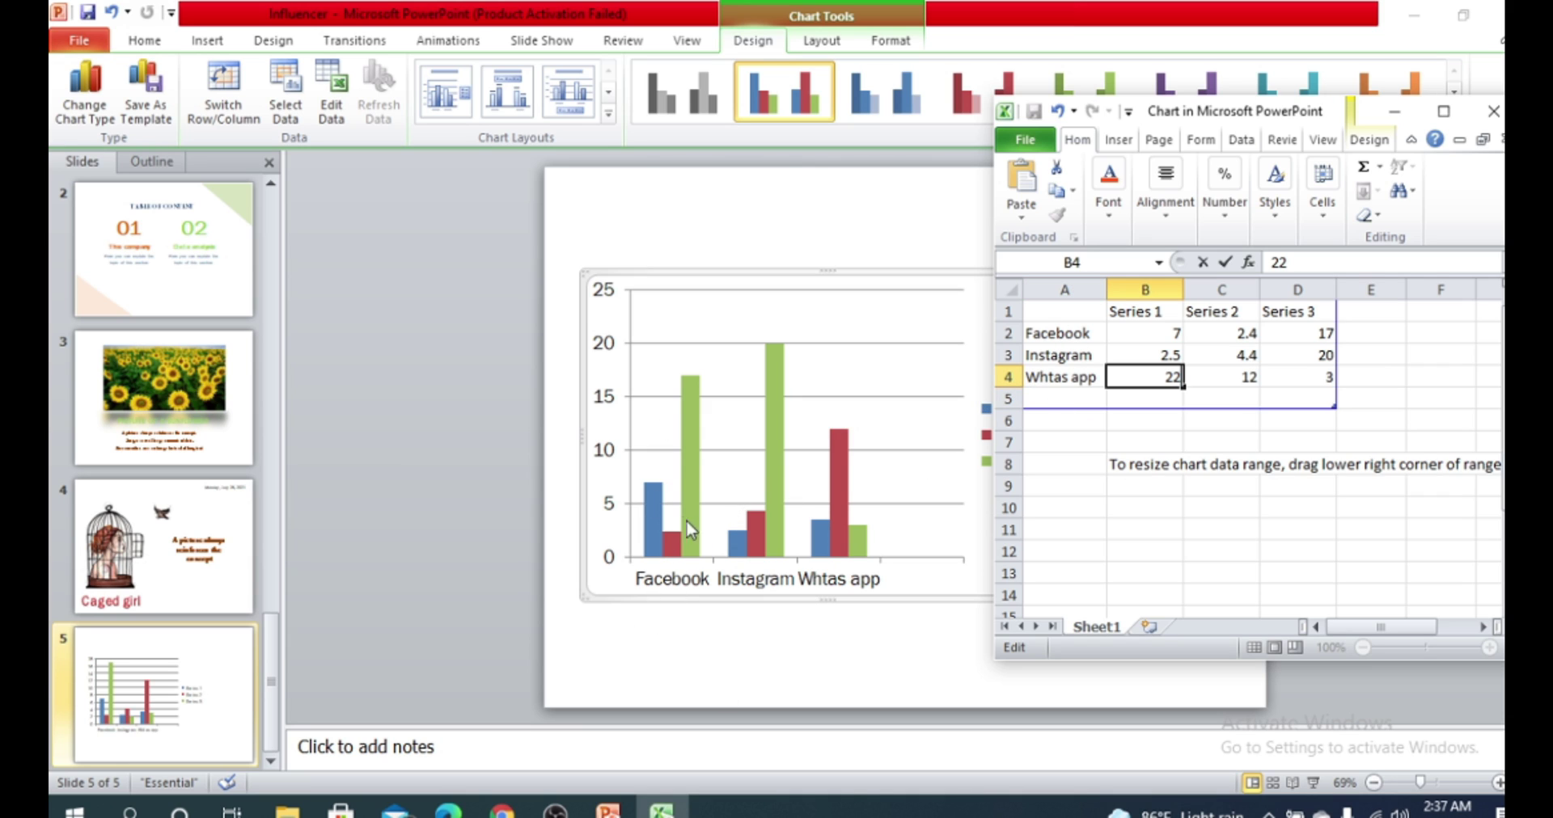
click(1144, 316)
Step: Overwrite the Series 1–3 headers in B1:D1 with 2010, 2015 and 2020
double_click(1158, 311)
drag(1158, 311, 1105, 309)
text(2)
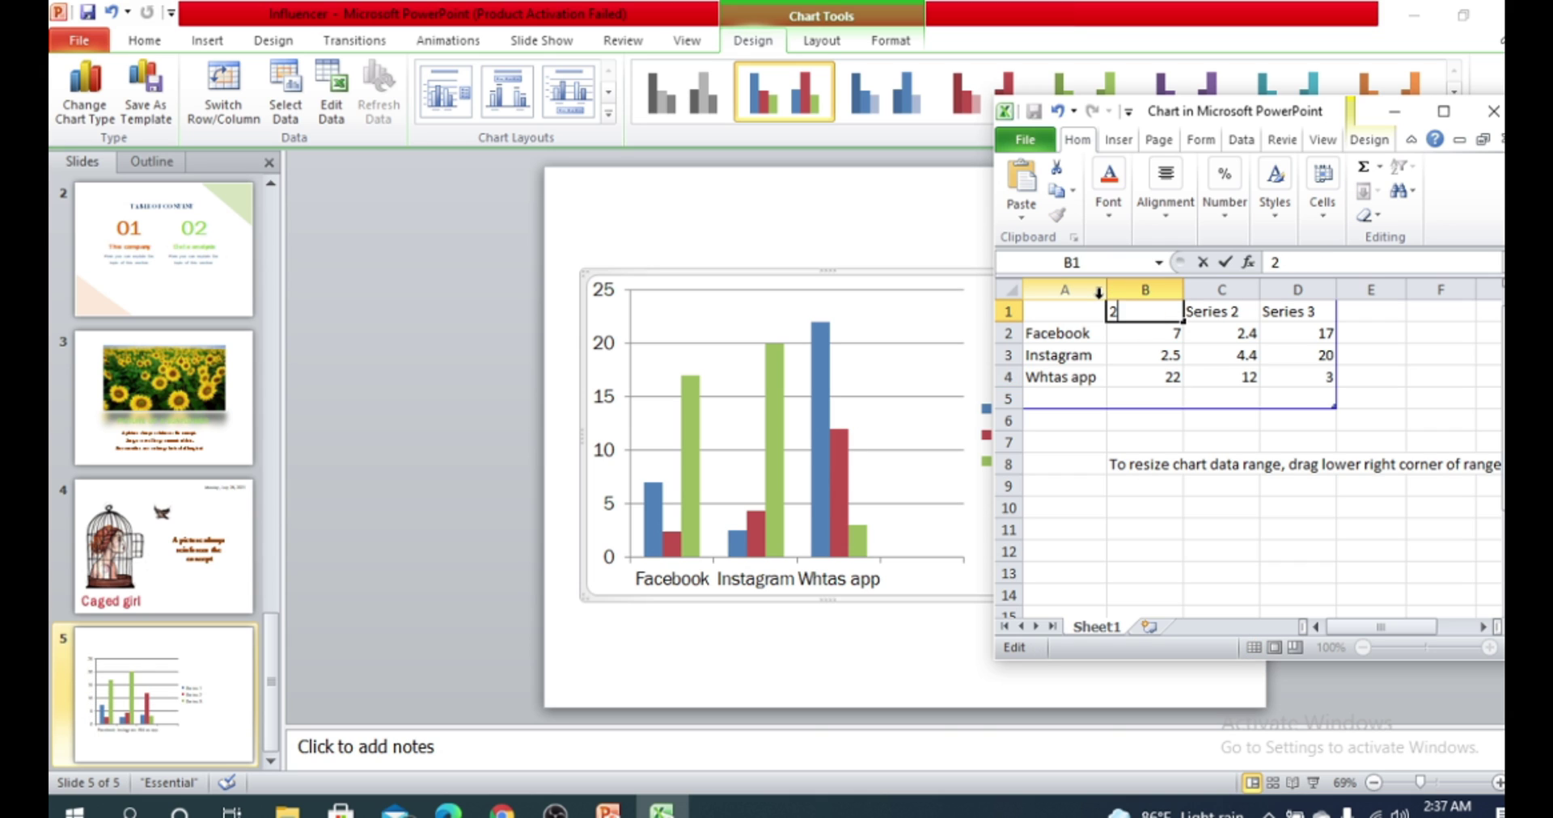
text(010)
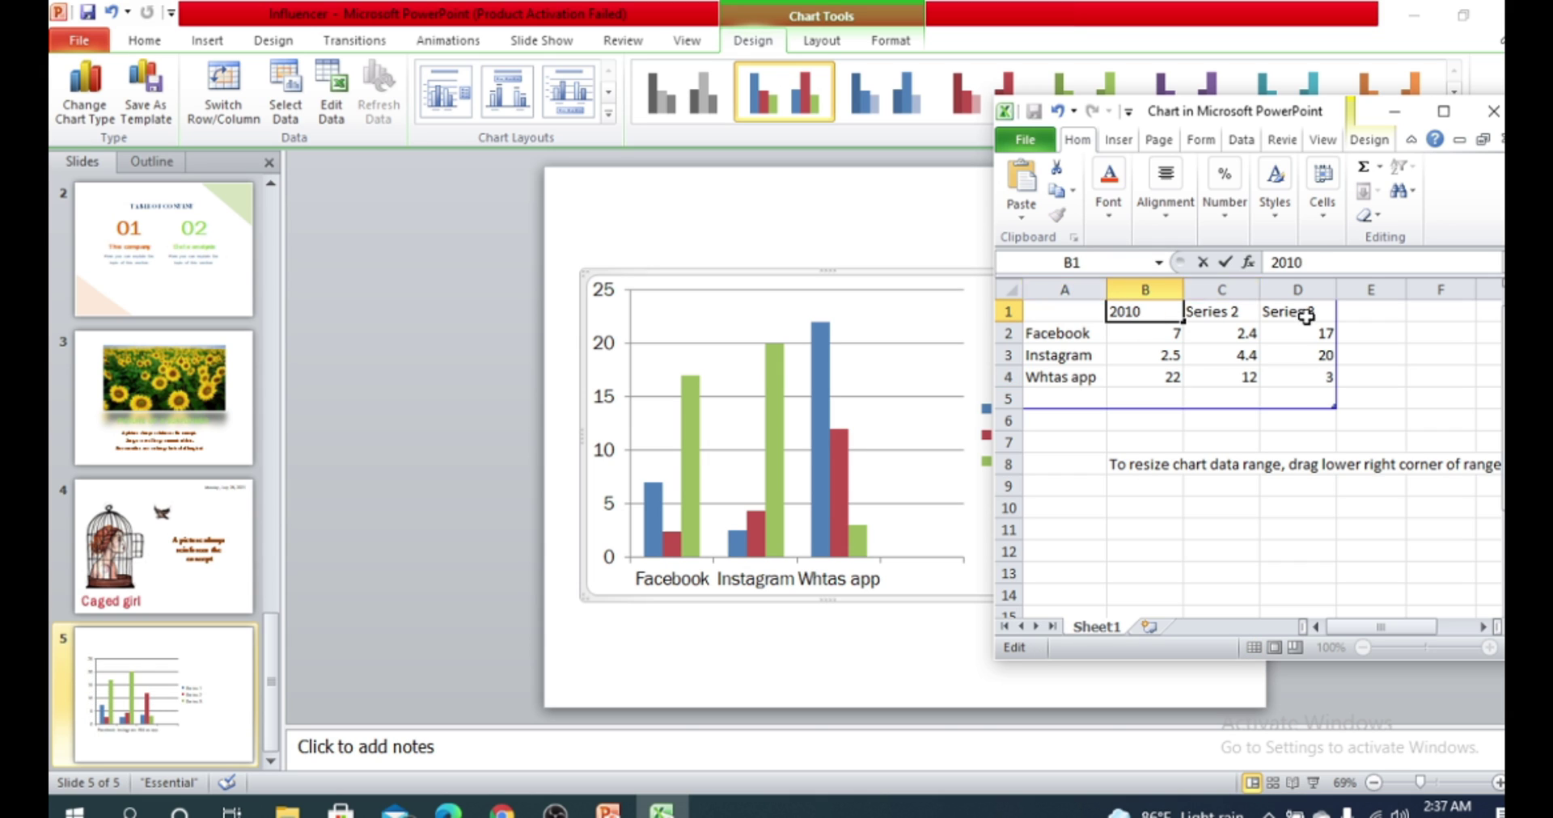
click(1215, 311)
drag(1239, 310, 1184, 311)
text(2015)
key(Tab)
text(2020)
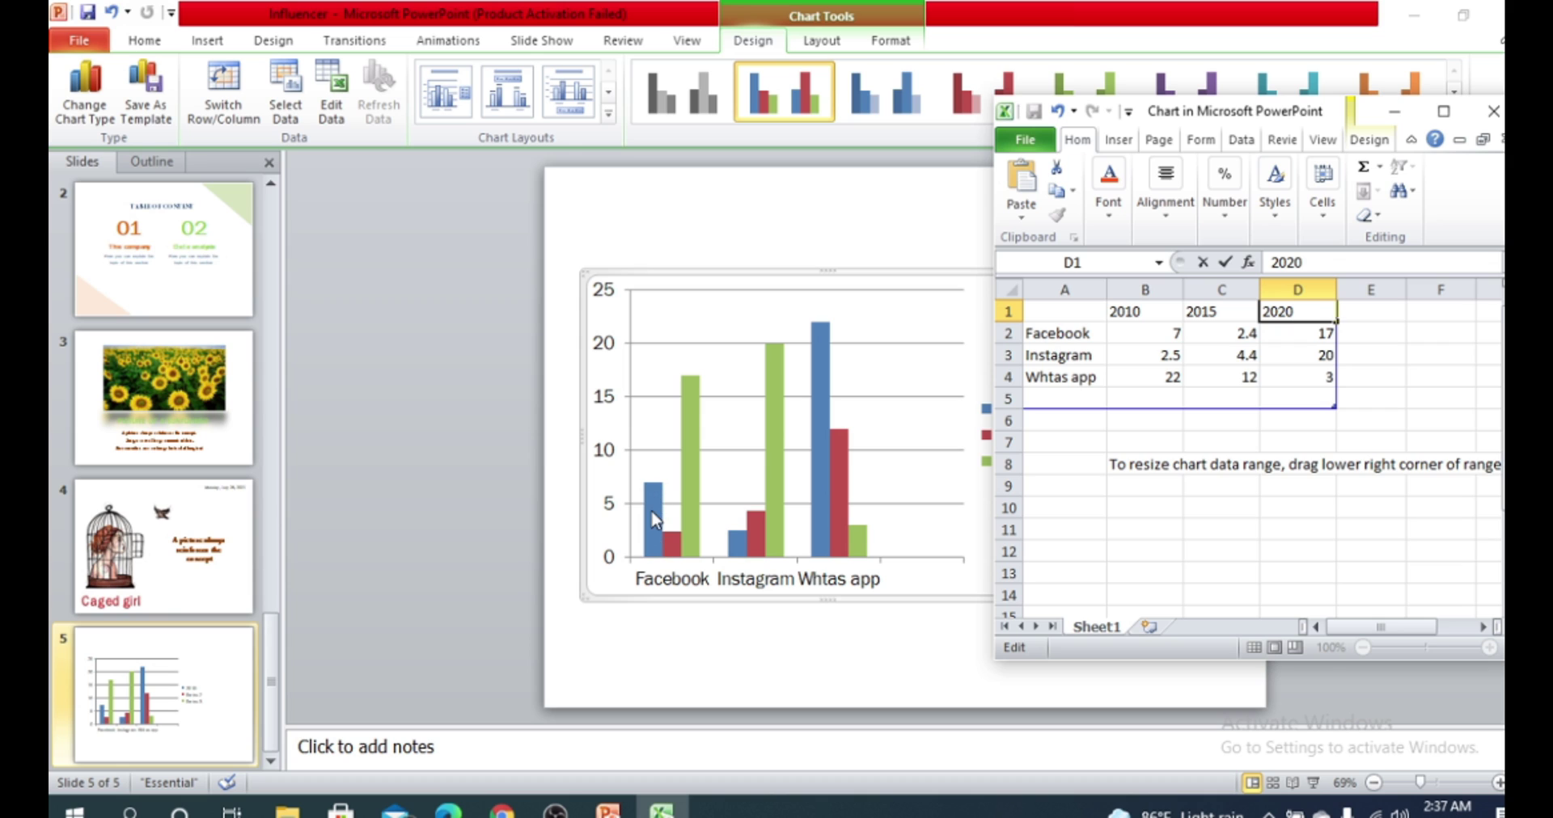
click(1145, 314)
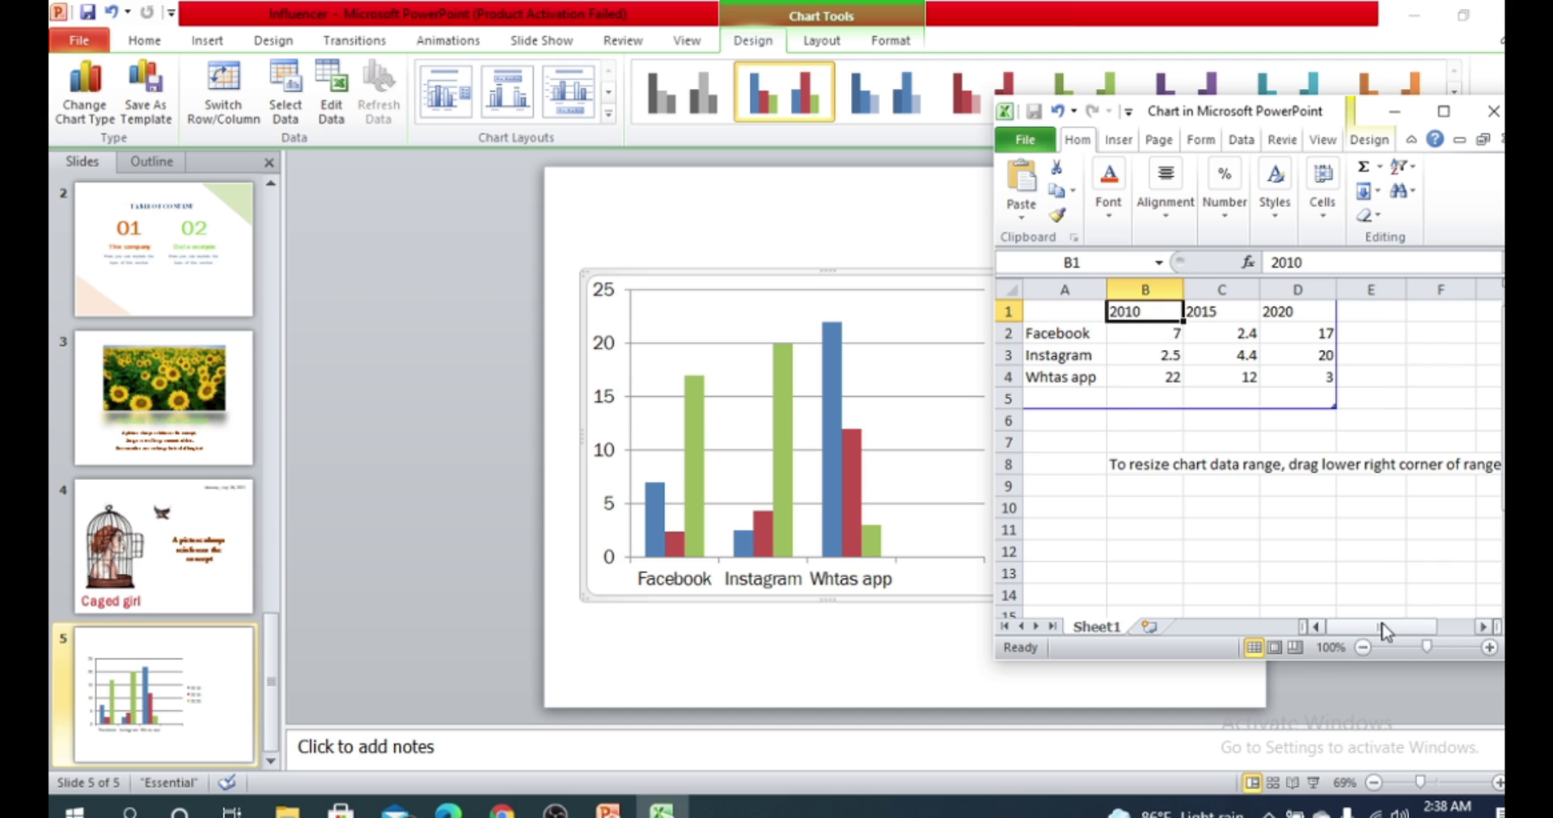
Step: Close the 'Chart in Microsoft PowerPoint' data sheet window
drag(1383, 632, 1420, 630)
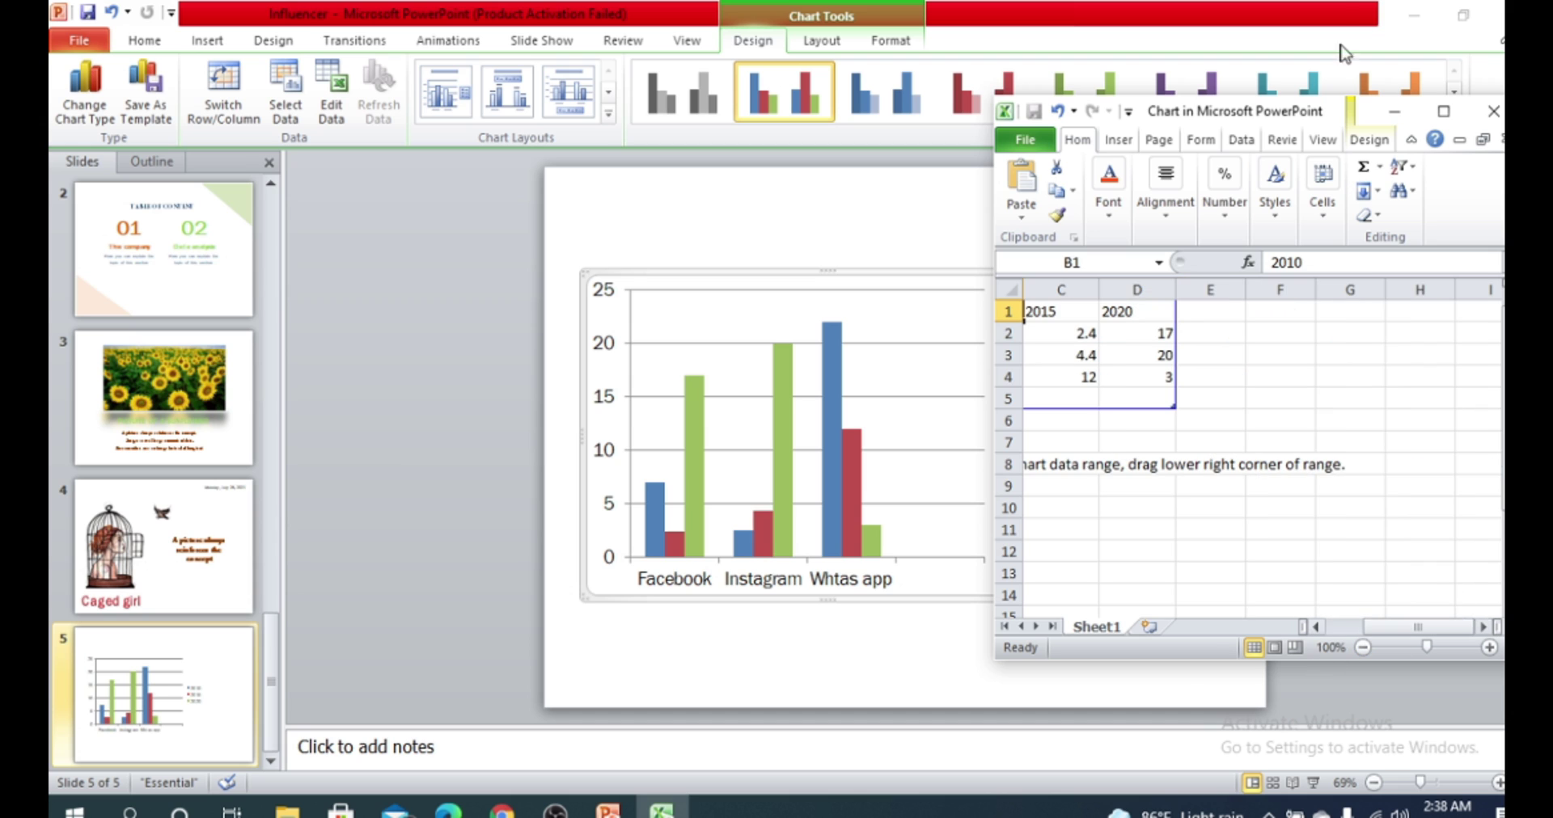
click(1480, 122)
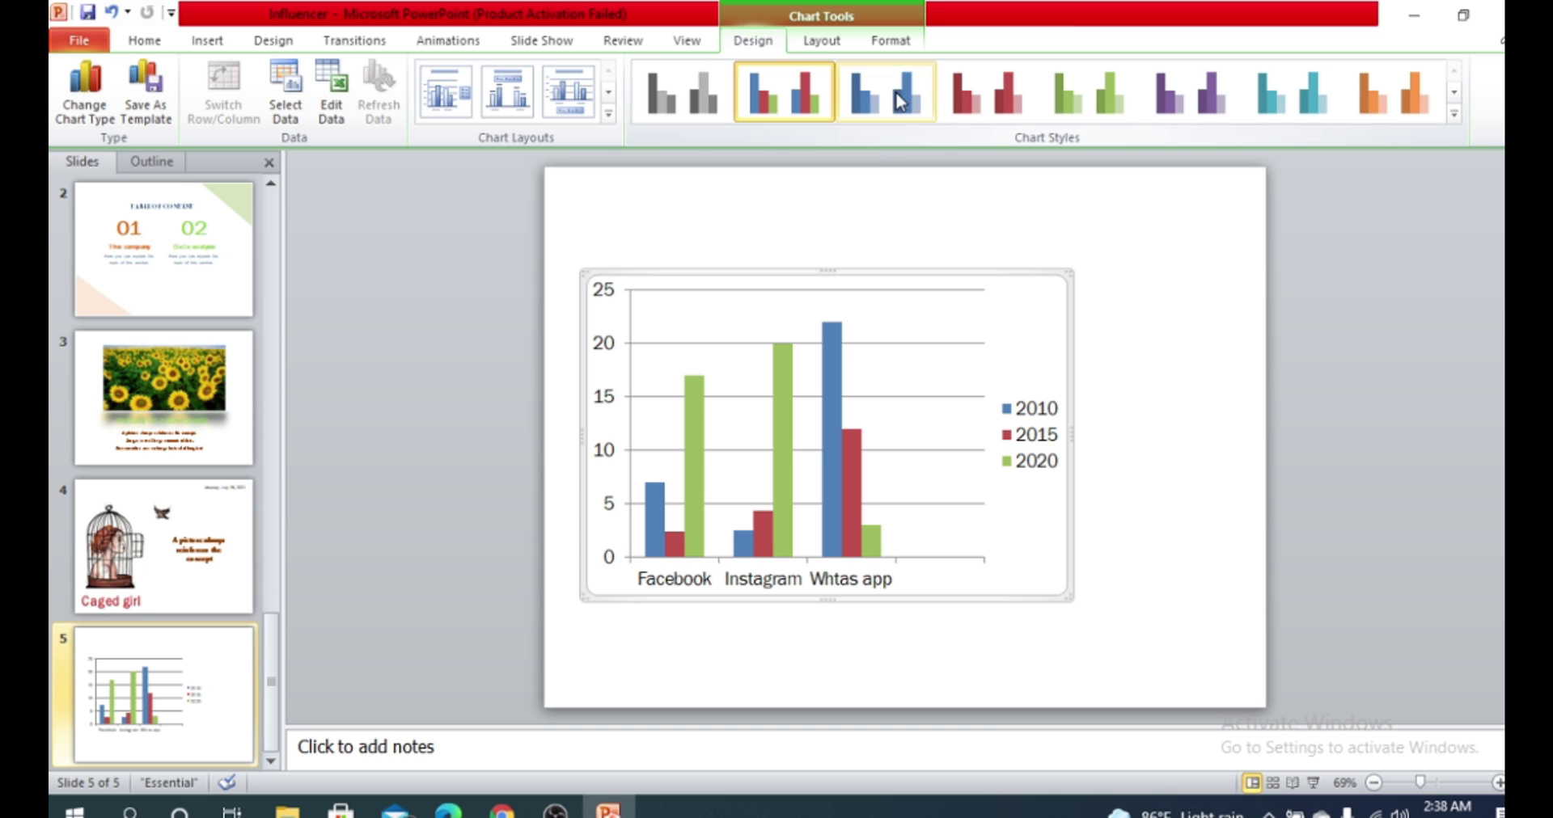
click(1453, 113)
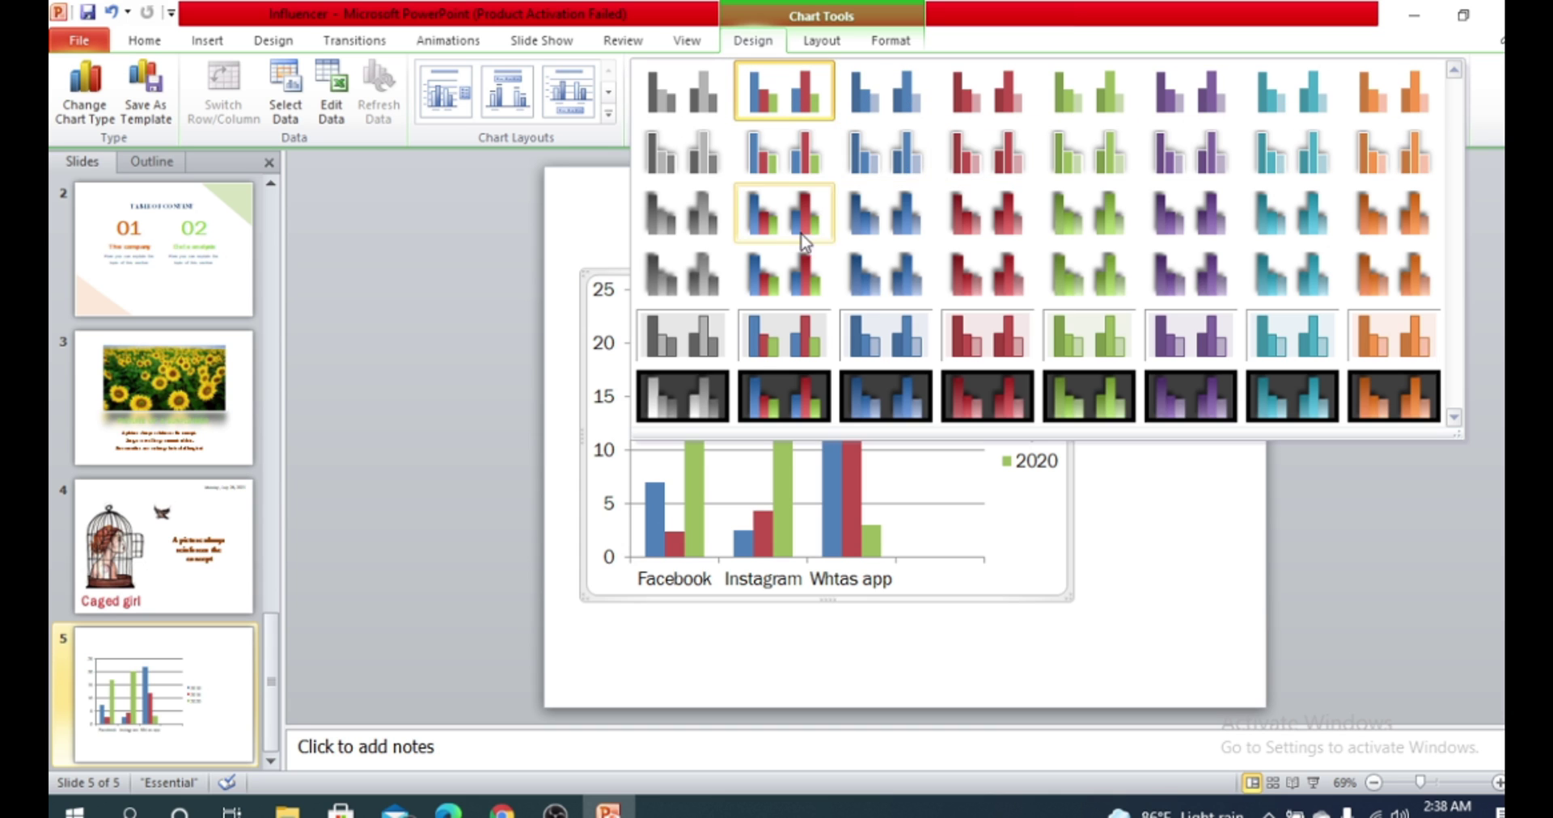
click(899, 157)
click(1453, 114)
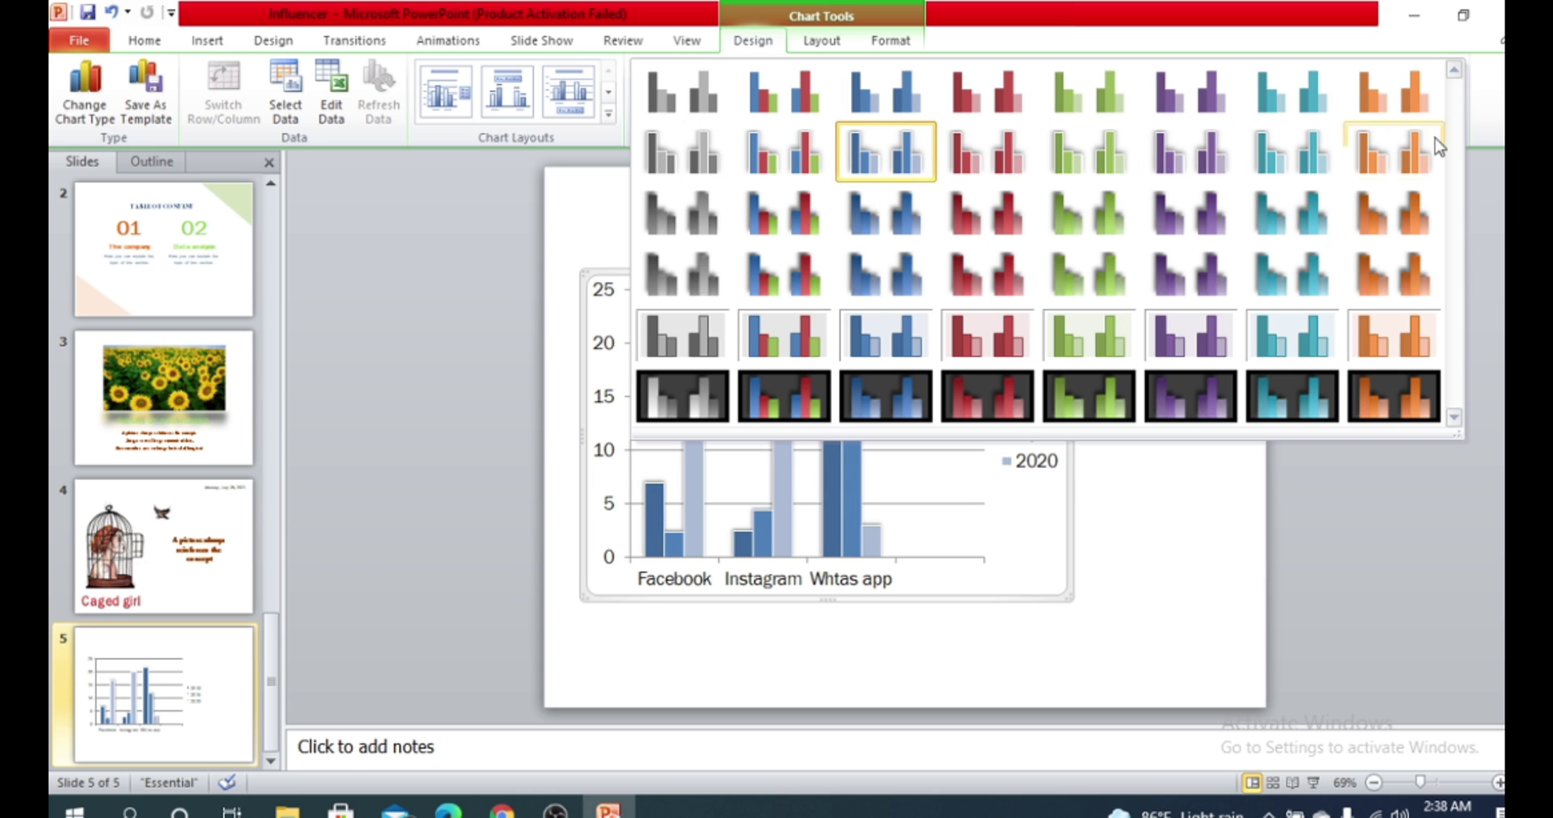
click(1314, 262)
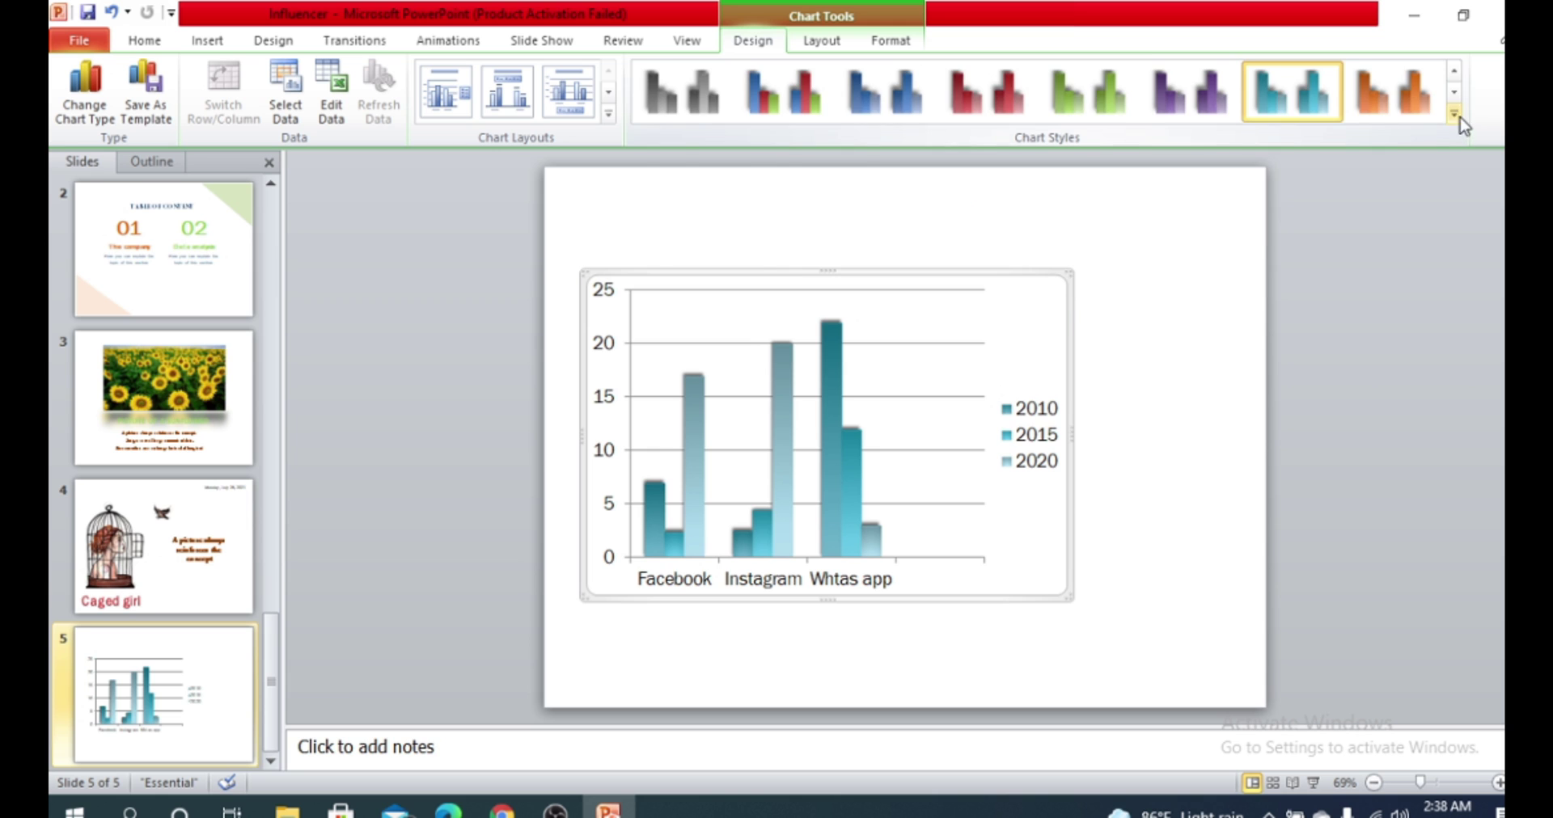
click(1453, 113)
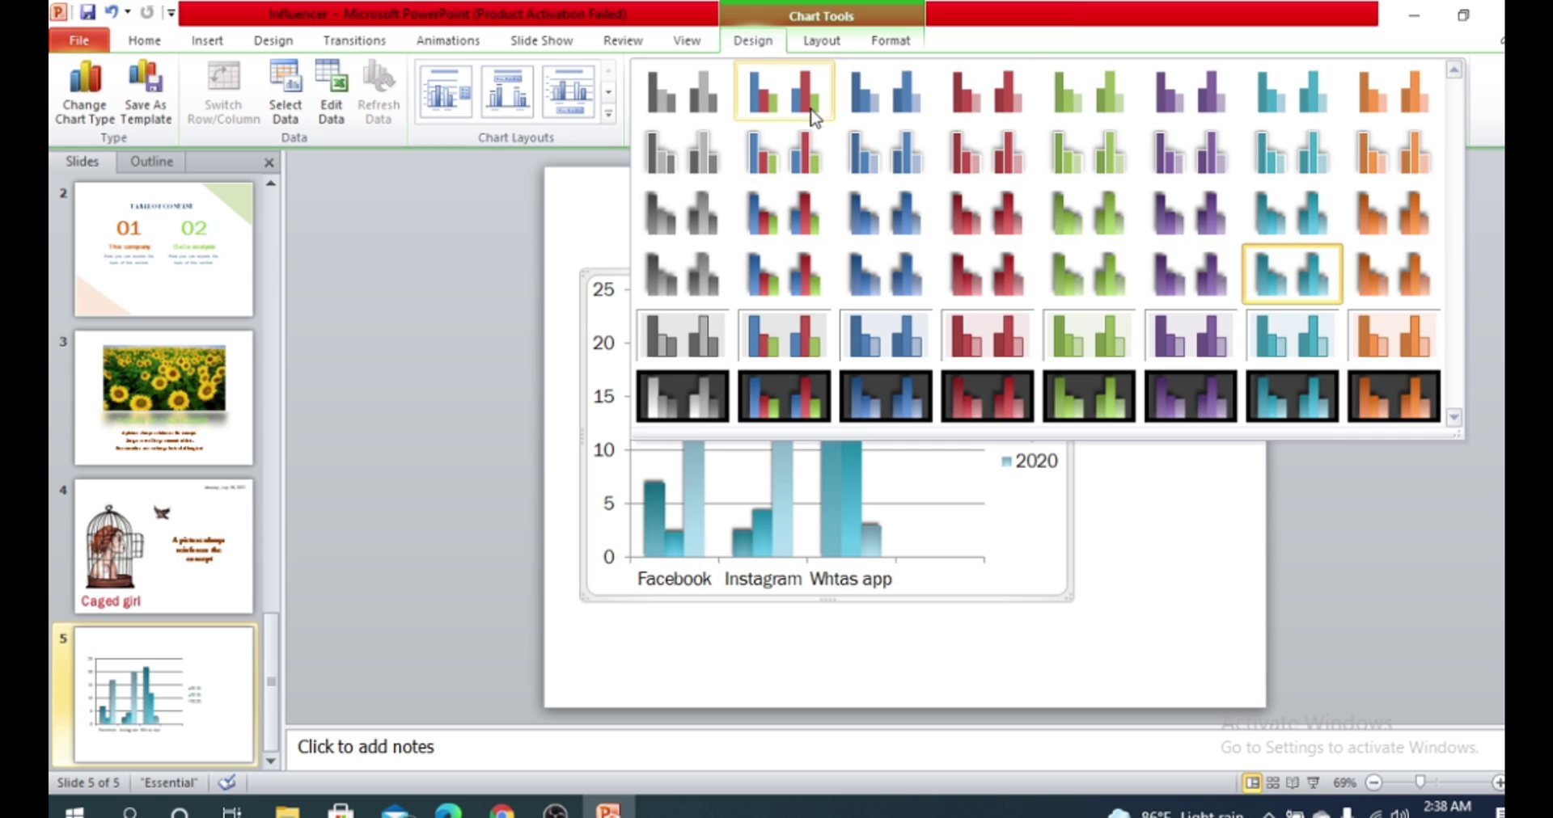
click(779, 114)
click(1167, 439)
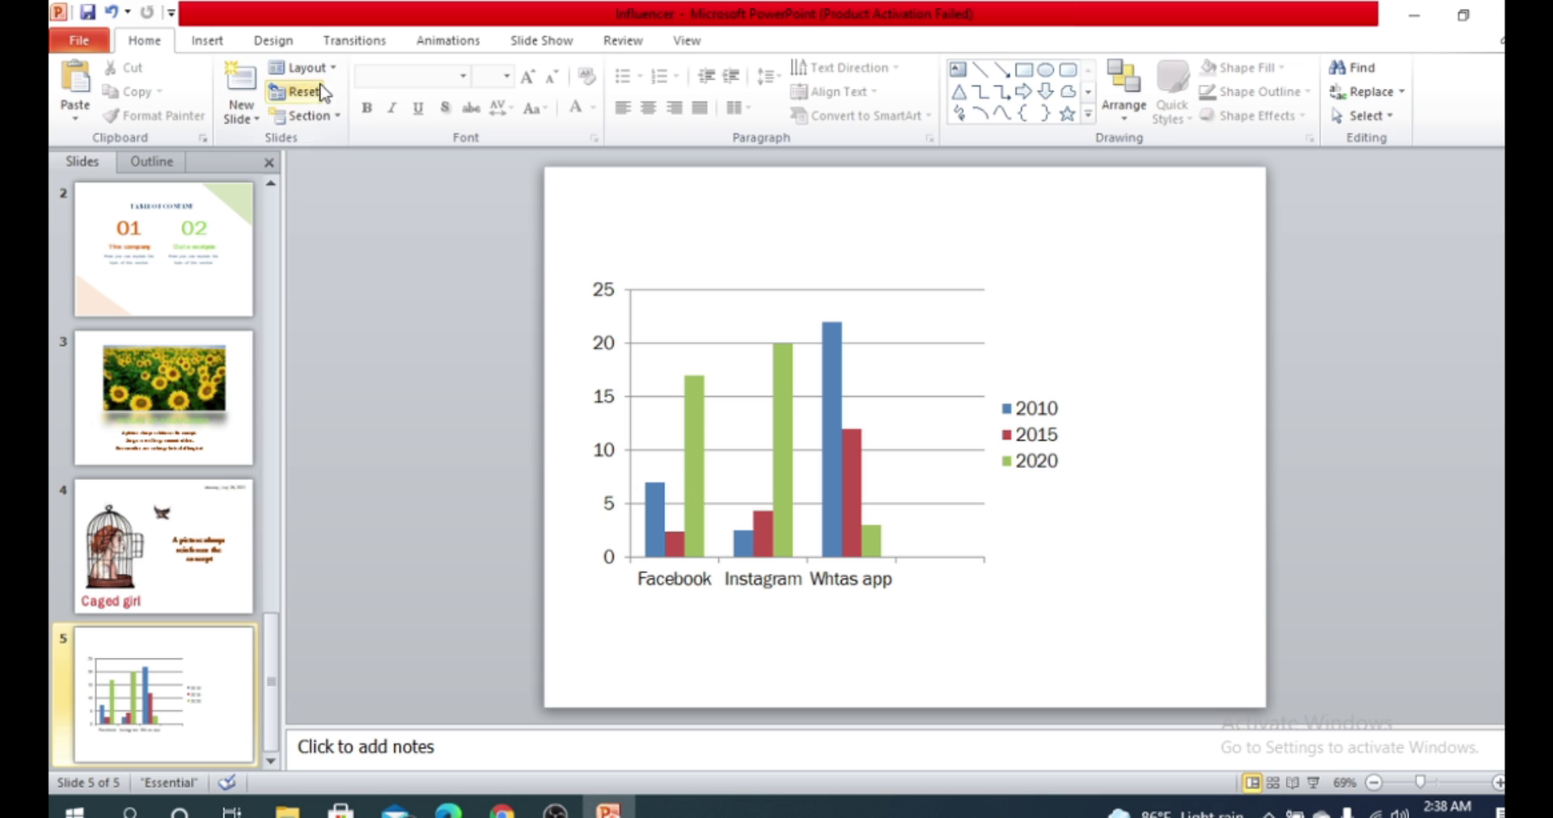
Step: Add a text box above the chart reading 'Social media from 2010 to 2020'
click(957, 69)
click(632, 233)
text(Social media from 2010 to 2020)
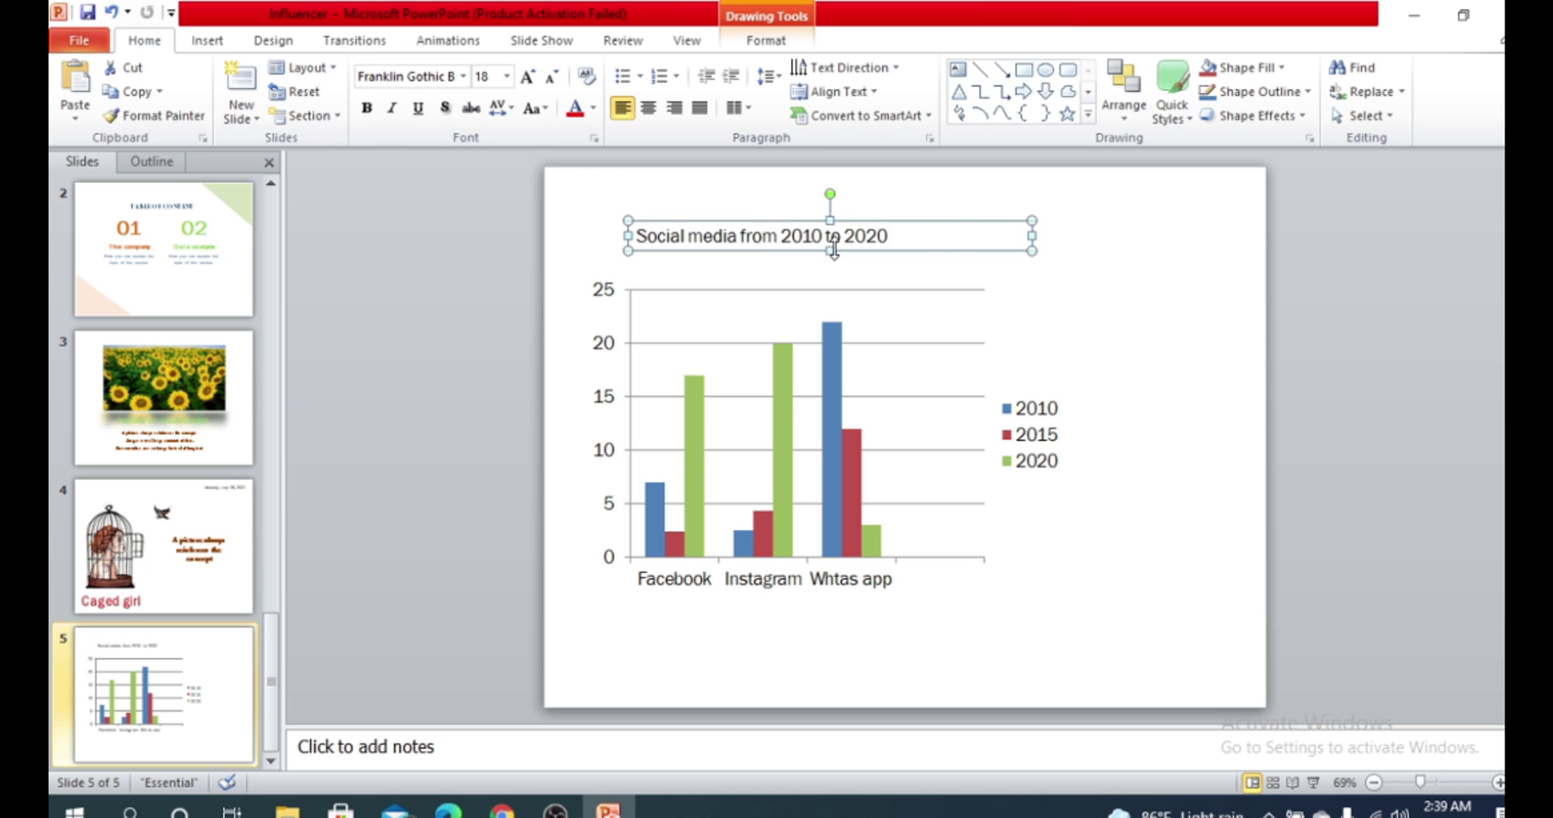
Step: Make the title bold at 24 pt and centre it above the chart
double_click(858, 238)
drag(877, 233, 639, 236)
key(ctrl+b)
click(717, 169)
click(717, 391)
drag(832, 232, 902, 232)
click(1084, 220)
triple_click(1084, 220)
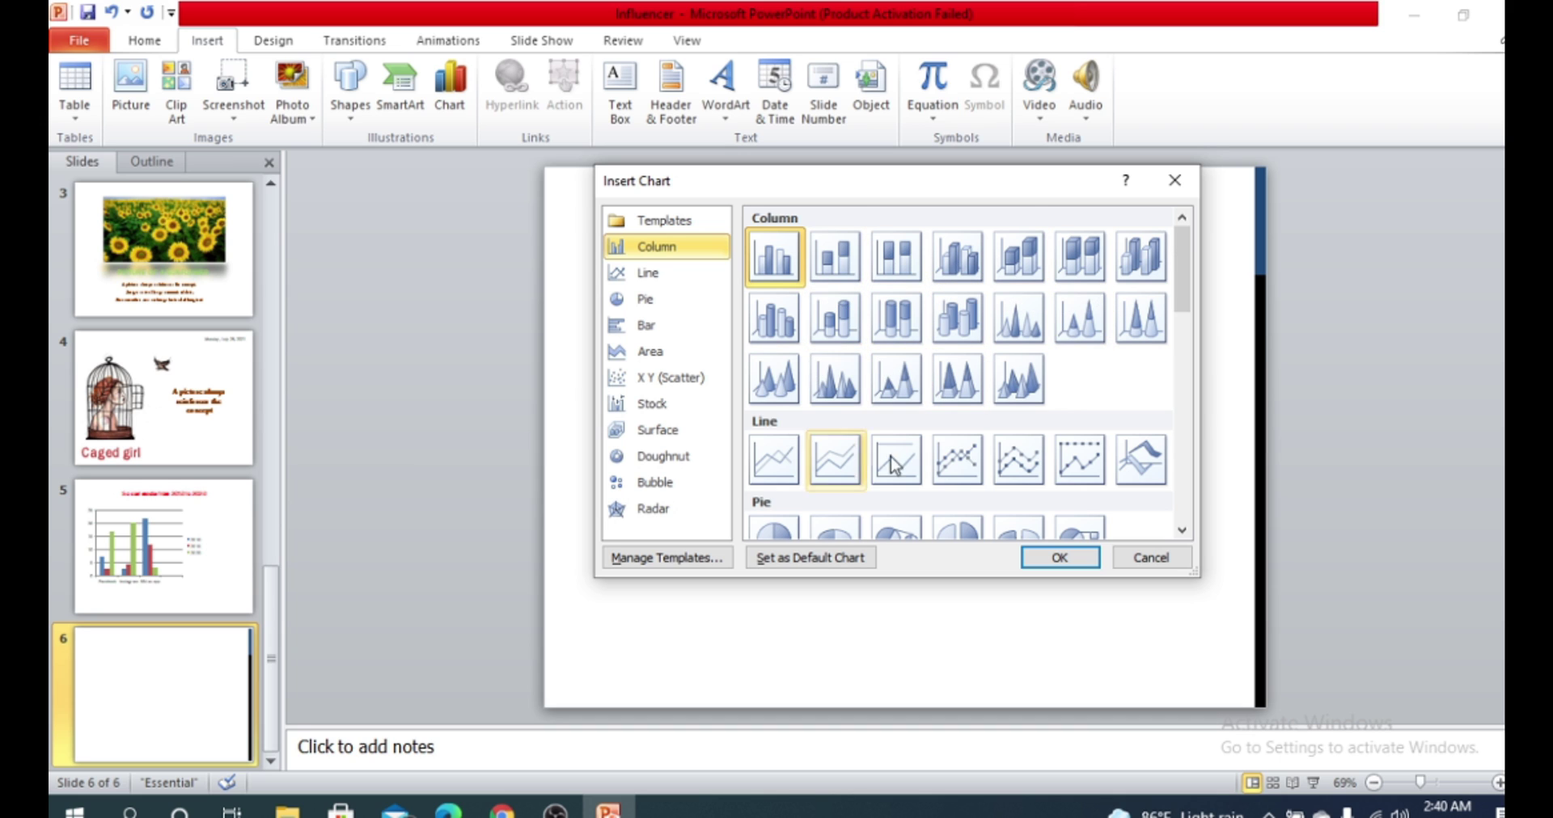
Step: Choose the 100% Stacked Line chart type and insert it on slide 6
scroll(926, 247, down, 3)
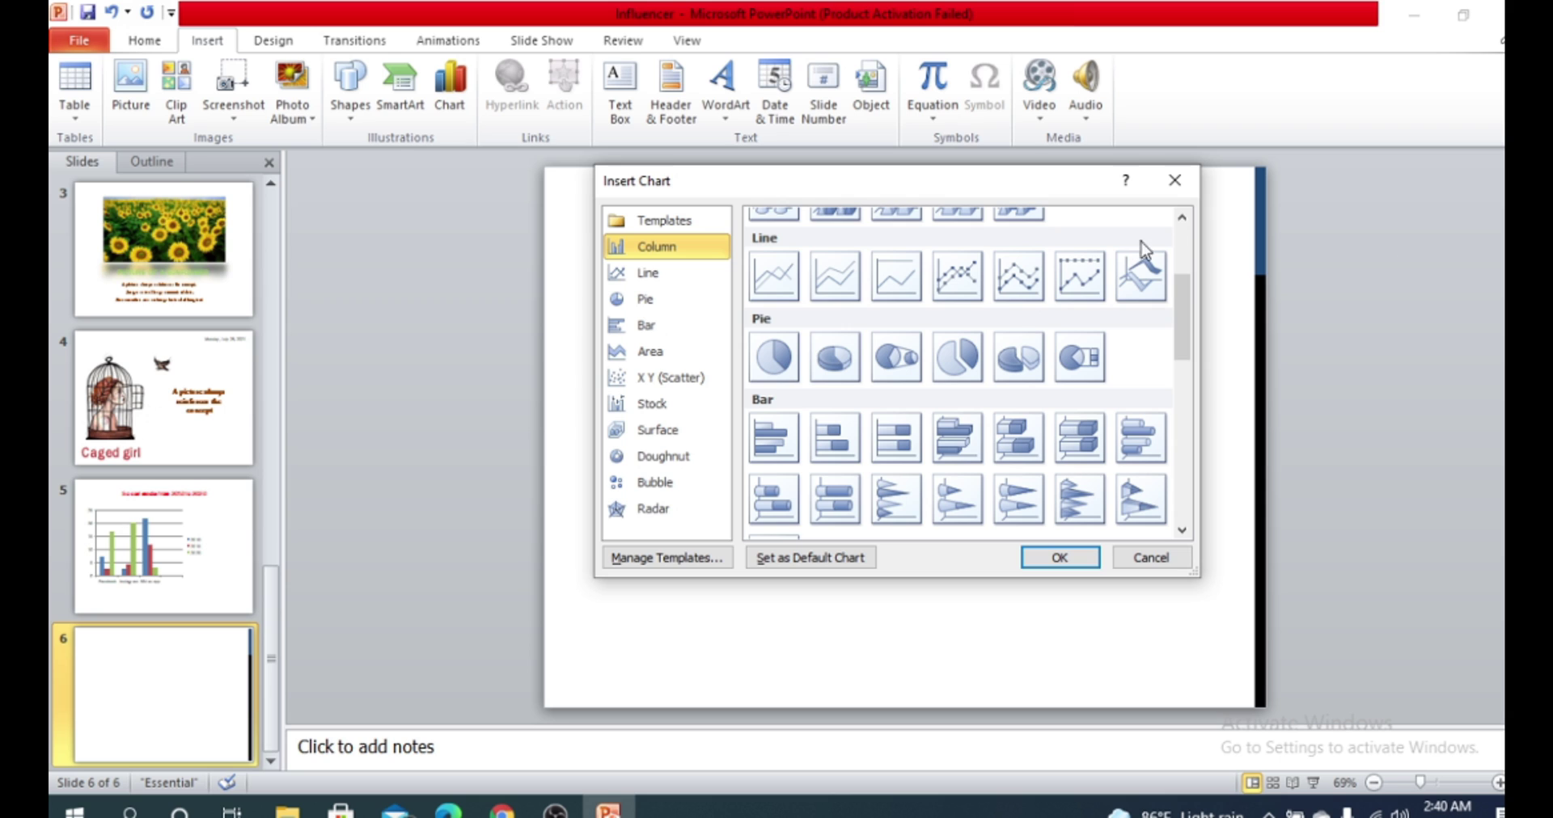
click(899, 291)
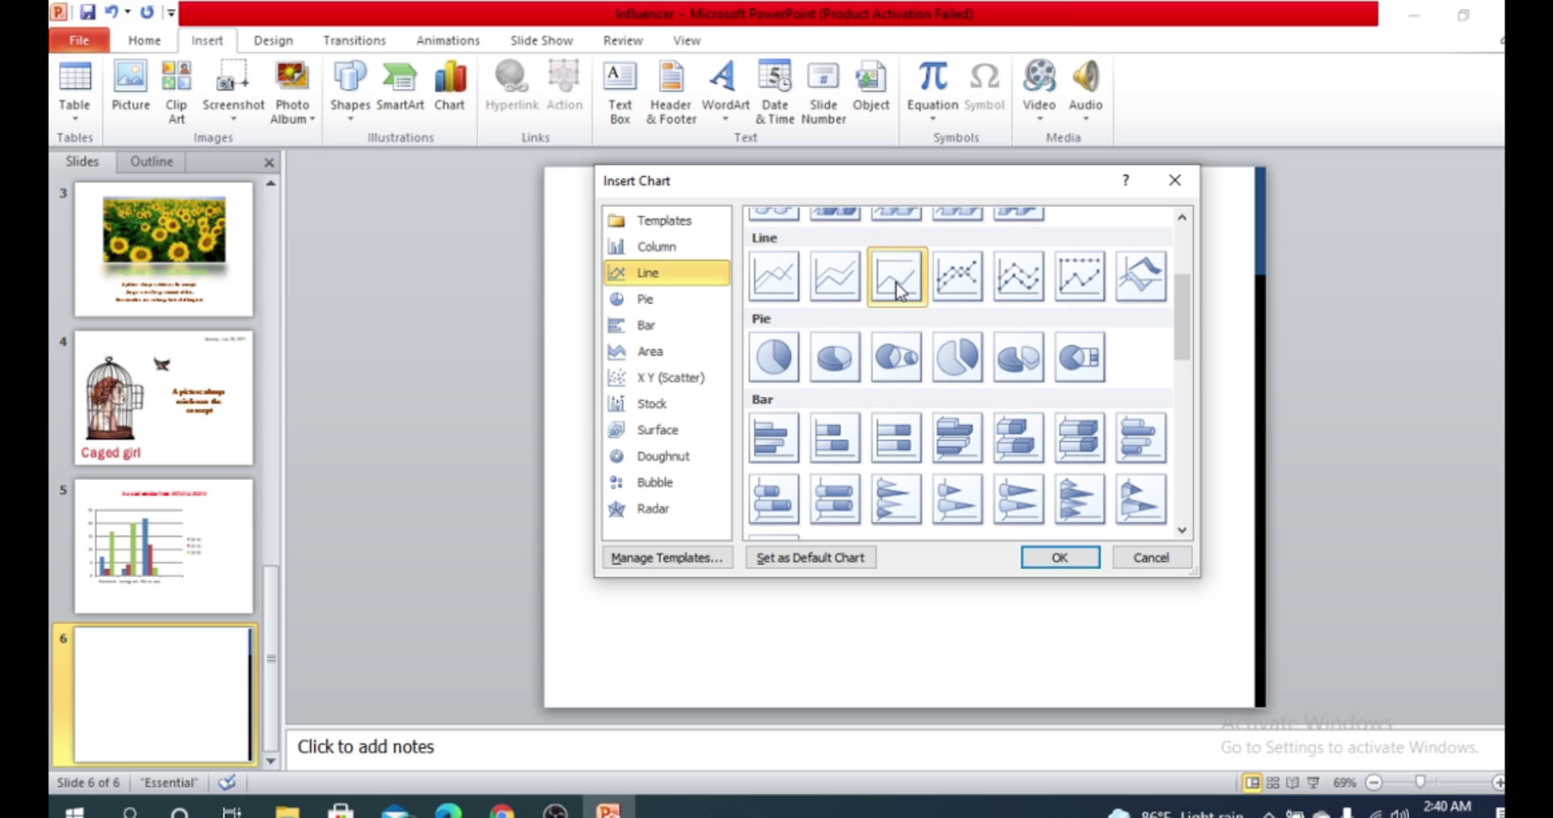
click(1060, 557)
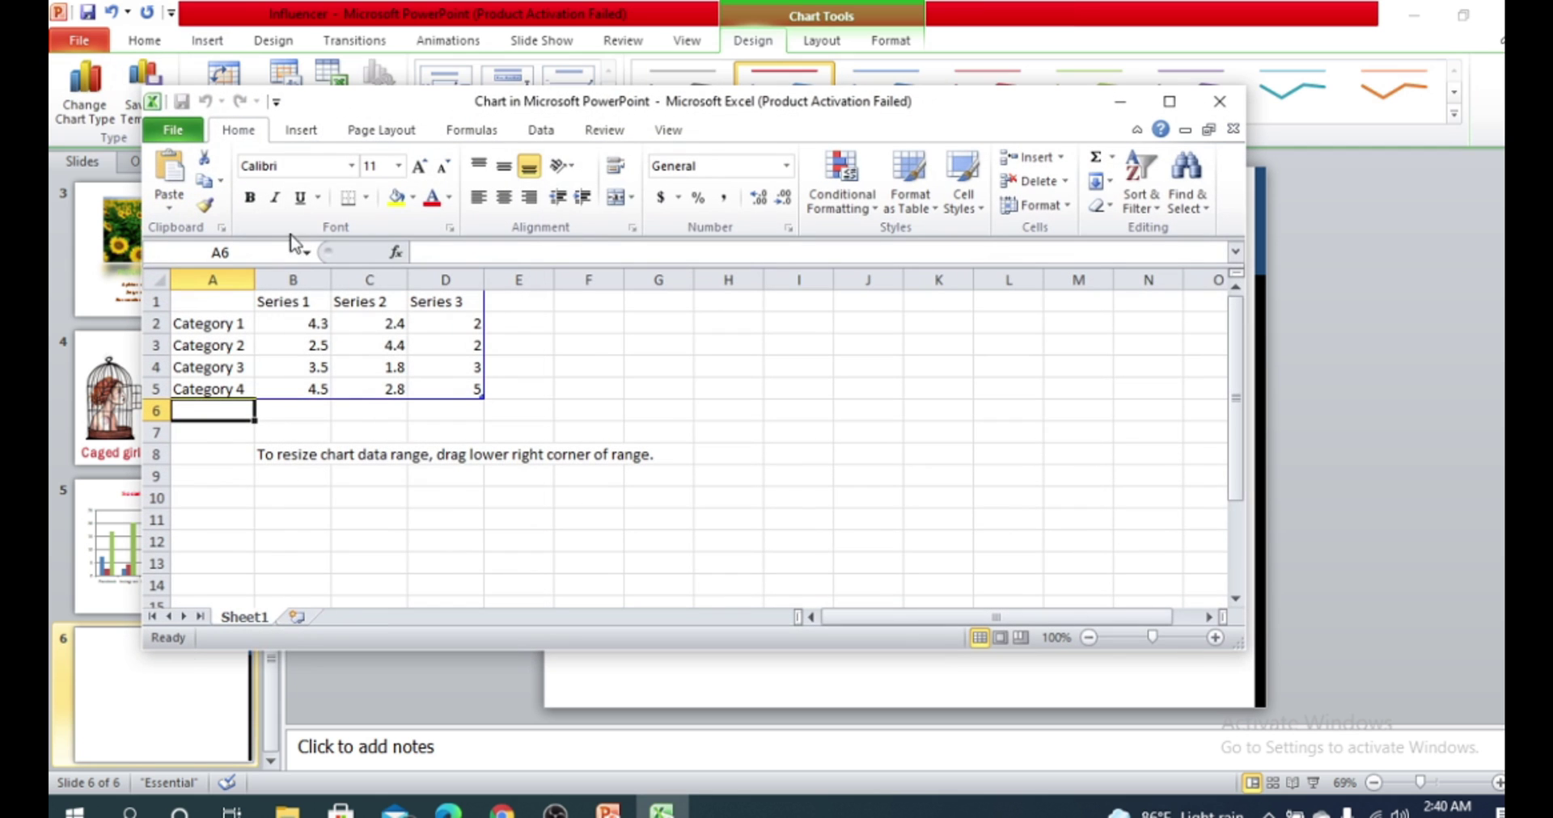
Step: Move the Excel data window right and narrow it to uncover the line chart
drag(537, 117, 645, 138)
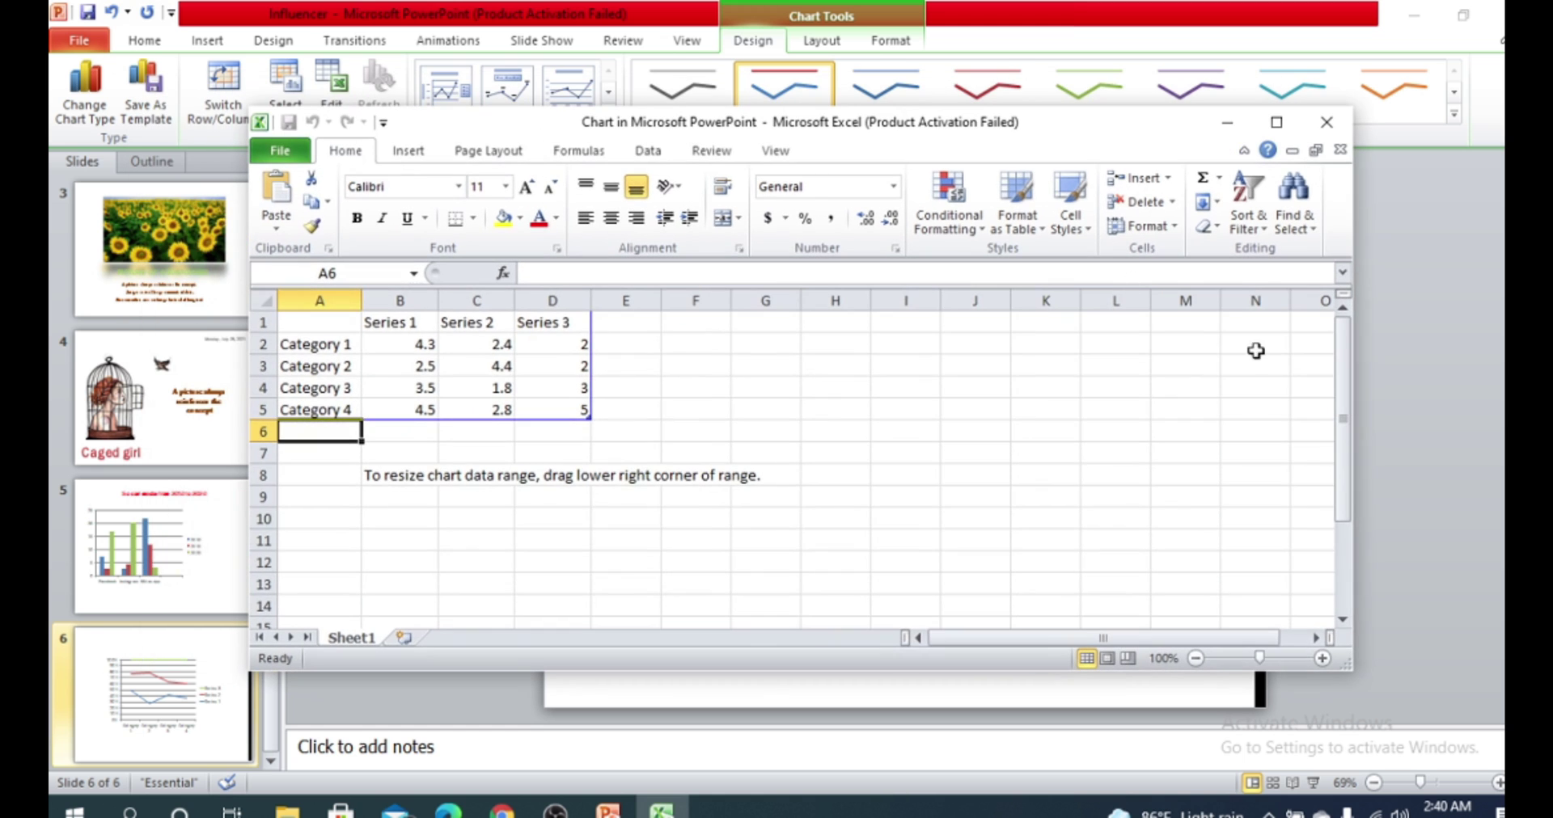
drag(1359, 337, 779, 340)
drag(447, 131, 1352, 141)
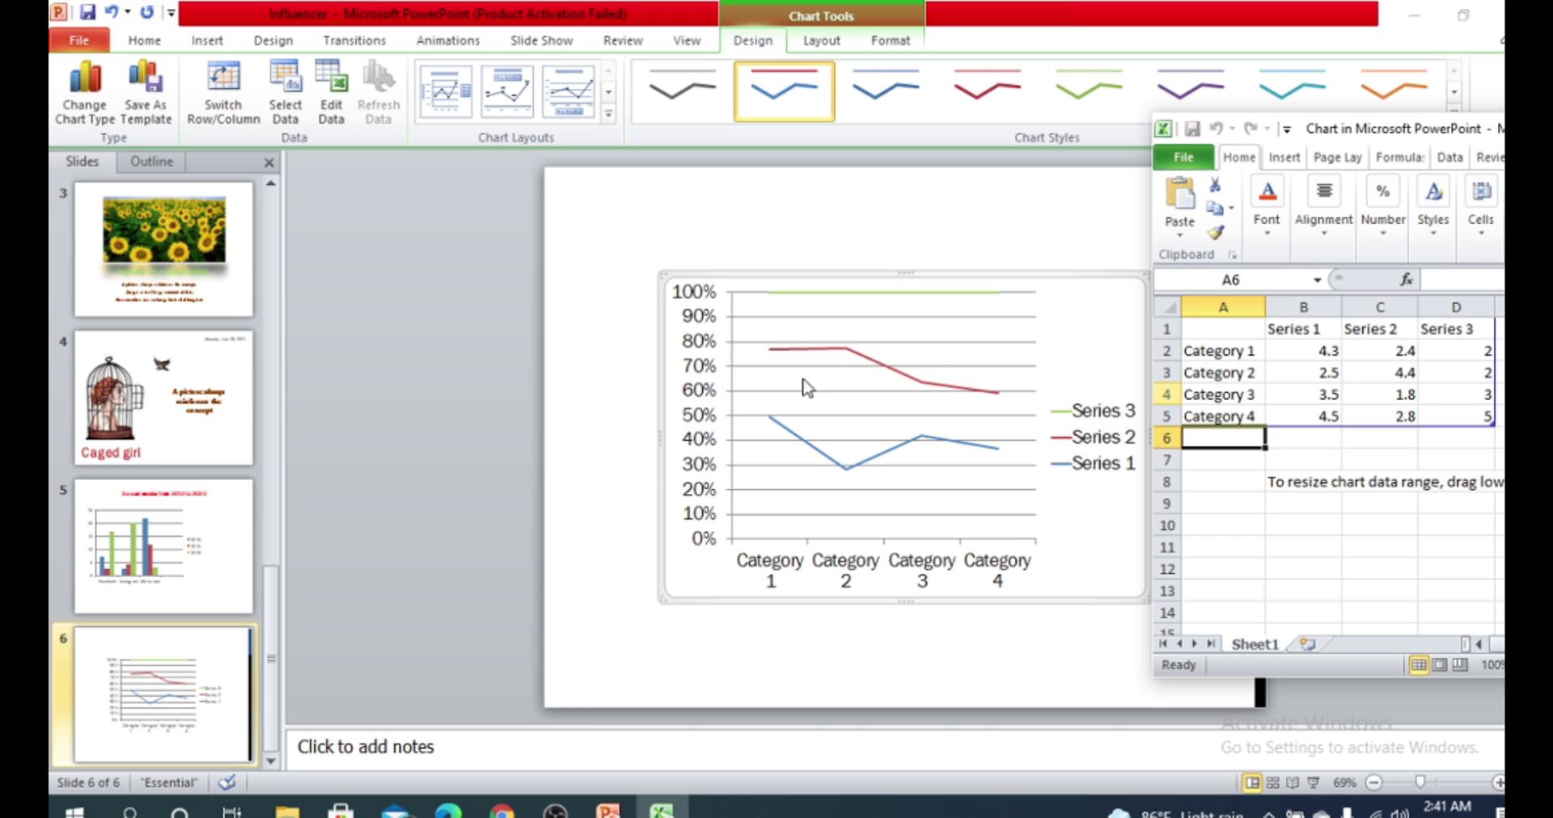
Step: Relabel the four categories in A2:A5 with the years 2005, 2010, 2015 and 2020
click(1234, 416)
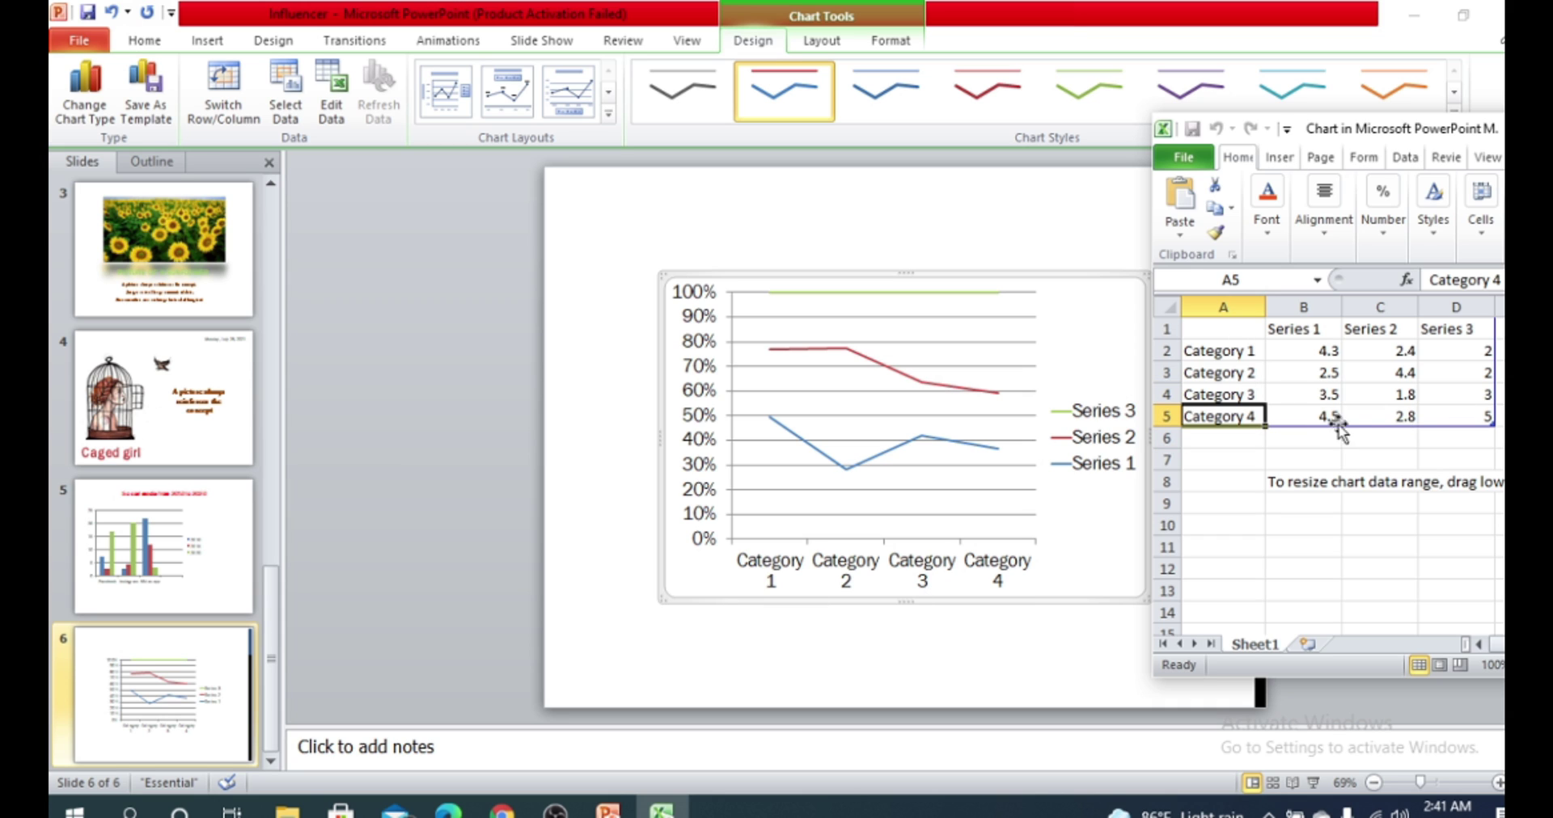
click(1215, 392)
click(1217, 350)
text(2010)
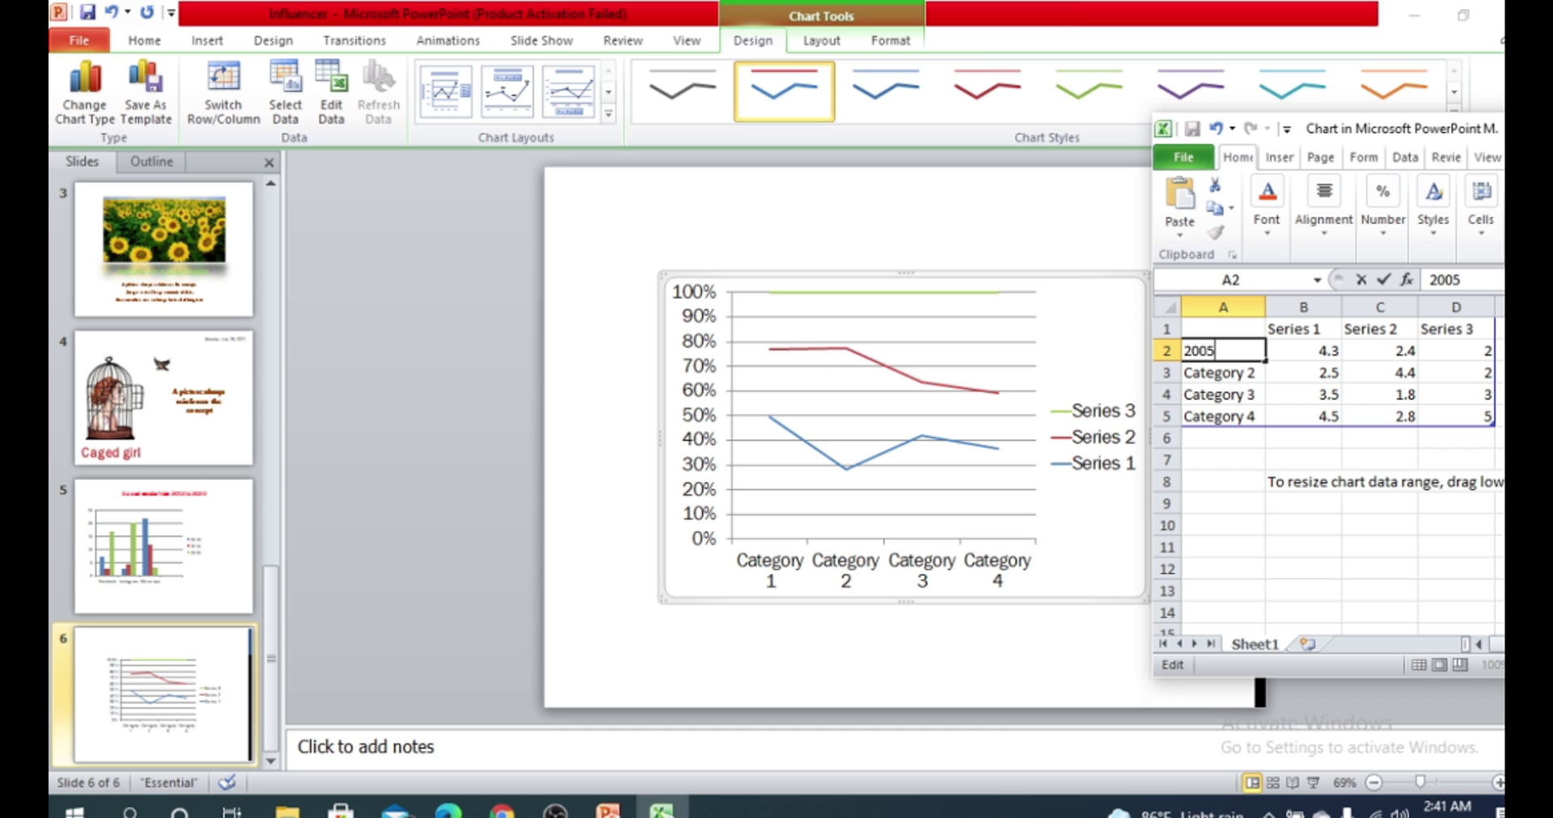
double_click(1228, 376)
text(2010)
double_click(1217, 395)
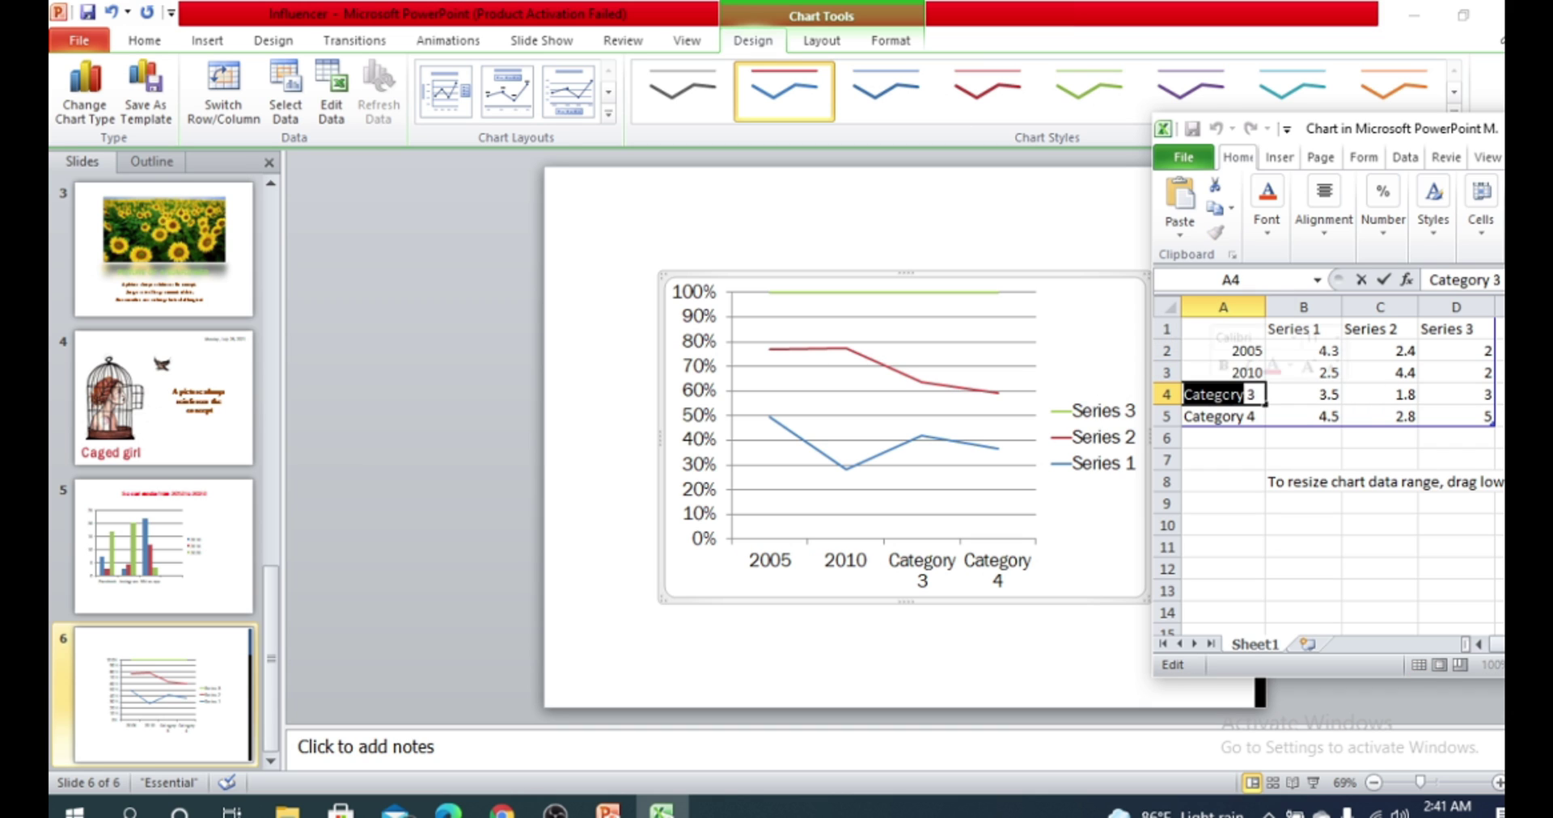
text(2015)
key(Return)
text(2020)
Step: Rename the series headers in B1:D1 to Tv, Youtube and Netflix
click(1294, 330)
double_click(1294, 329)
key(BackSpace)
key(BackSpace)
key(BackSpace)
key(BackSpace)
key(BackSpace)
key(BackSpace)
key(BackSpace)
key(BackSpace)
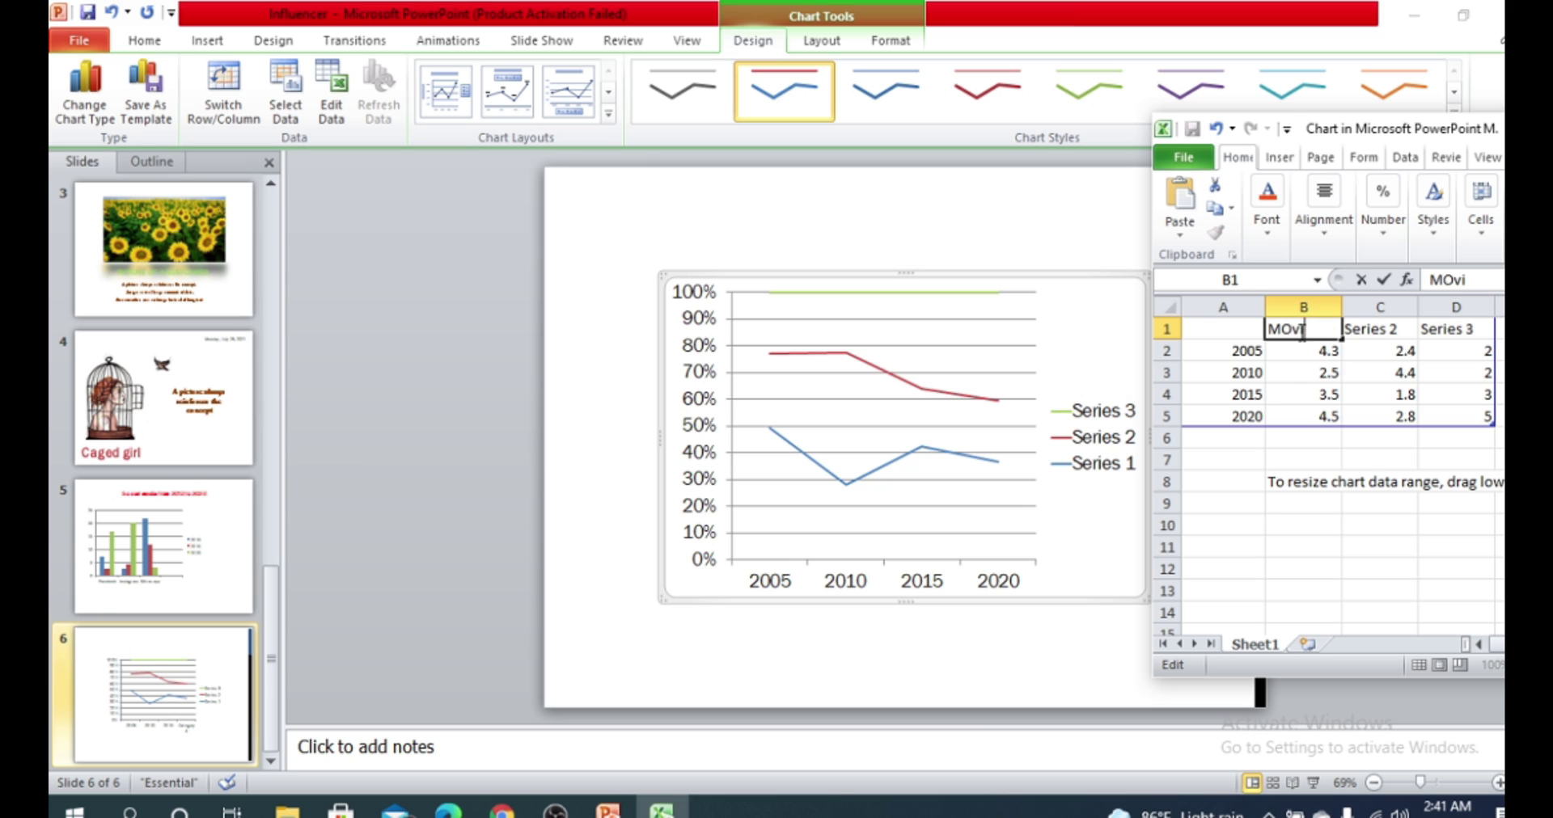
text(Tv)
key(Tab)
drag(1344, 329, 1399, 329)
text(Youtube)
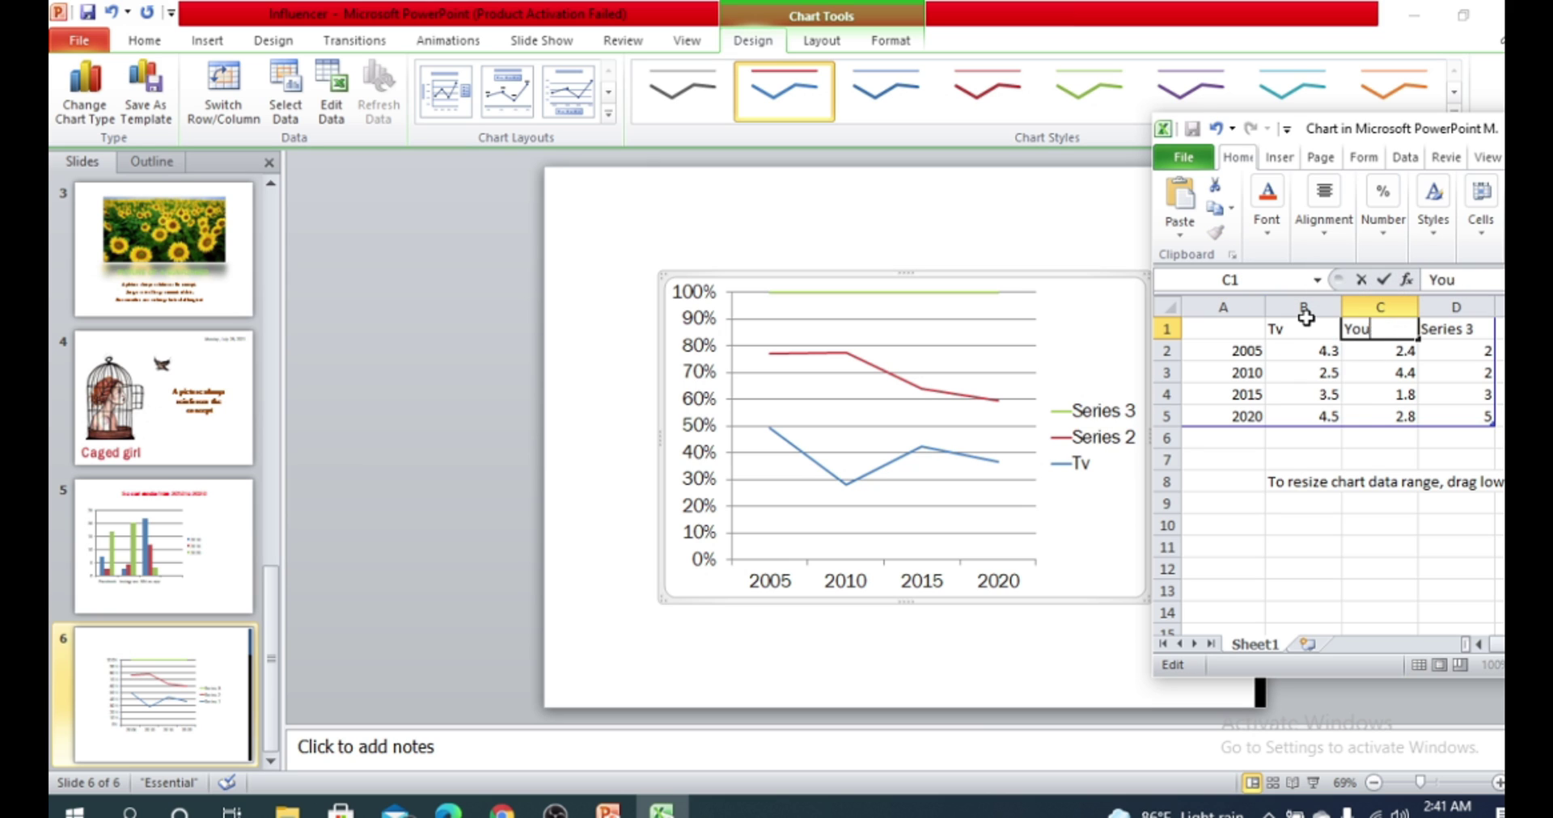
click(1456, 330)
text(Netflix)
click(1309, 351)
Step: Review the sample values in B2:D5, leaving them unchanged
double_click(1324, 356)
click(1320, 370)
click(1324, 395)
click(1403, 392)
click(1399, 373)
click(1399, 352)
click(1484, 351)
click(1476, 373)
click(1474, 396)
click(1476, 417)
click(1306, 417)
click(1308, 394)
click(1308, 372)
click(1318, 353)
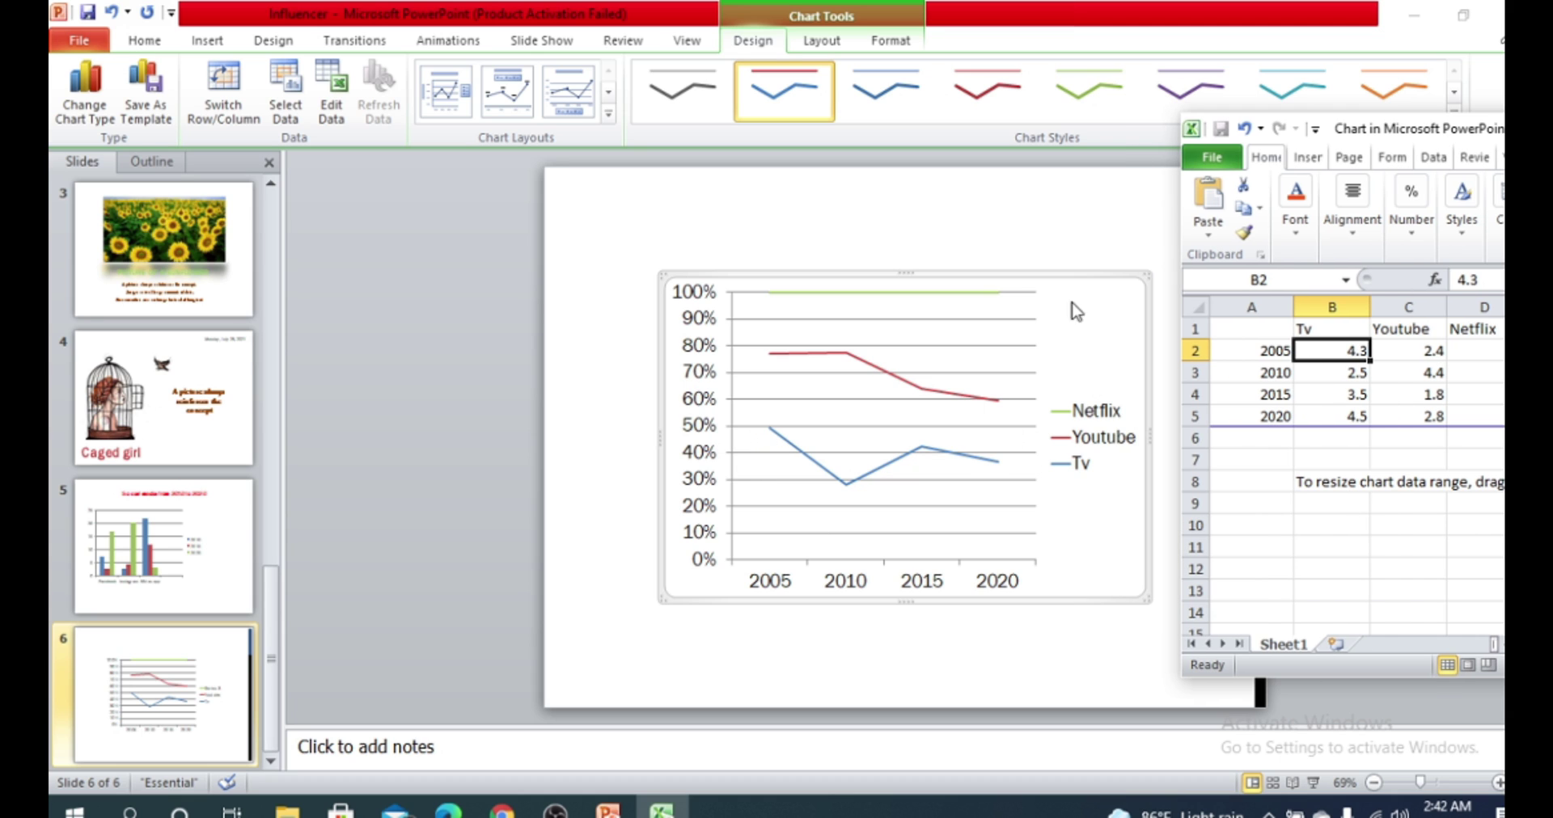
Step: Close the chart data window and give slide 6's line chart the orange chart style
drag(1442, 143, 659, 198)
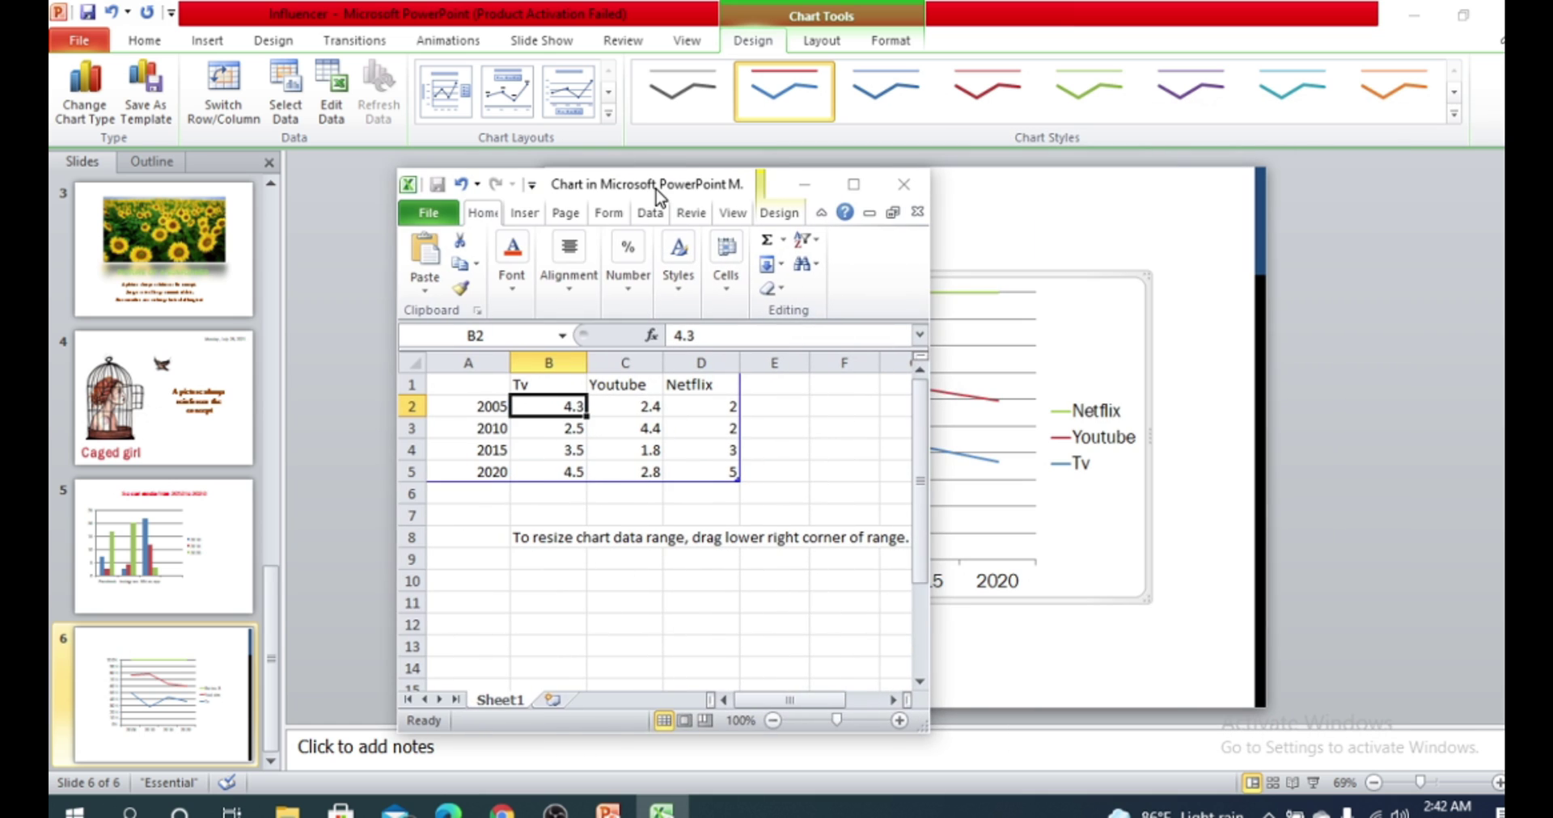
click(904, 185)
click(887, 95)
click(956, 100)
click(1056, 95)
click(1180, 97)
click(1375, 97)
click(1456, 114)
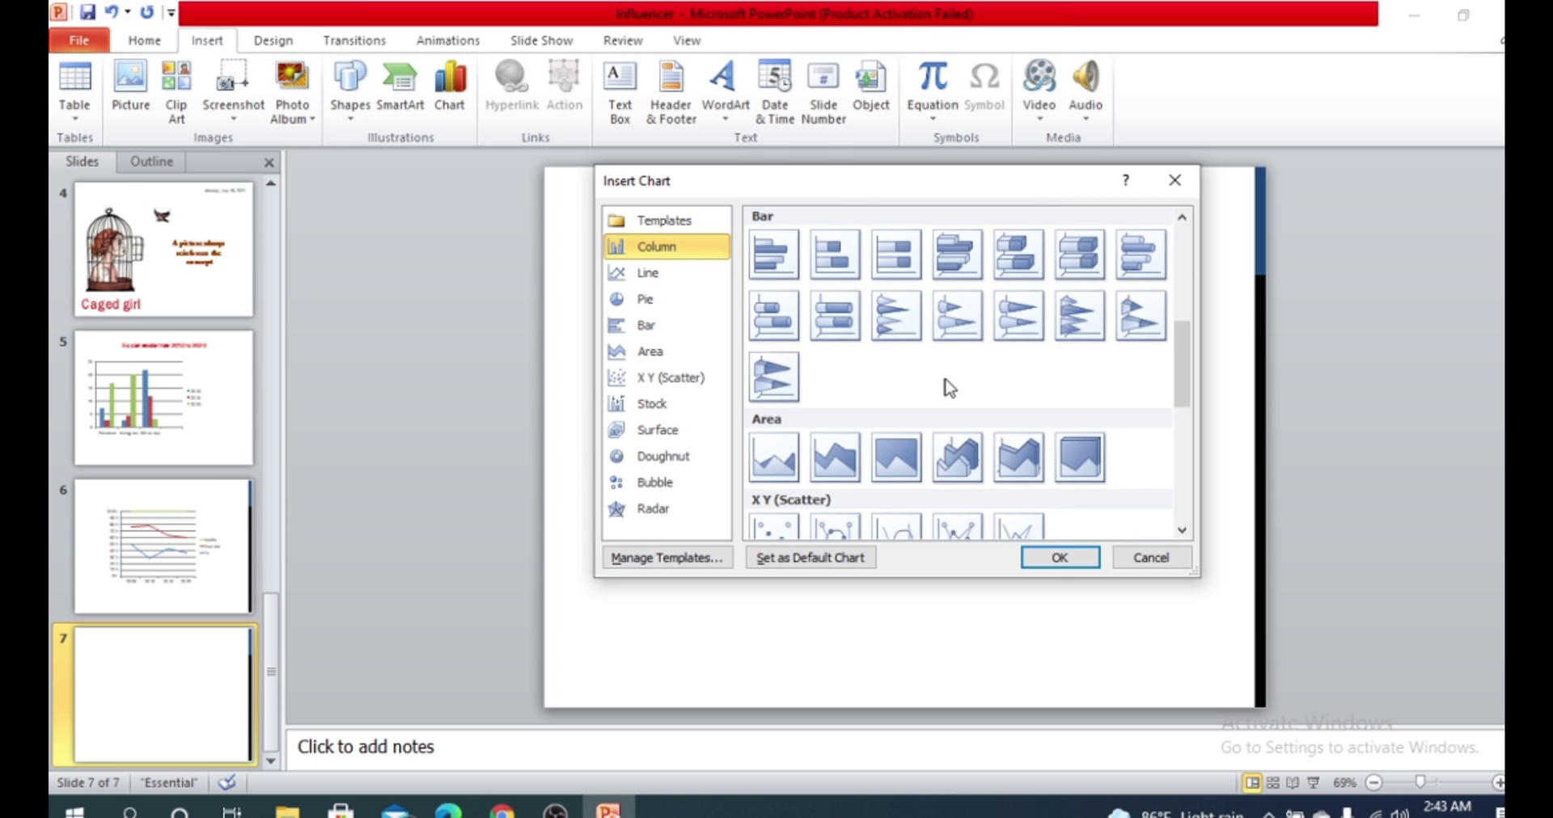
scroll(949, 388, up, 3)
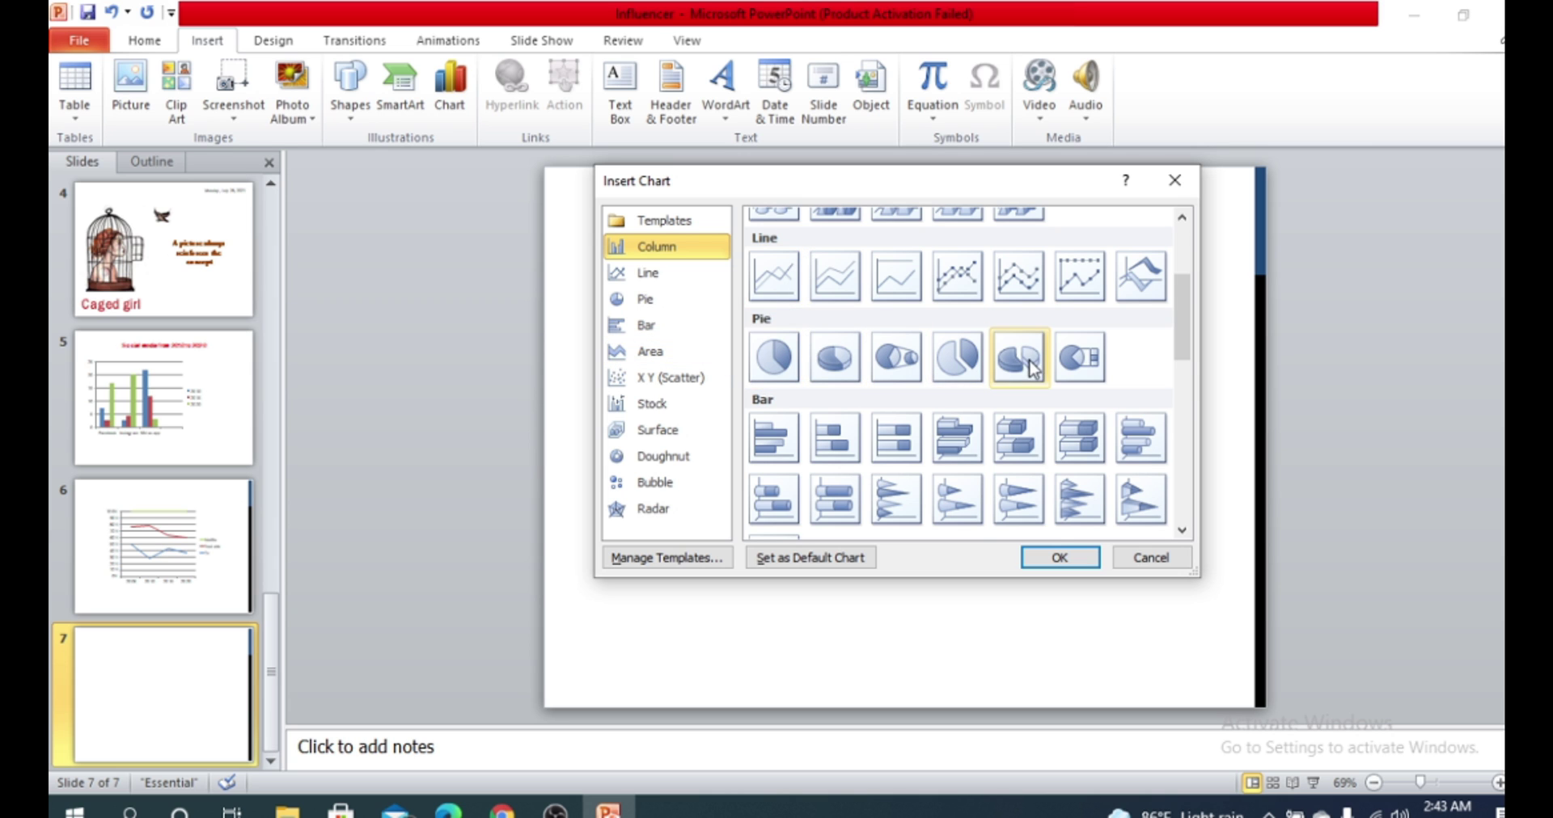
Step: Insert a 3-D Pie chart on slide 7 from the Insert Chart gallery
scroll(1043, 372, down, 3)
scroll(897, 428, down, 3)
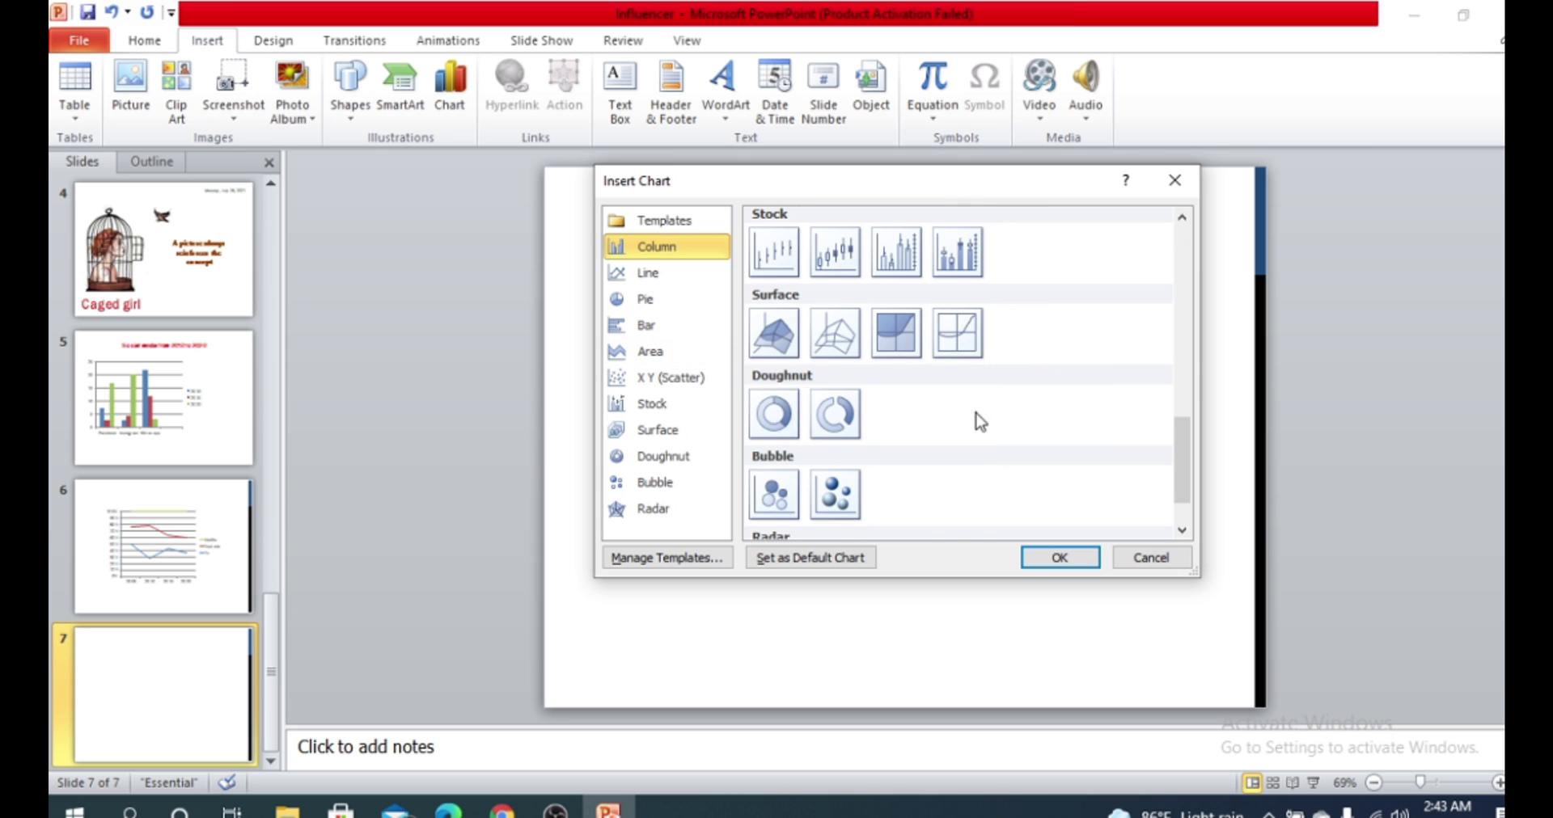
scroll(946, 419, up, 6)
scroll(938, 400, down, 6)
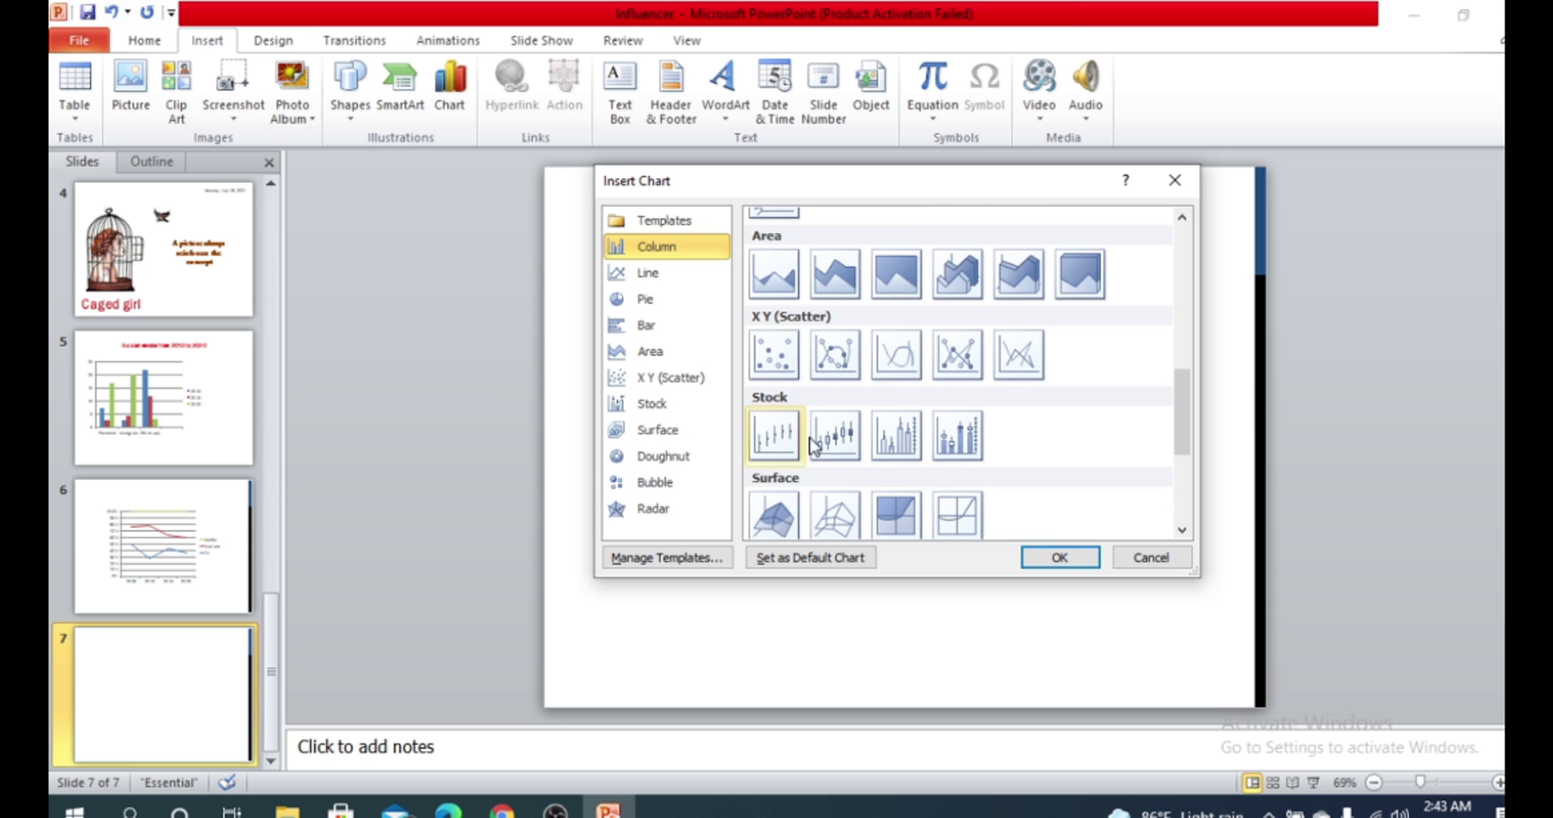
scroll(995, 353, up, 5)
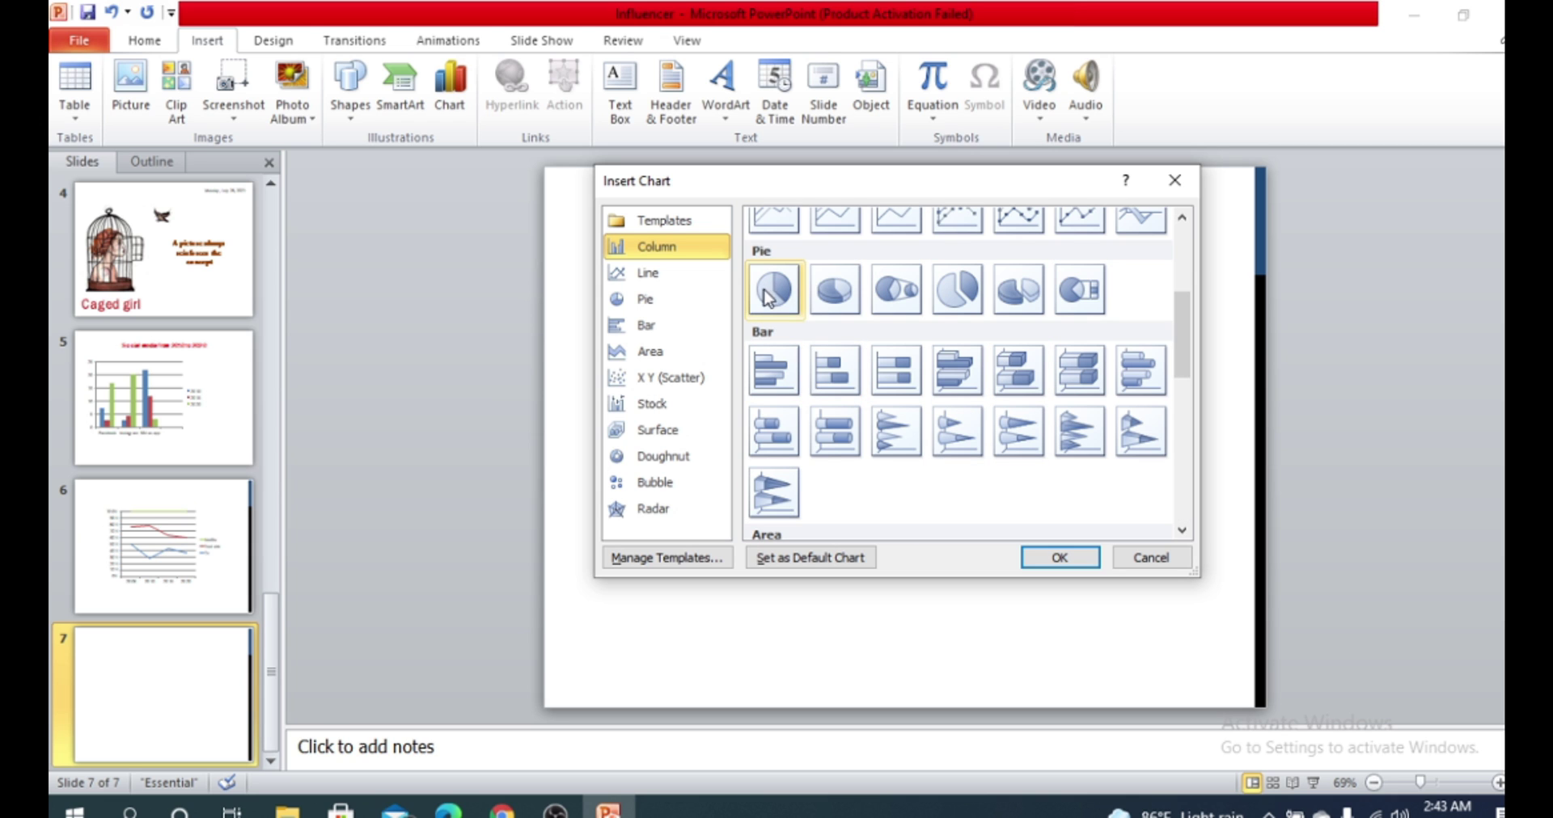
click(834, 288)
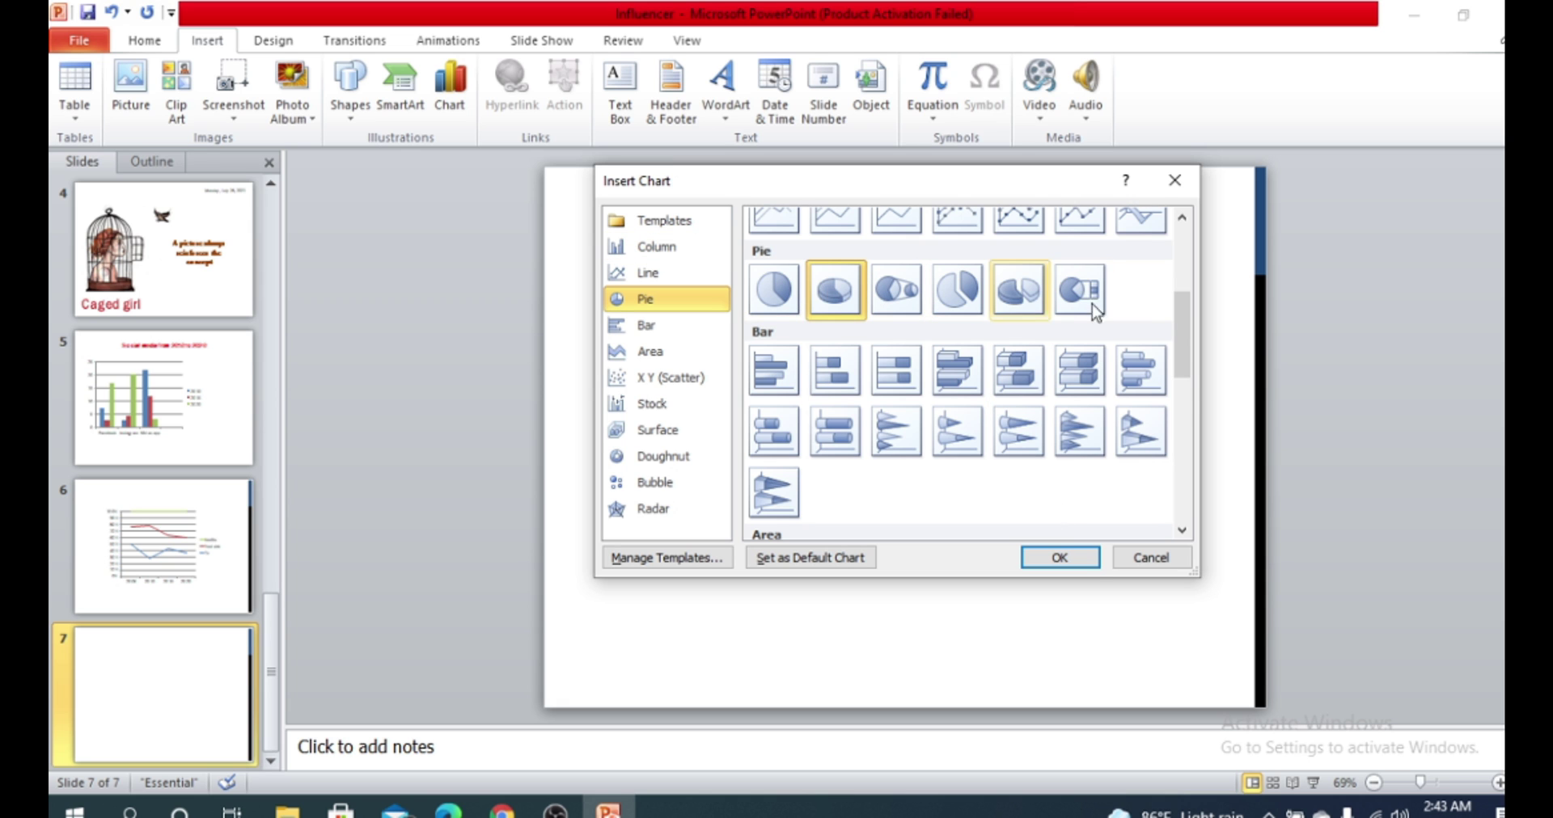
click(1061, 559)
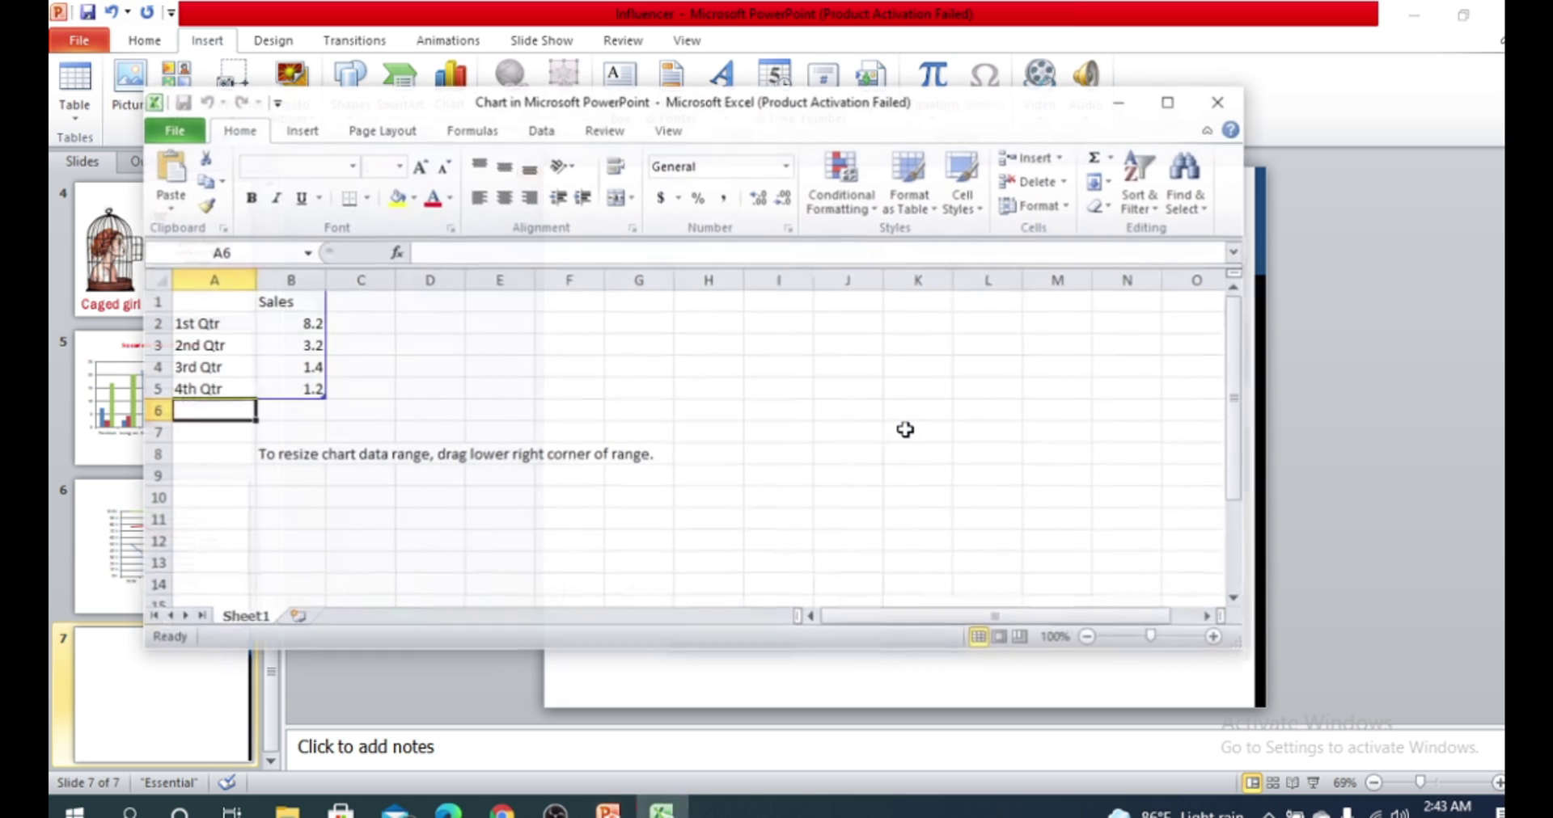
Step: Narrow the Excel data window and move it right so the 3-D Sales pie is visible
drag(1245, 350, 681, 350)
drag(469, 118, 1399, 114)
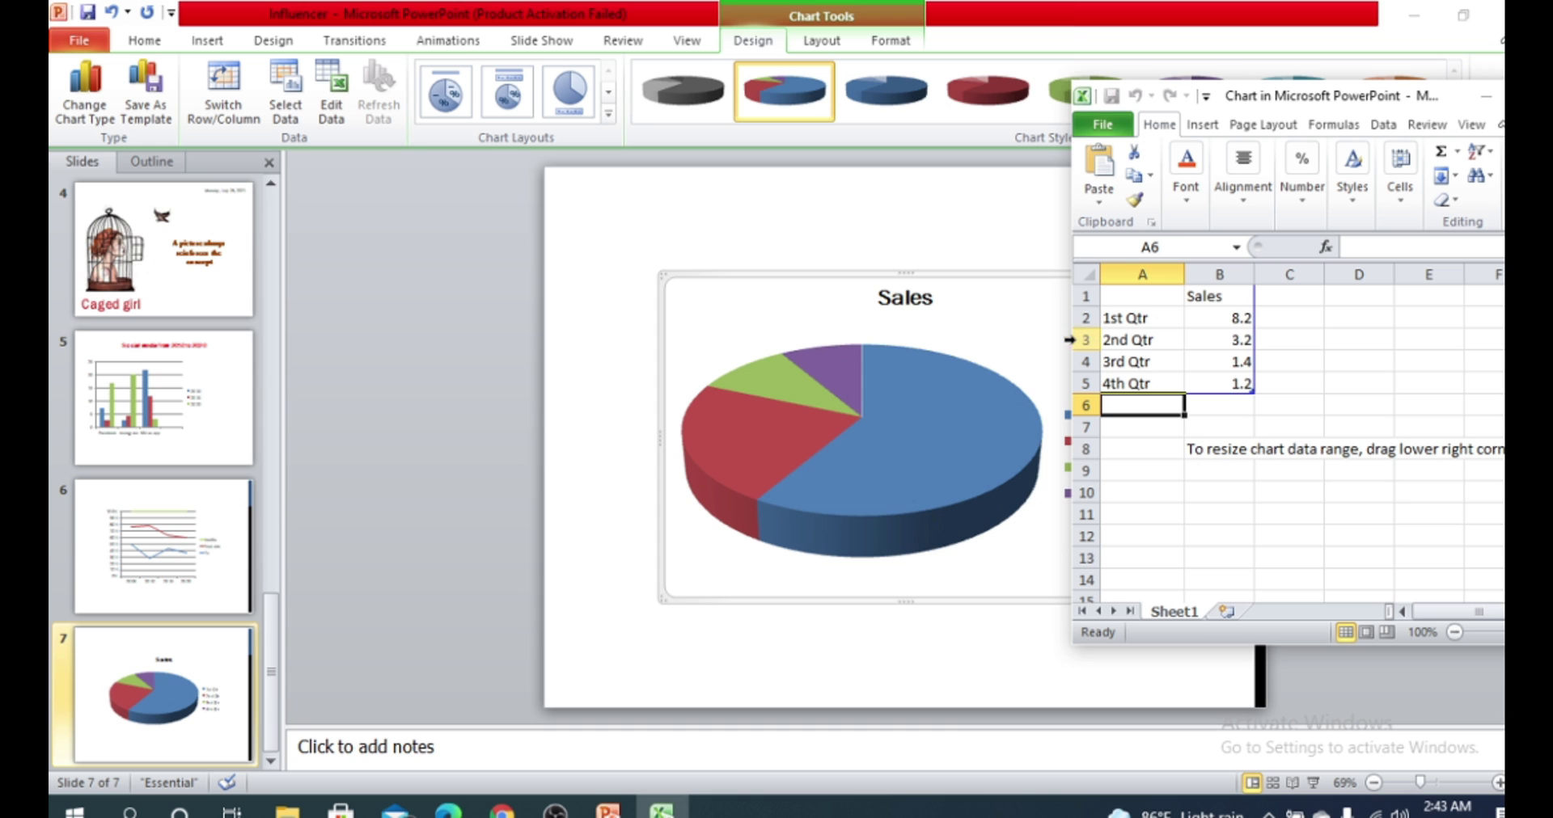
drag(1065, 321, 1133, 320)
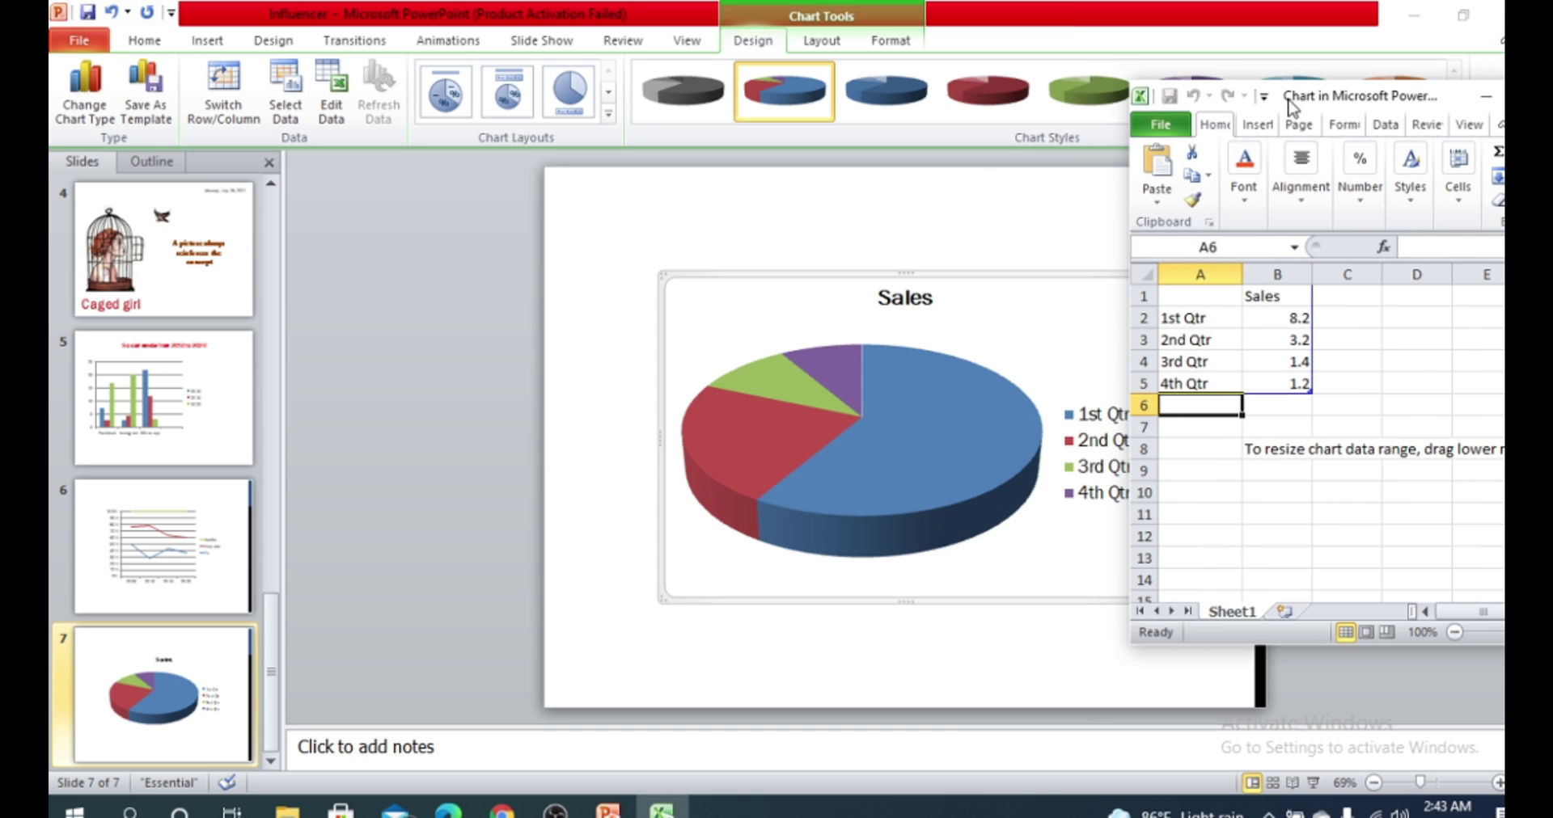
mouse_move(1426, 106)
mouse_down()
mouse_move(1387, 105)
mouse_move(1442, 106)
mouse_up()
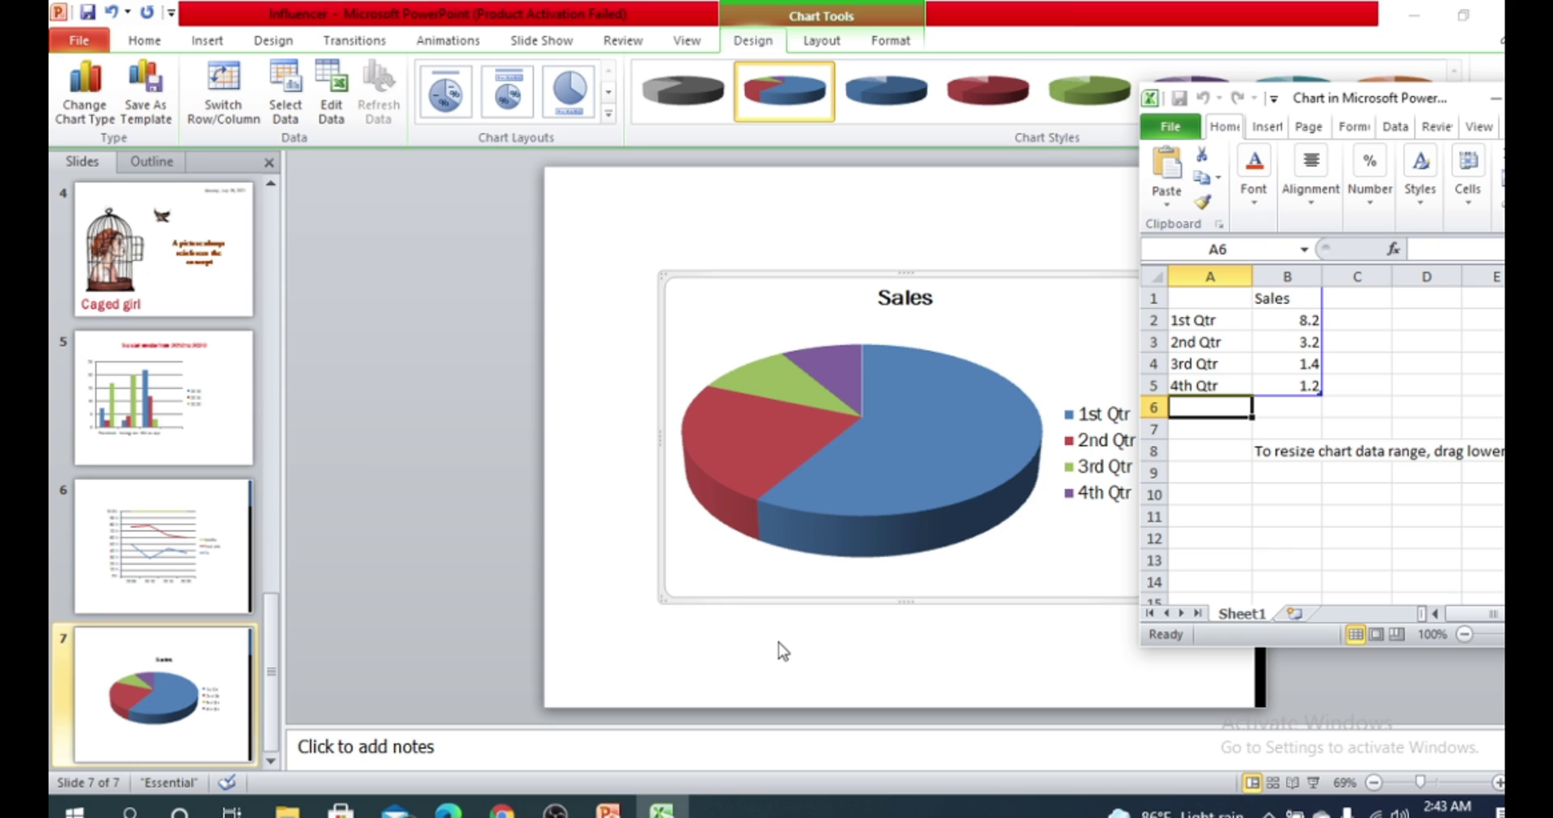
Step: Check the 1st–4th Qtr labels in cells A2 to A5
double_click(1205, 364)
double_click(1205, 385)
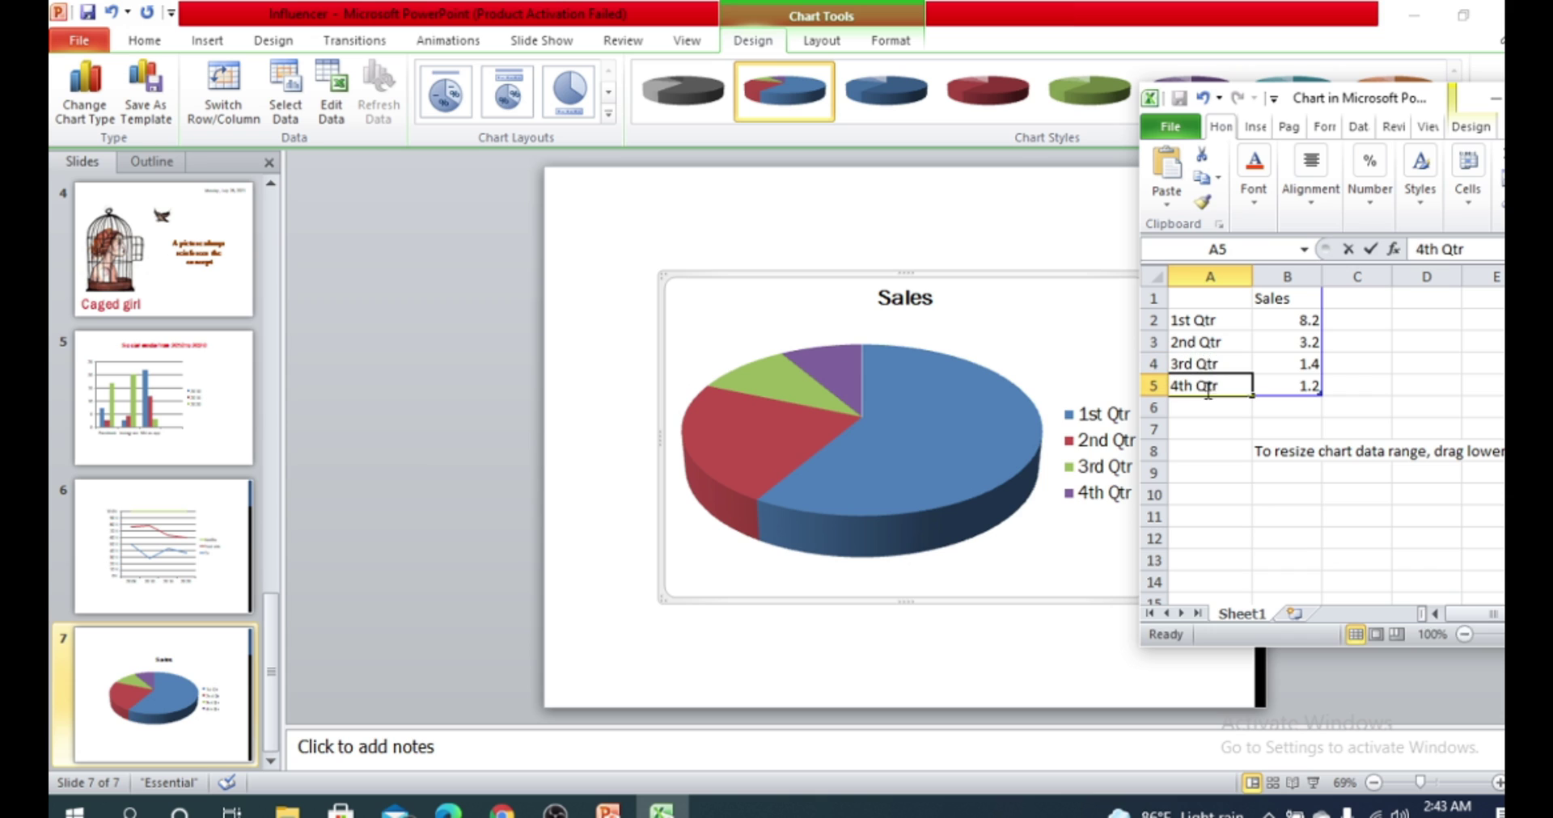
double_click(1205, 318)
double_click(1204, 342)
double_click(1207, 364)
click(1210, 387)
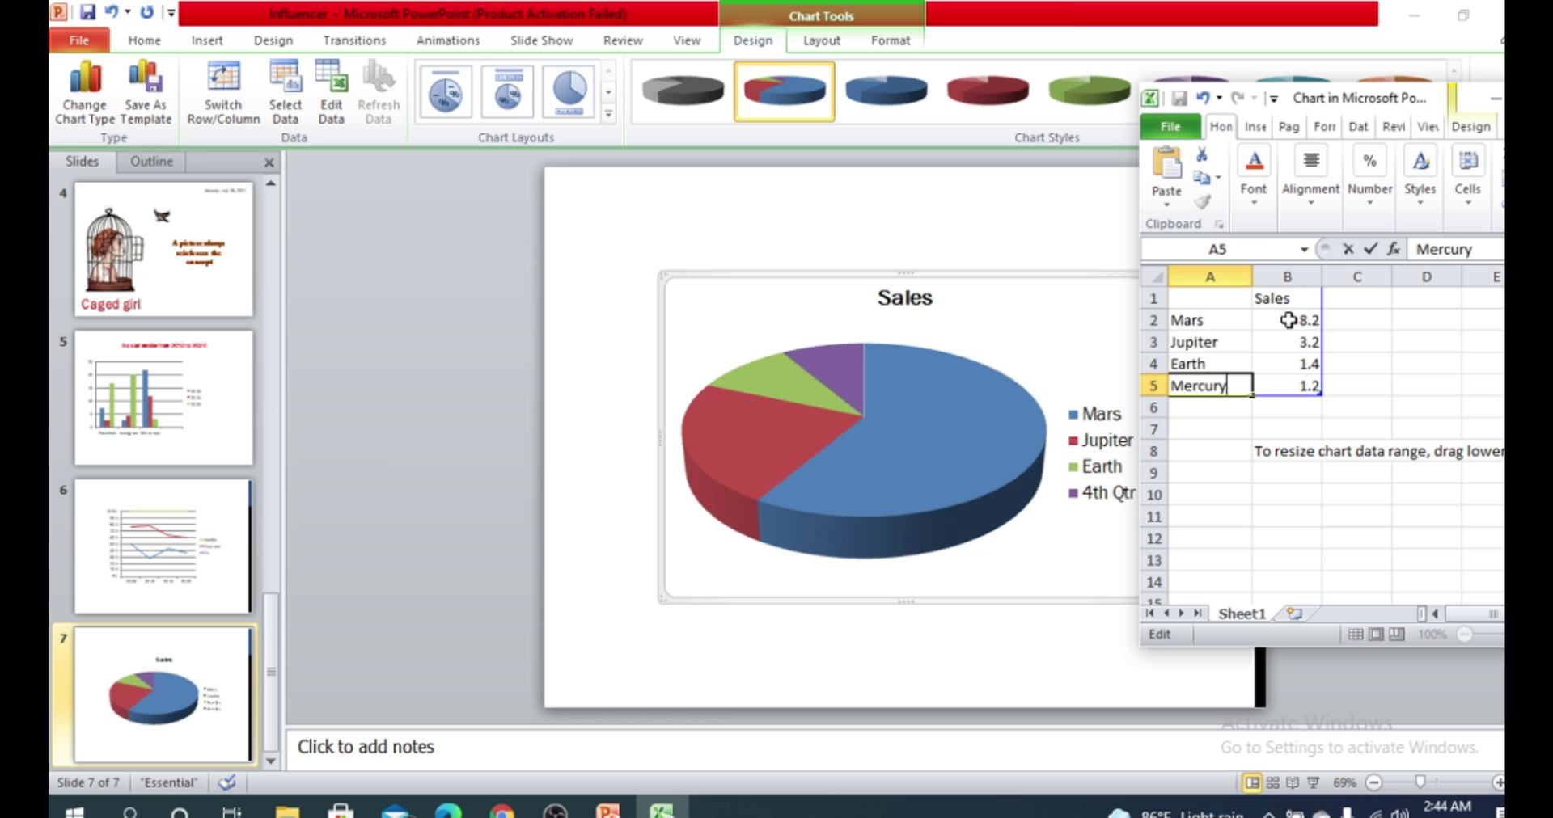
Step: Inspect the Sales values in B2 to B5, including 8.2 and 3.2
click(1294, 320)
click(1299, 343)
click(1299, 365)
click(1299, 387)
click(1299, 321)
click(1299, 343)
click(1301, 368)
click(1299, 387)
click(1307, 322)
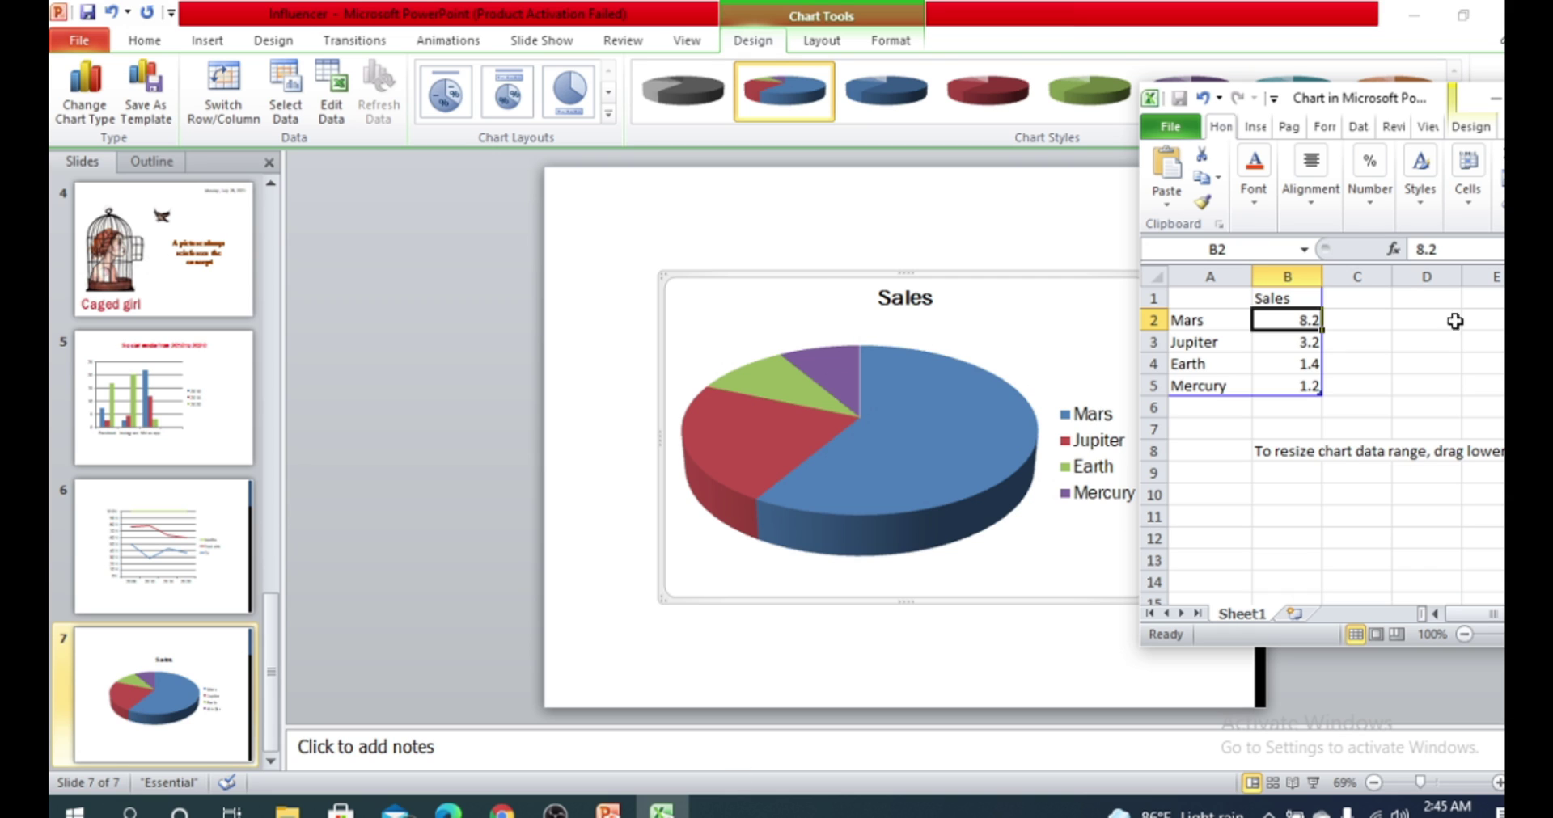
Step: Select the Sales values B2:B5 and edit the Sales header in B1
drag(1302, 321, 1302, 386)
click(1302, 298)
double_click(1318, 298)
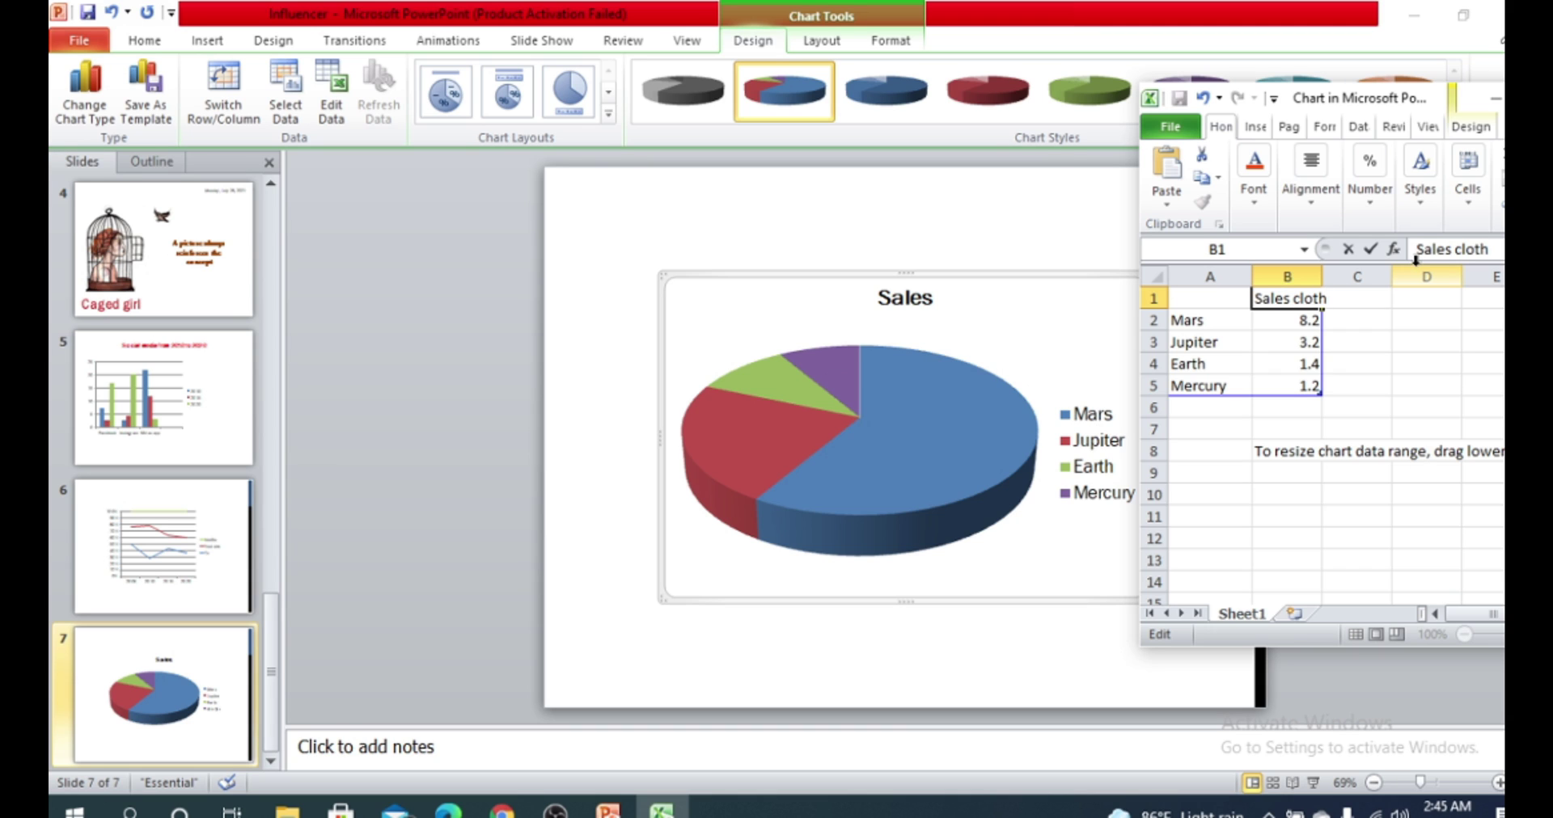
Step: Close the pie chart's data sheet and apply the multicolour chart style to the pie
click(869, 411)
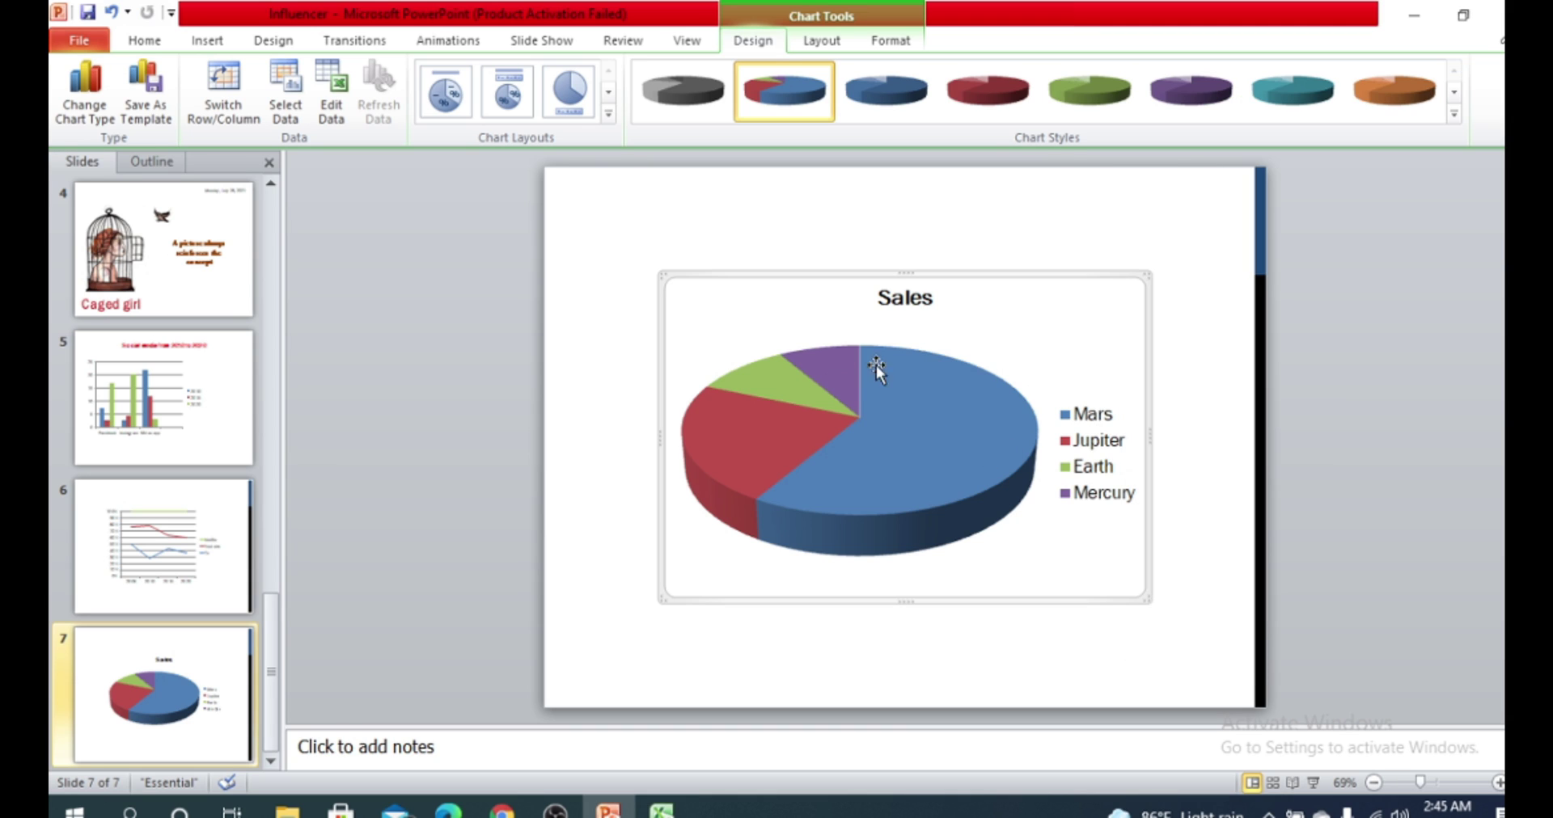
click(661, 811)
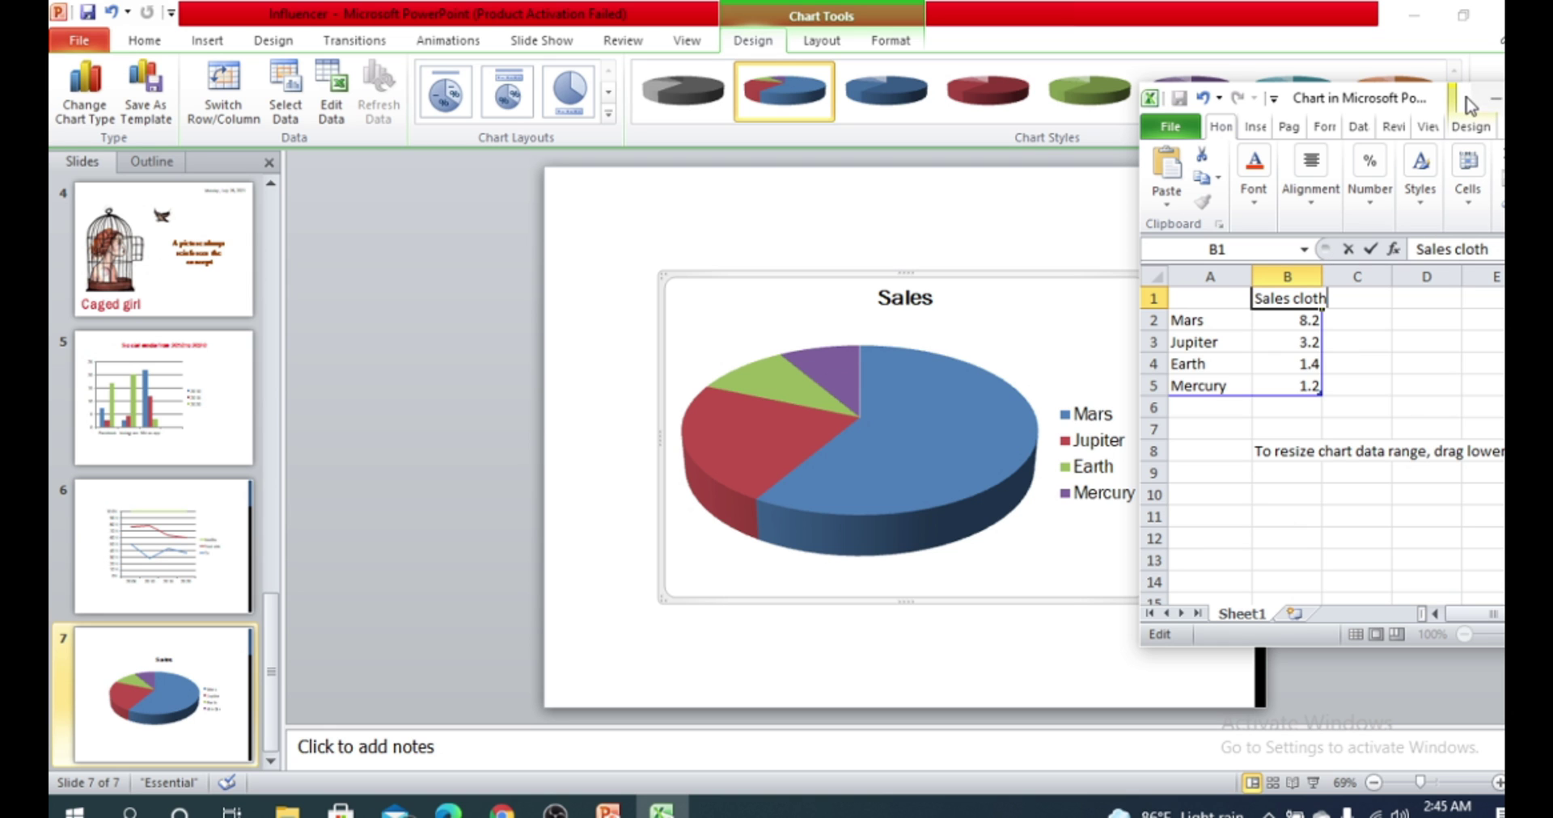
drag(1392, 99, 930, 99)
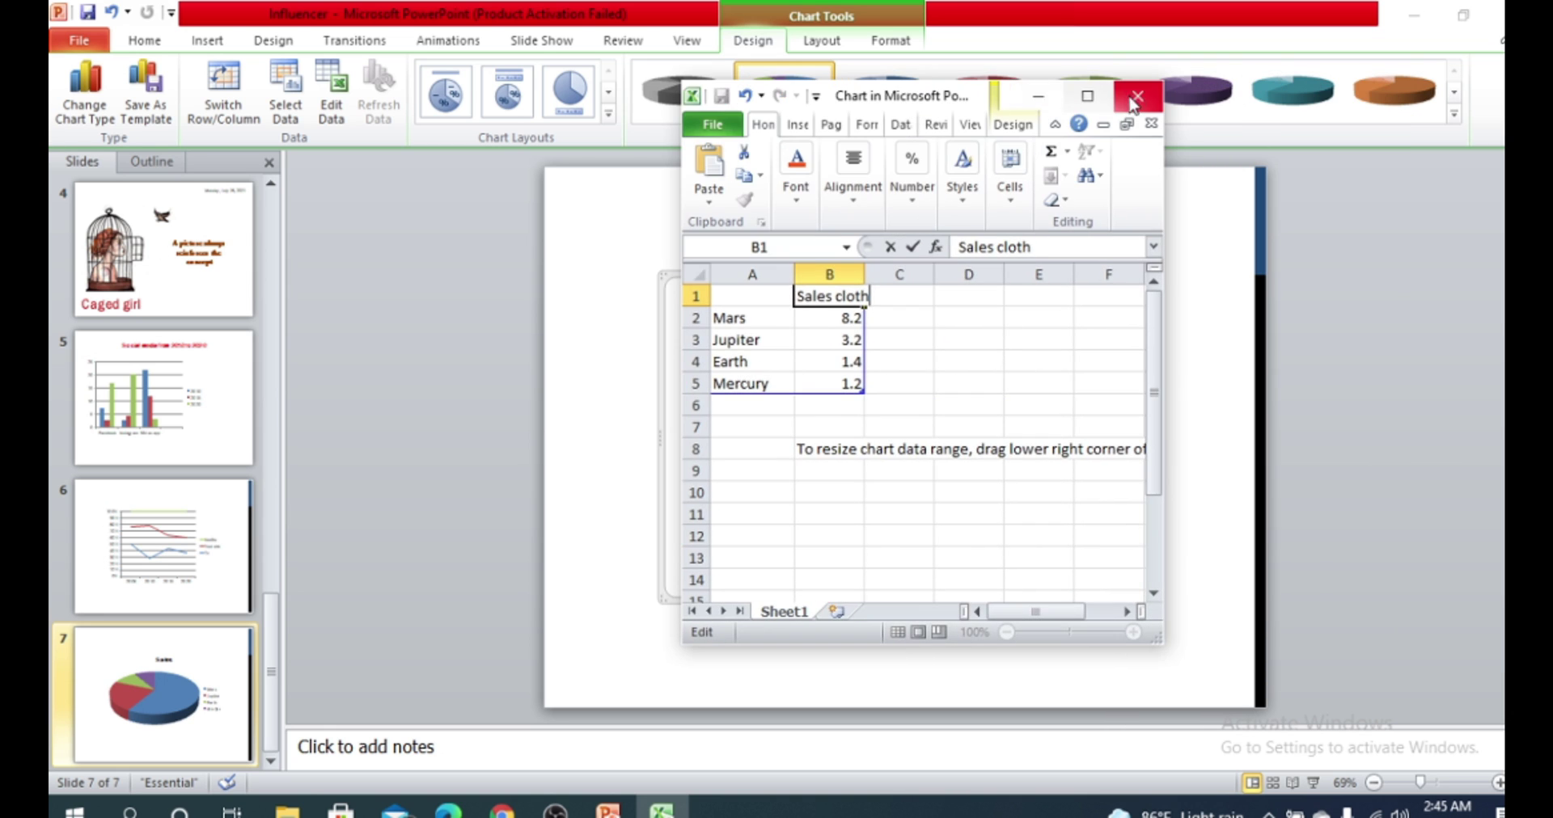
click(1142, 97)
click(1079, 93)
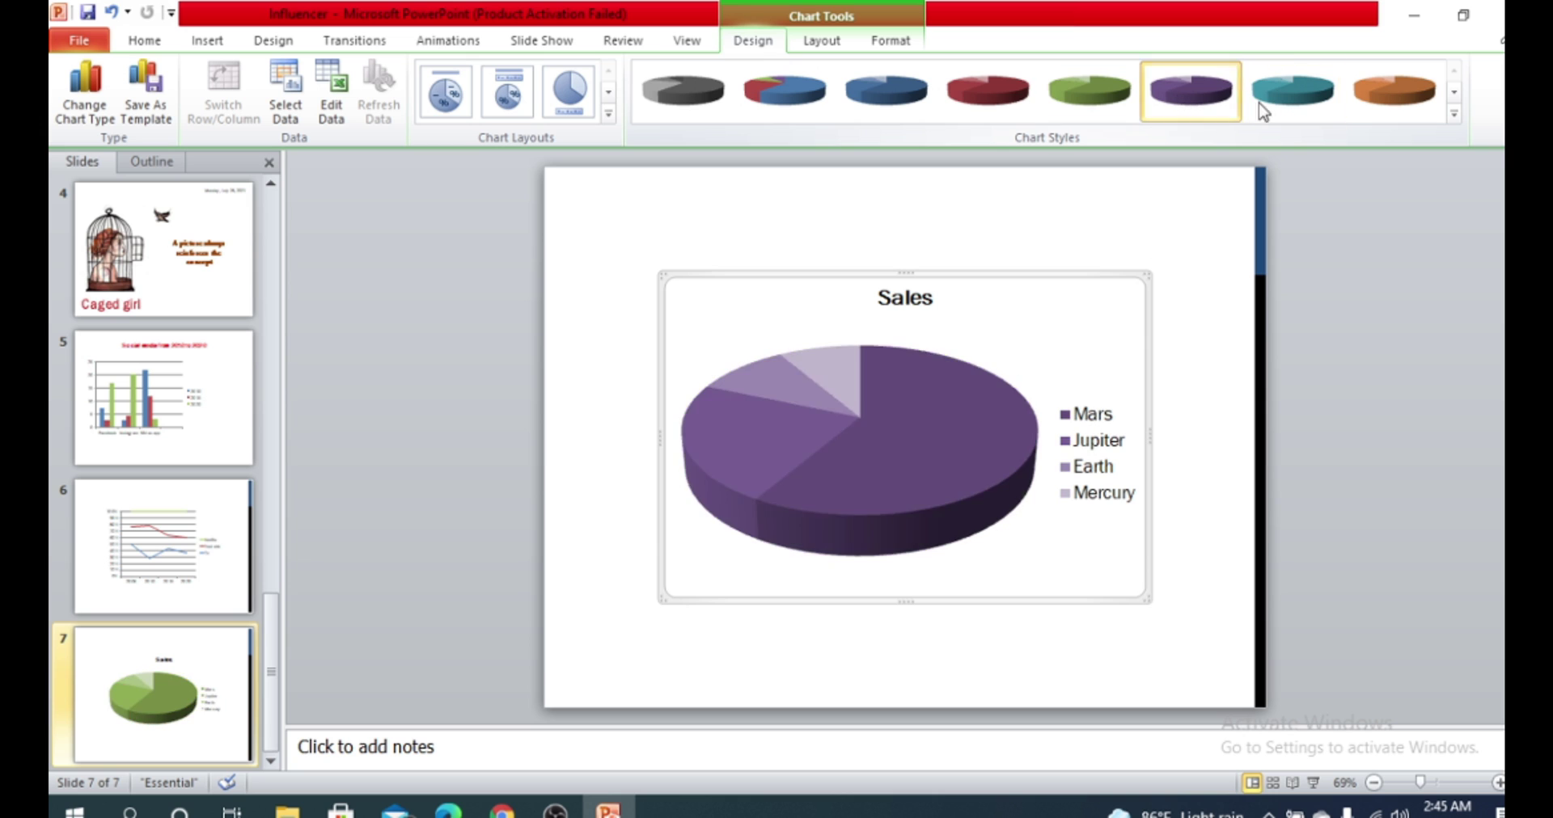
click(783, 91)
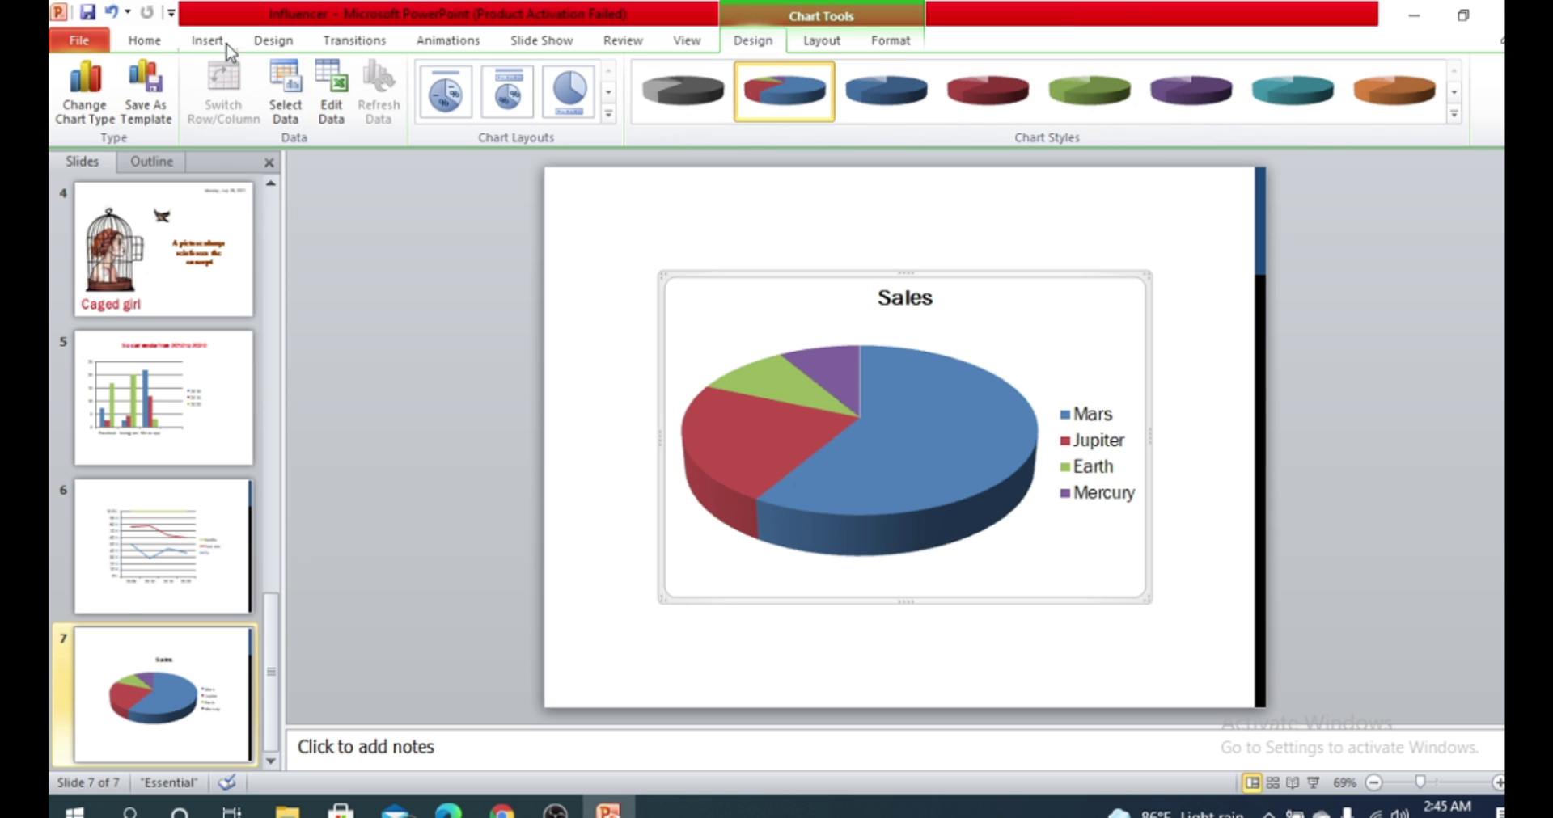
Step: Add a new slide 8 and insert a Doughnut chart on it
right_click(182, 767)
click(245, 729)
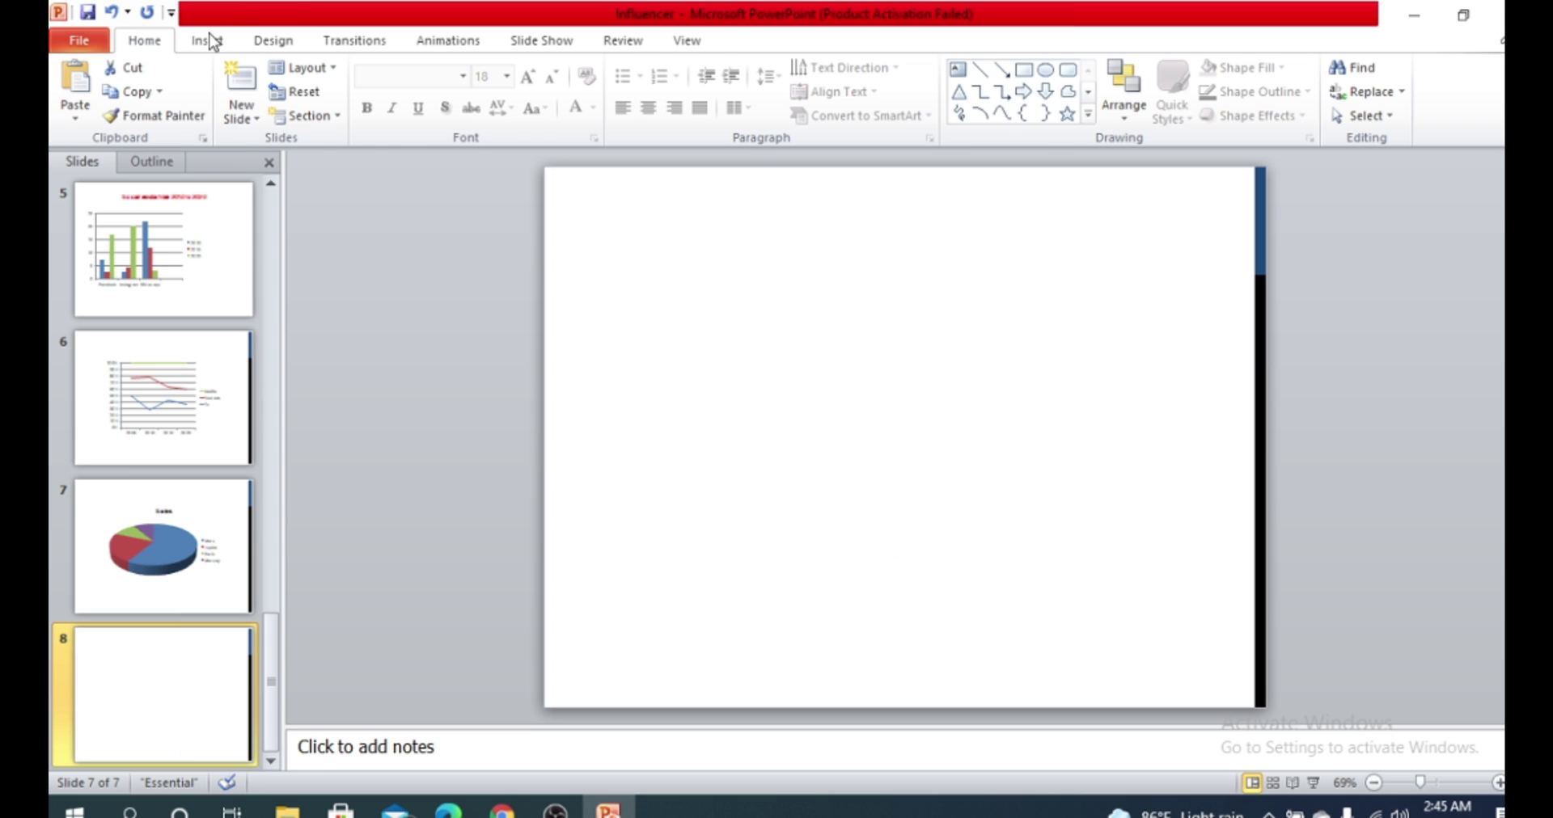
click(219, 48)
click(450, 87)
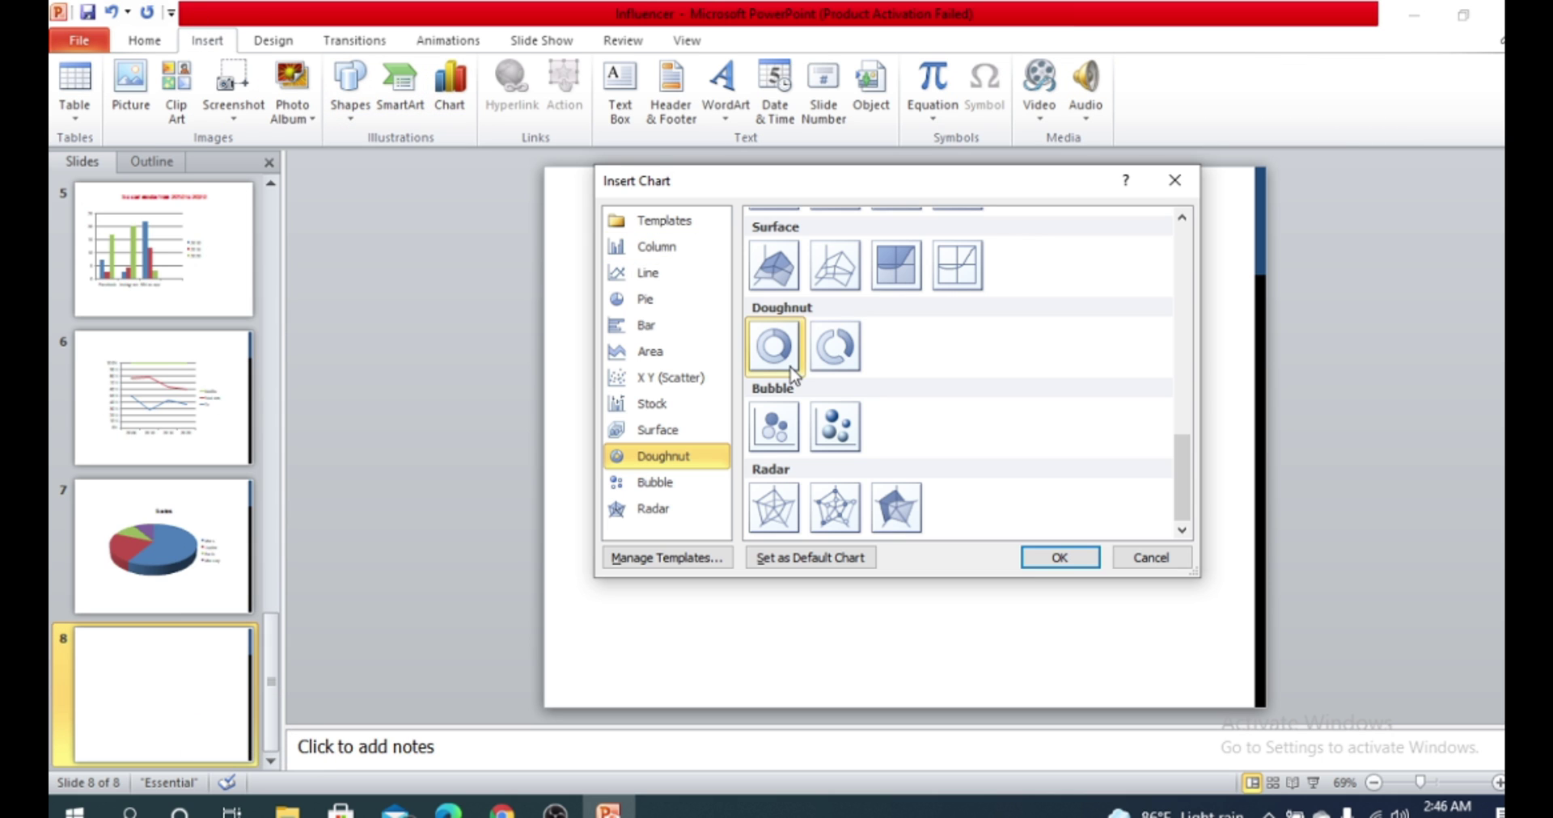
click(1061, 558)
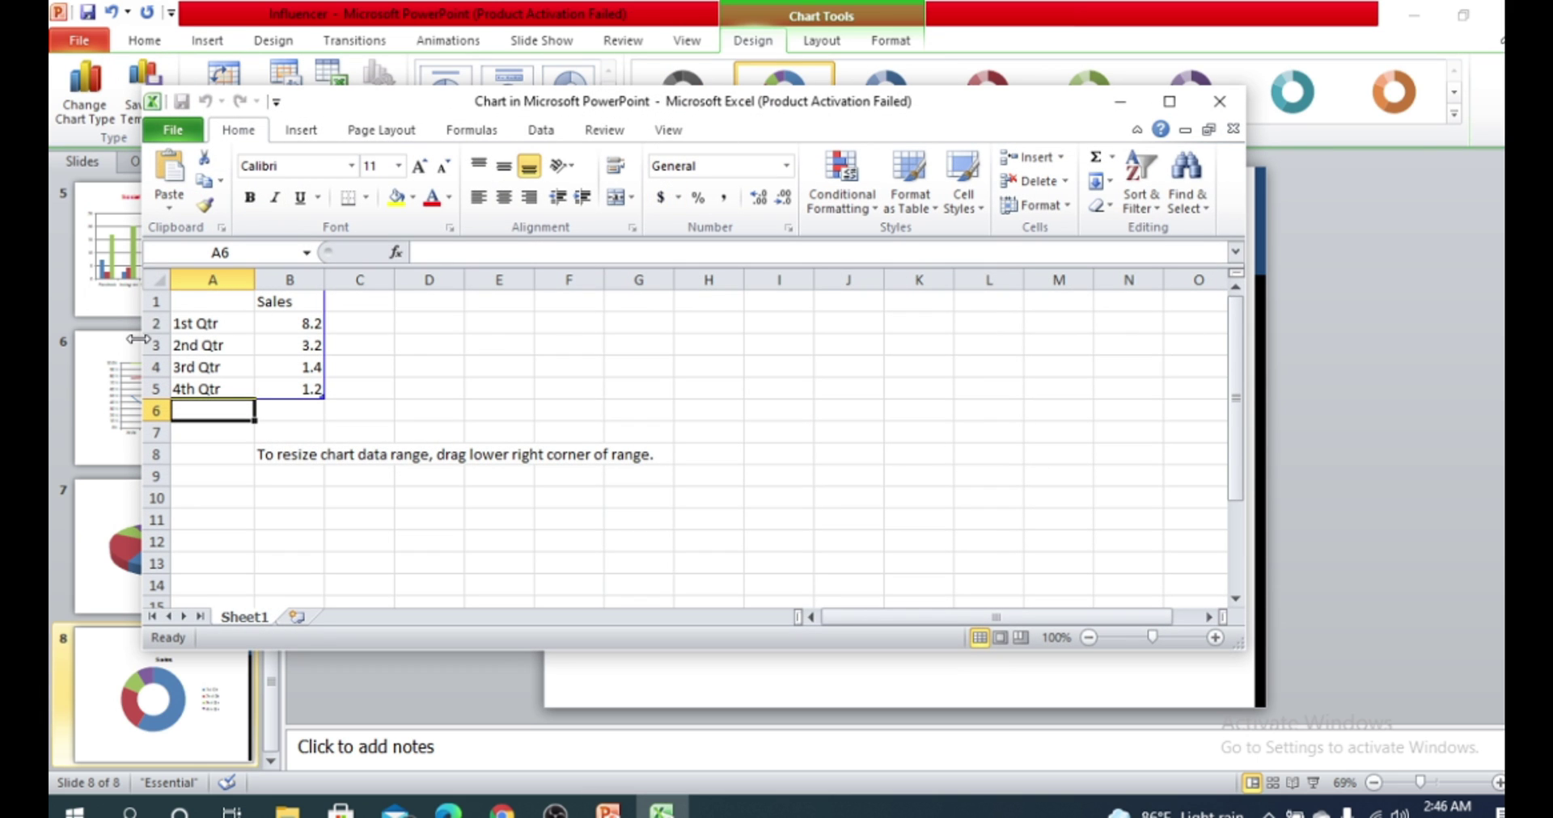
Step: Shrink the data sheet aside and check the 1st–4th Qtr labels in A2–A5
drag(138, 339, 827, 338)
drag(1017, 104, 1288, 111)
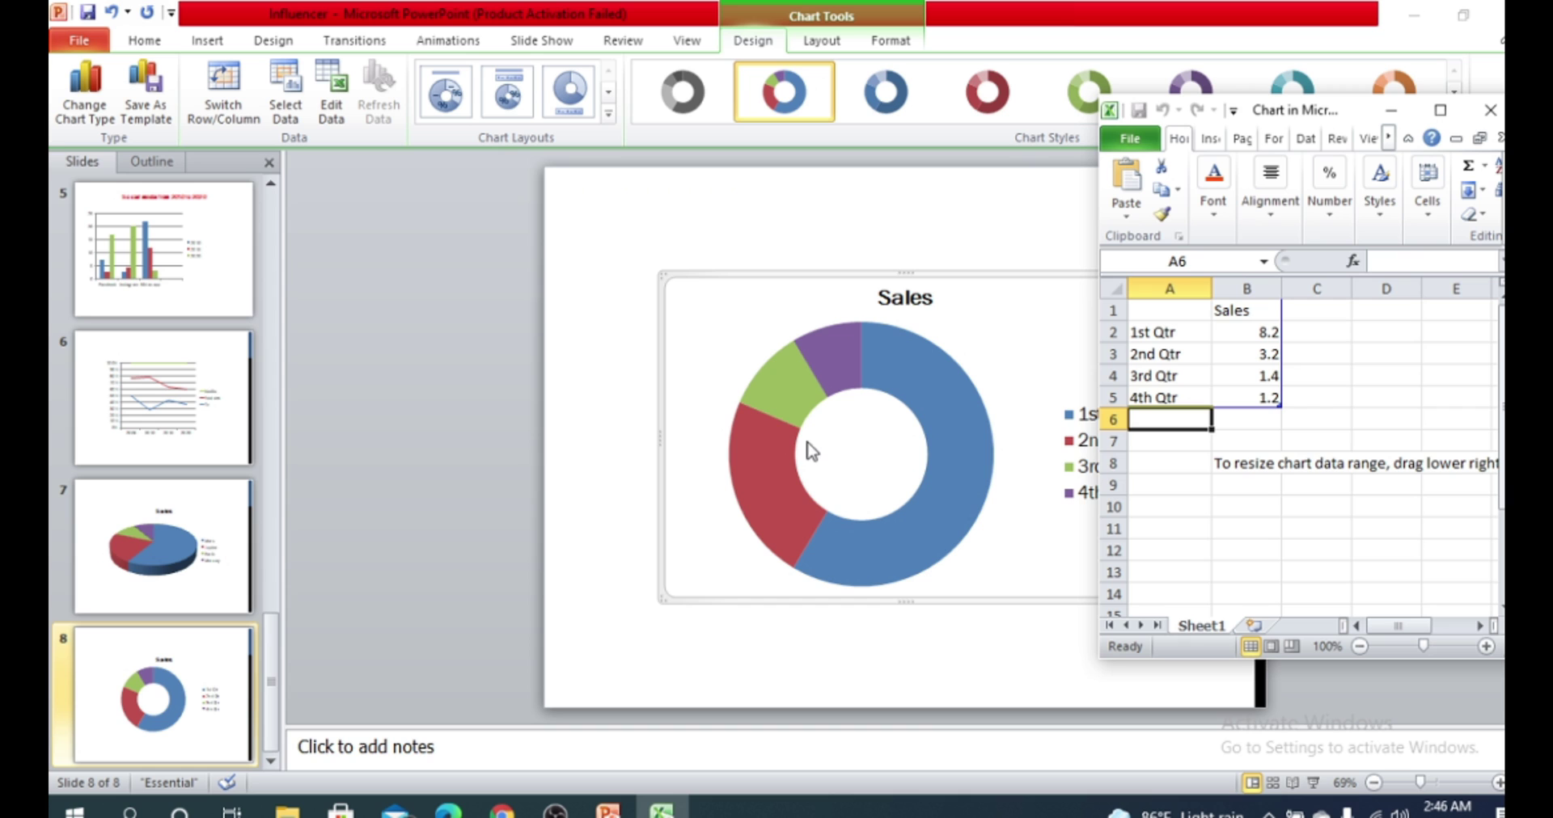
click(1157, 333)
click(1158, 351)
click(1158, 375)
click(1158, 335)
click(1158, 396)
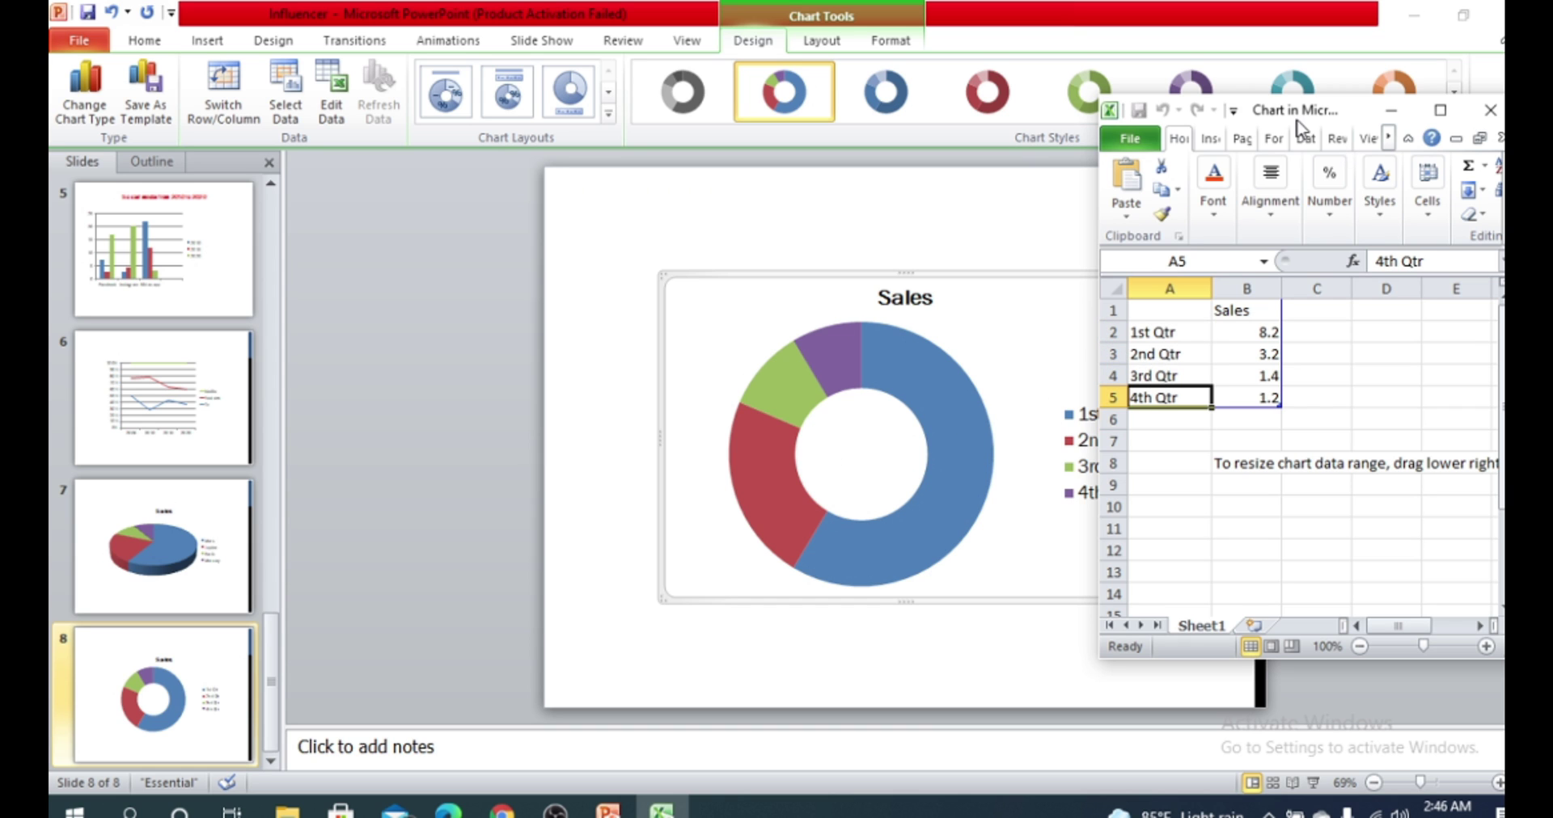
Step: Reposition the doughnut chart's data sheet and close it
drag(1296, 121, 1371, 142)
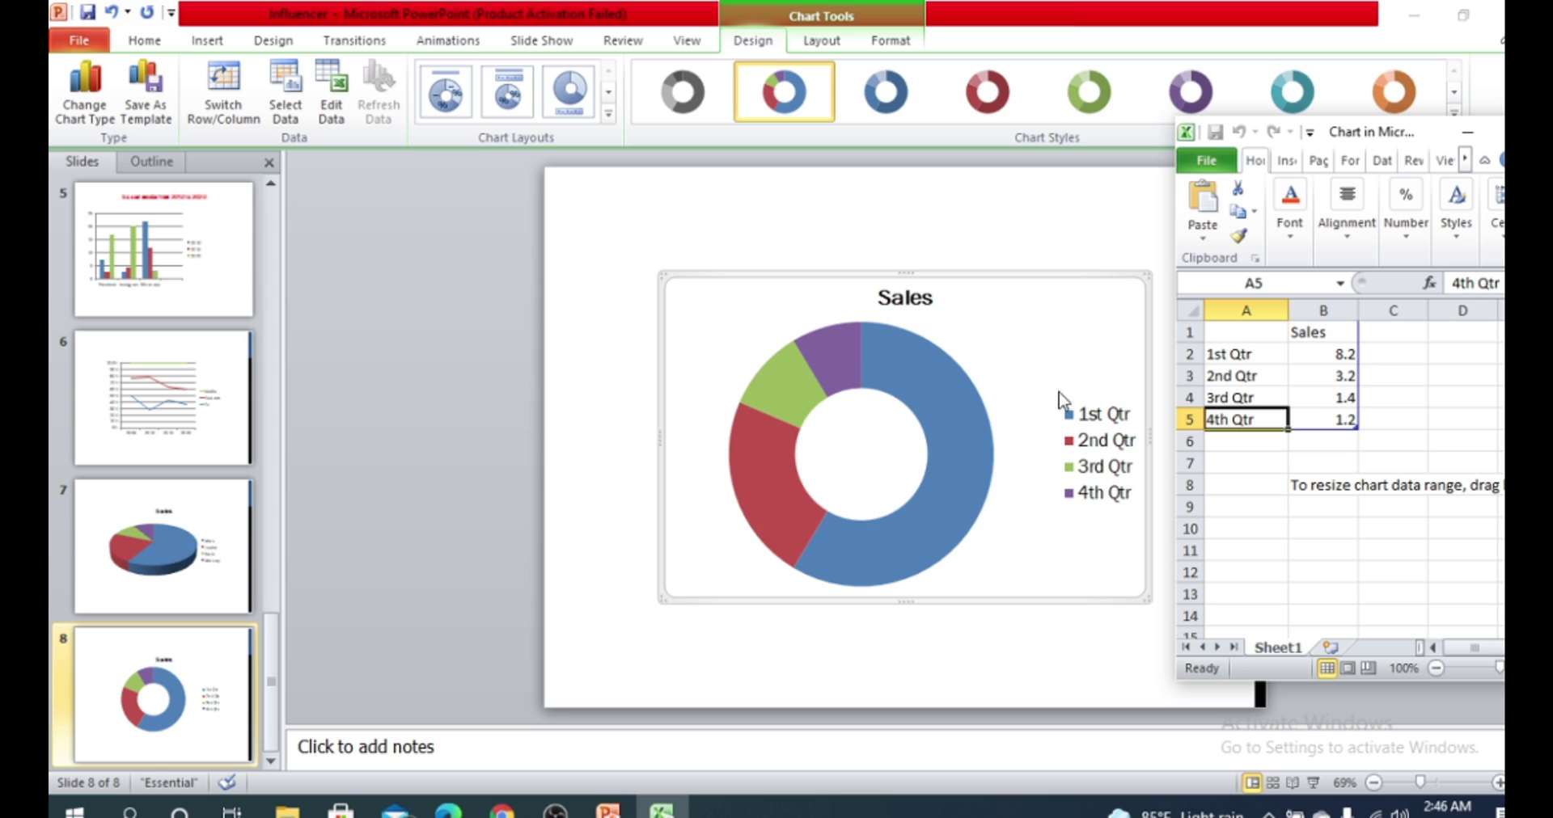
drag(1429, 138, 1011, 143)
click(1164, 144)
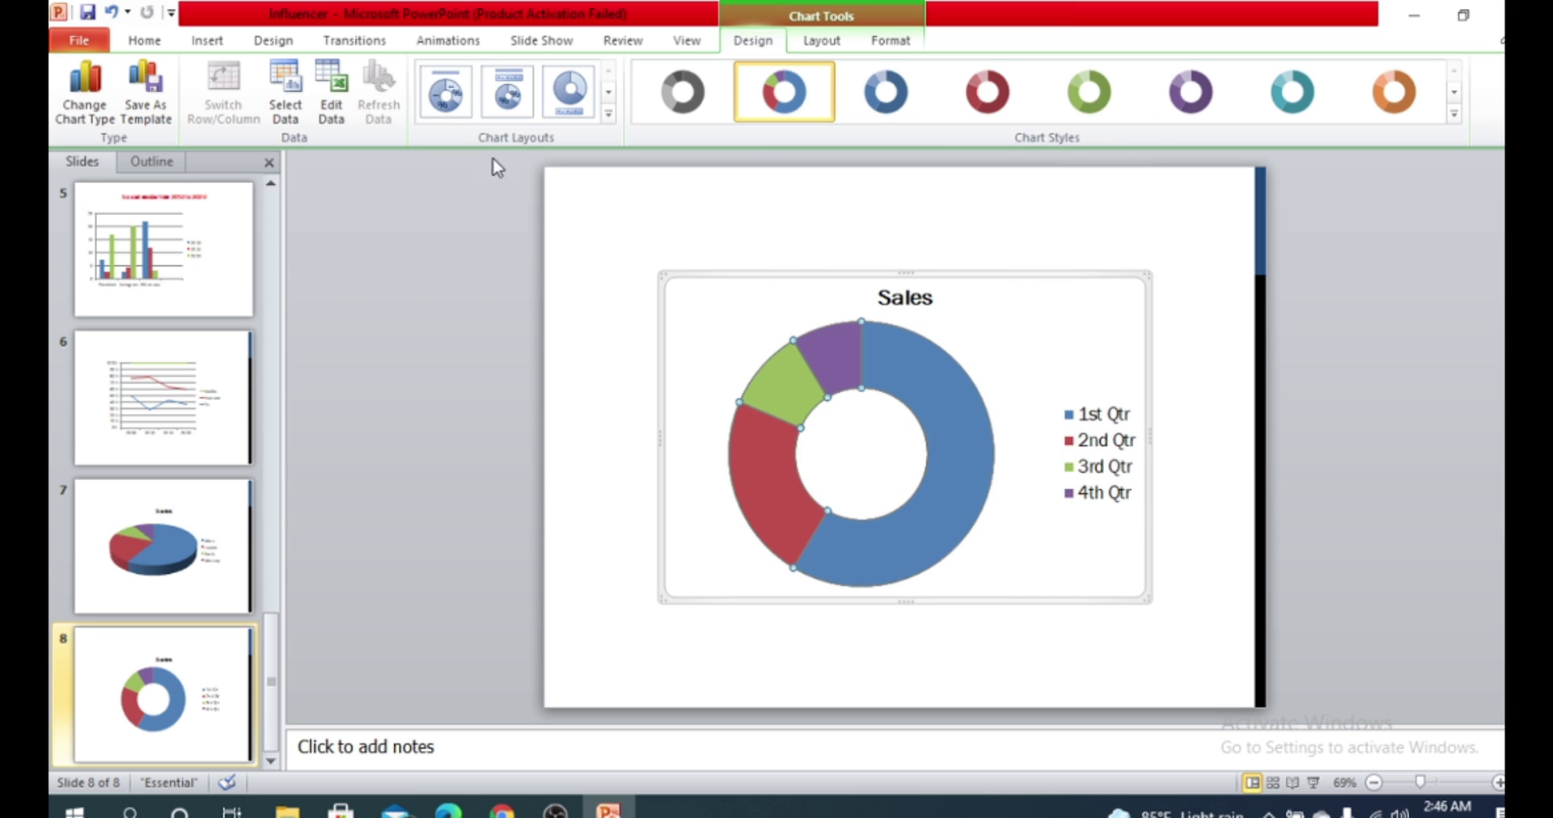
Step: Try doughnut layouts with slice labels, title with percentages, and legends under the chart
click(608, 114)
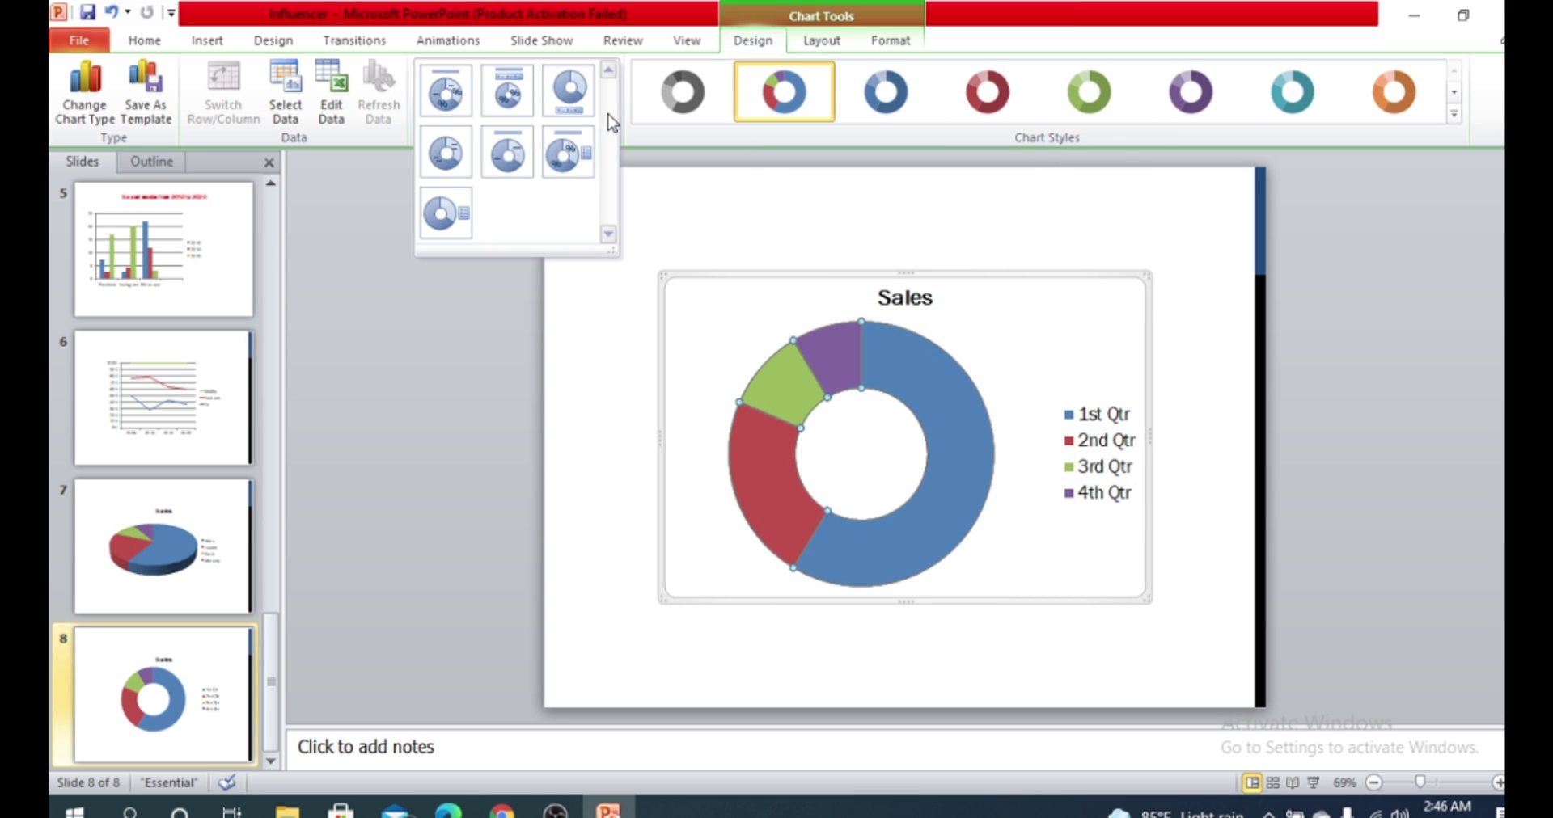
click(444, 156)
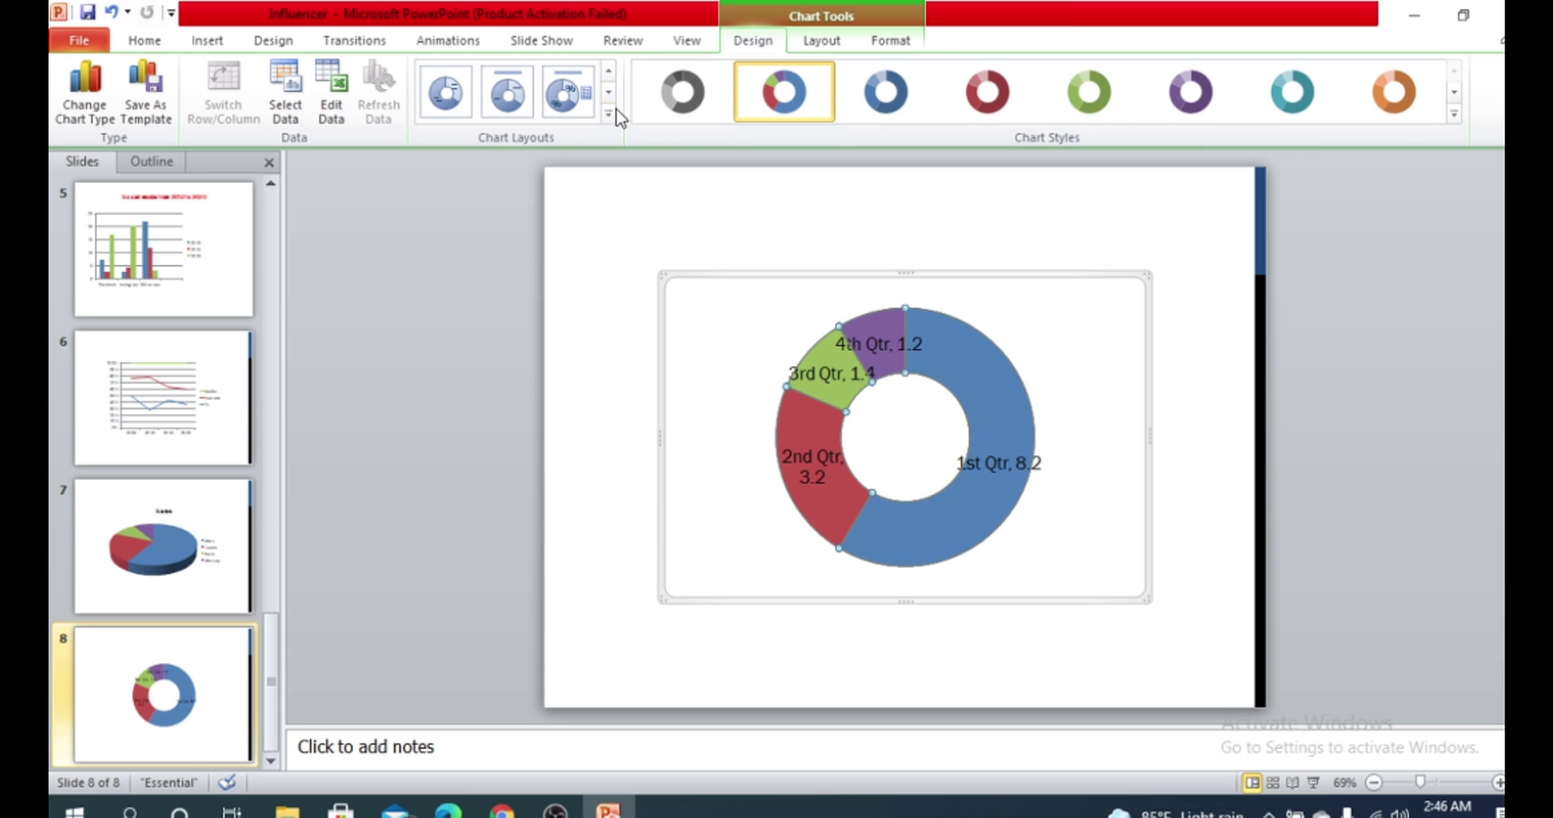
click(608, 113)
click(446, 97)
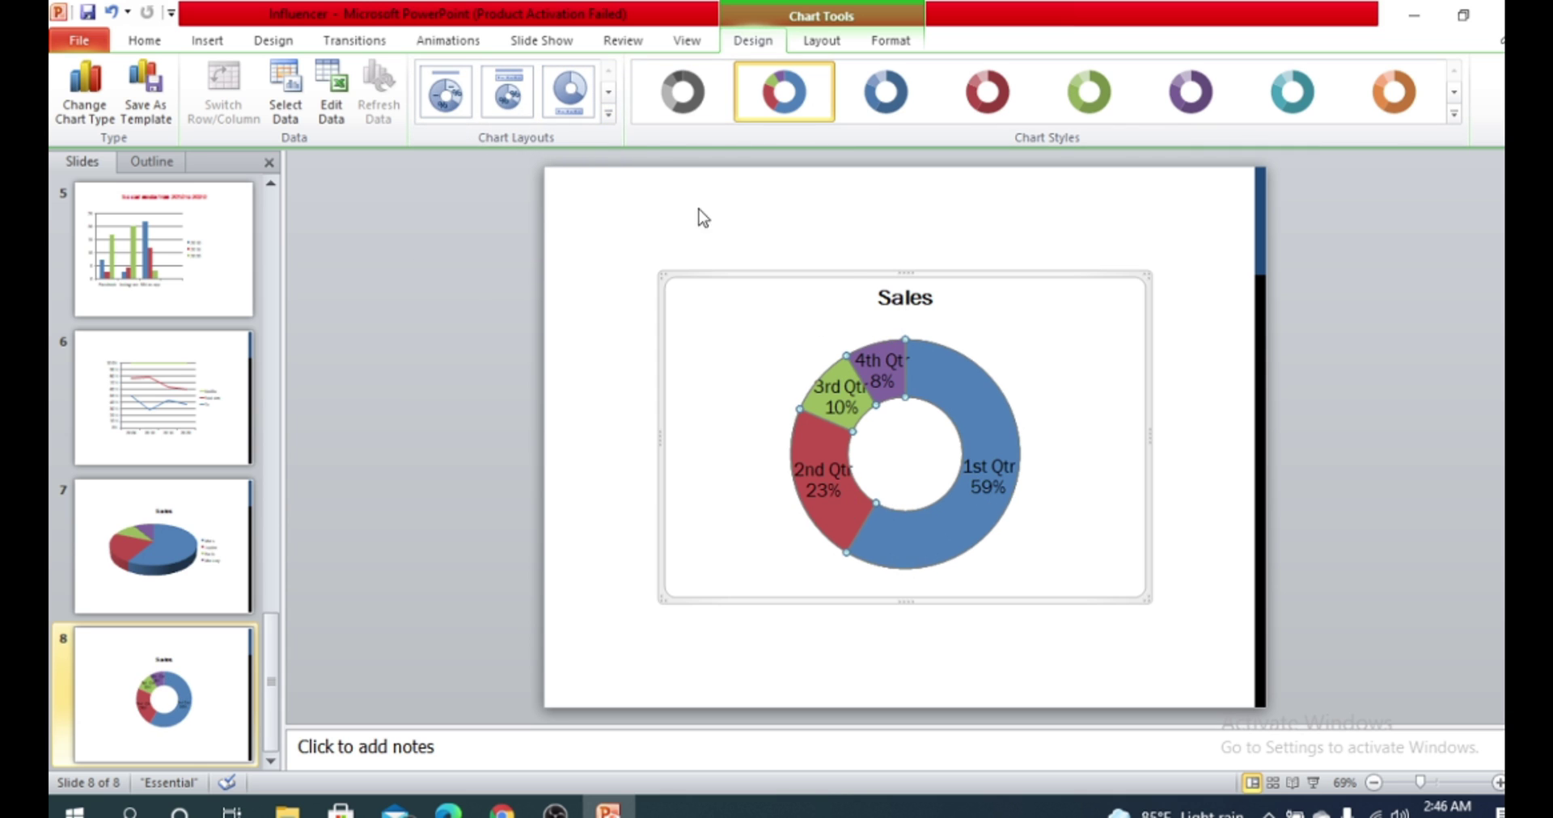
click(608, 113)
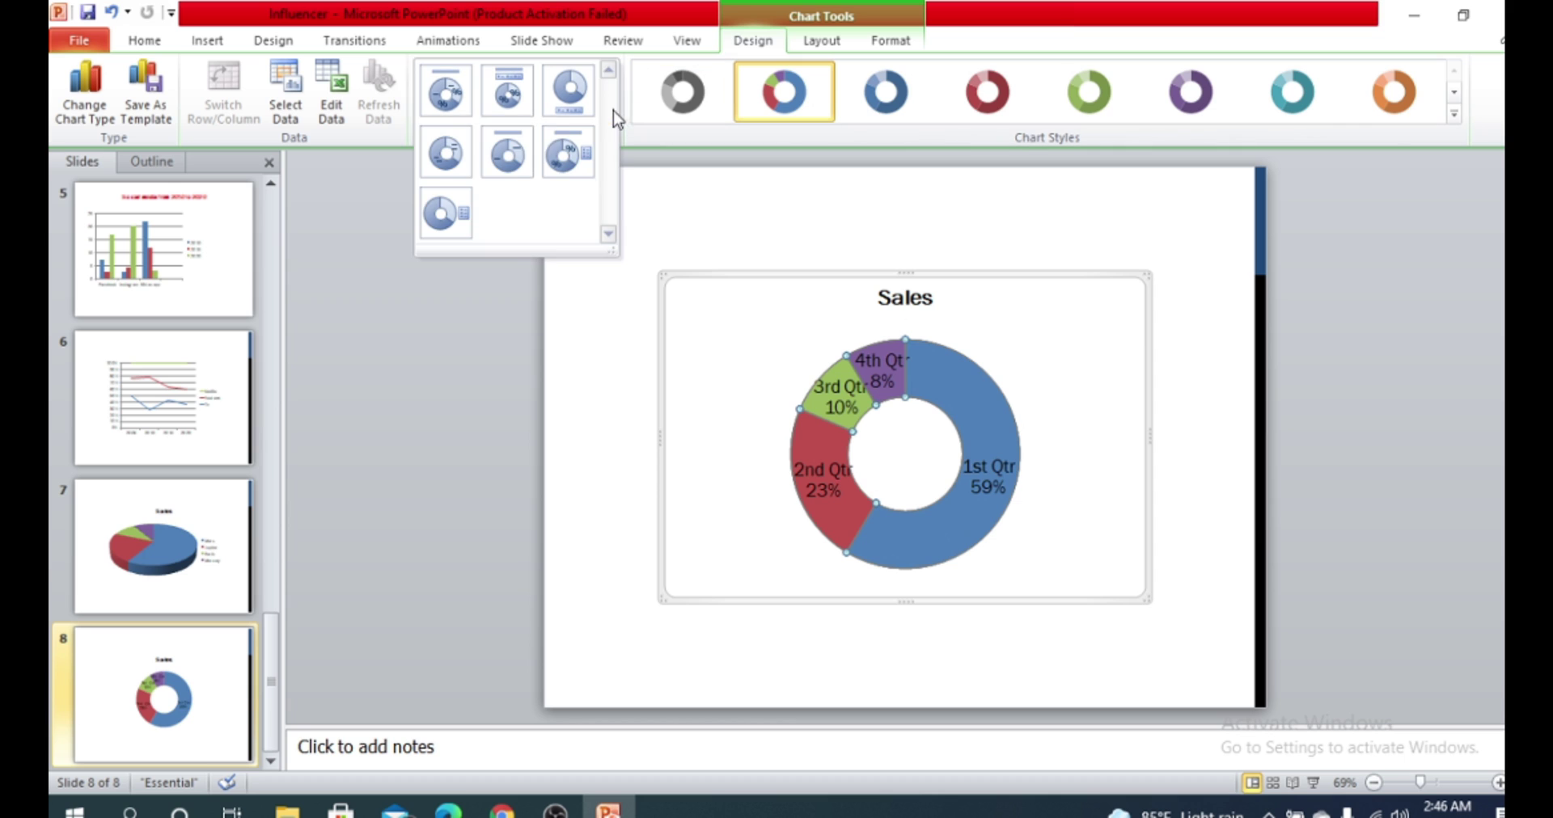
click(507, 89)
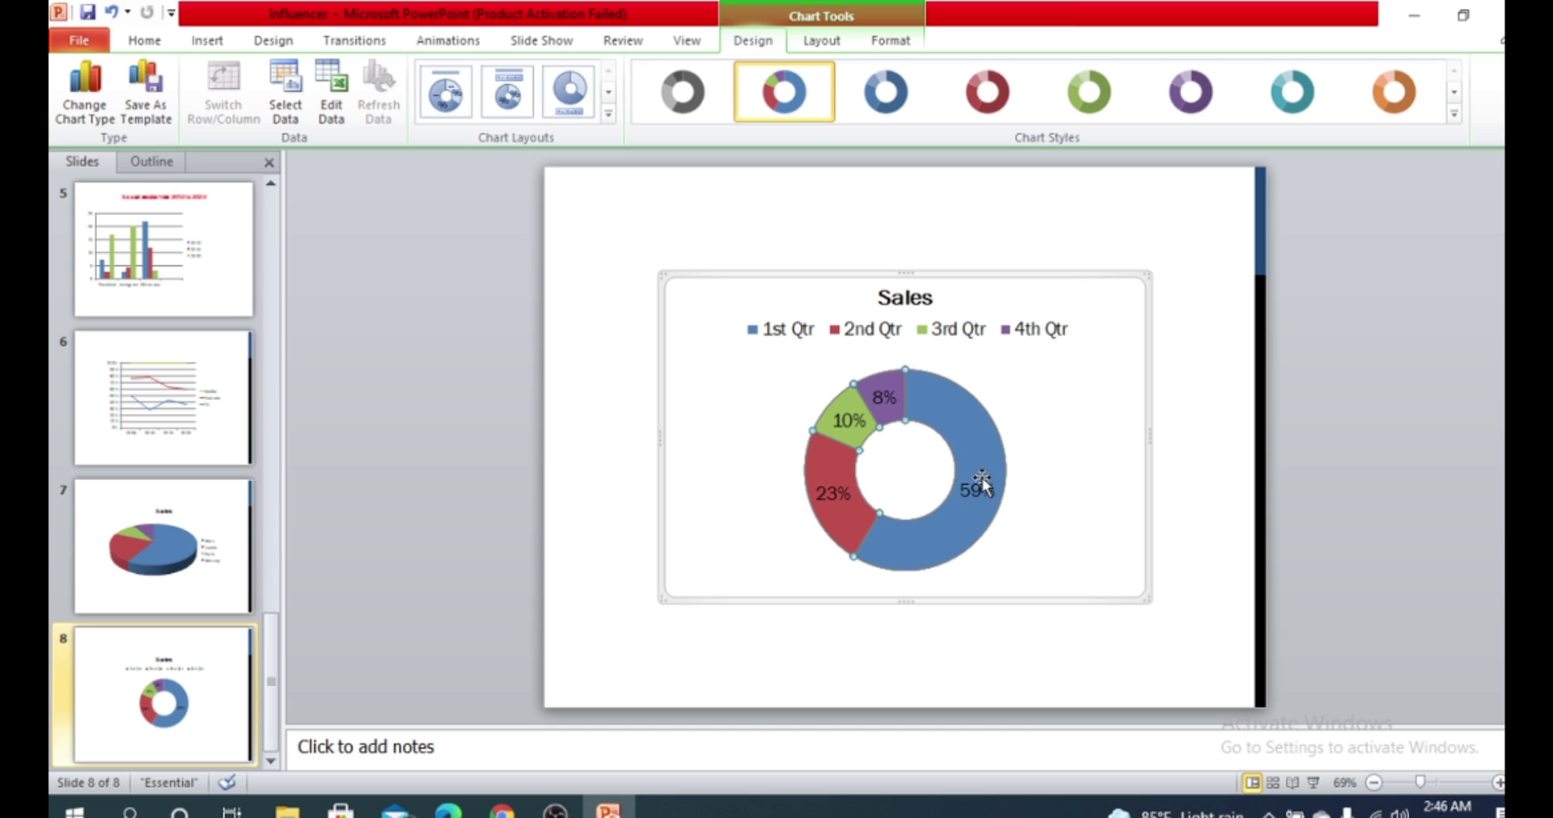
click(570, 93)
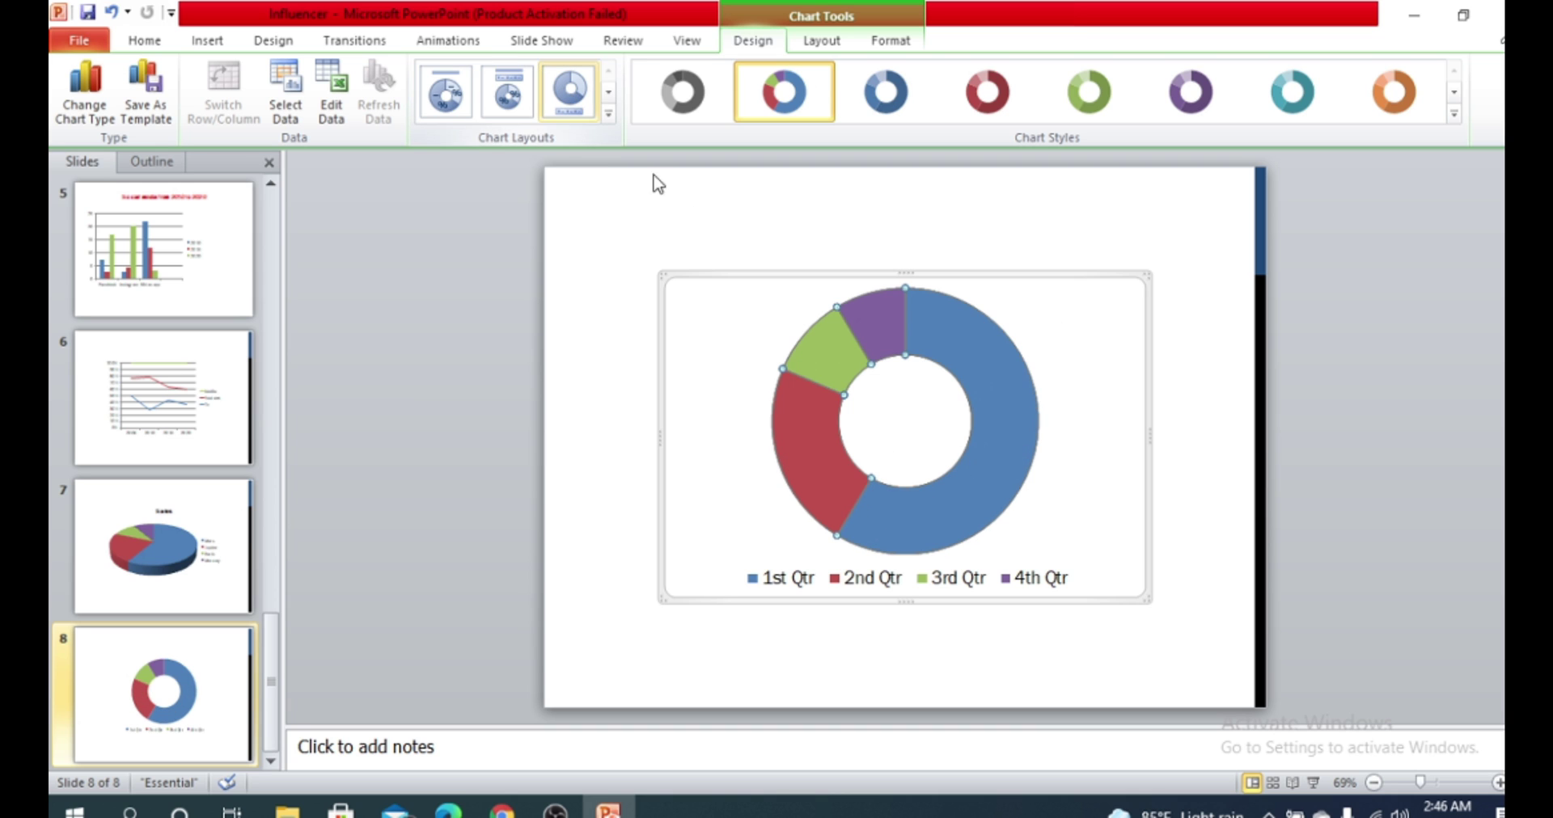
Step: Compare value and category label layouts, then settle on percentage labels with legend at right
click(608, 113)
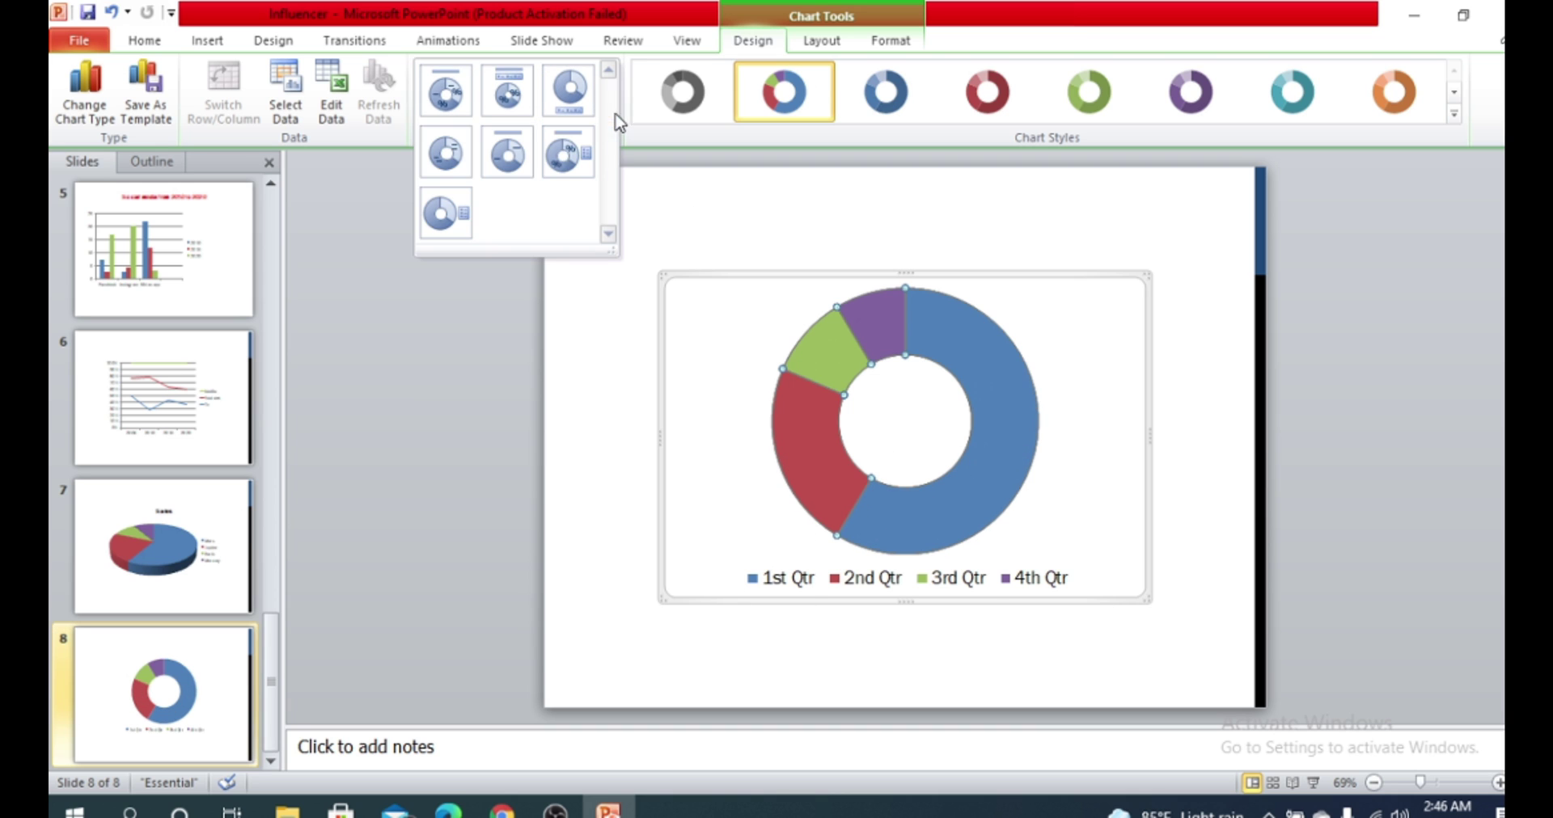
click(445, 154)
click(609, 113)
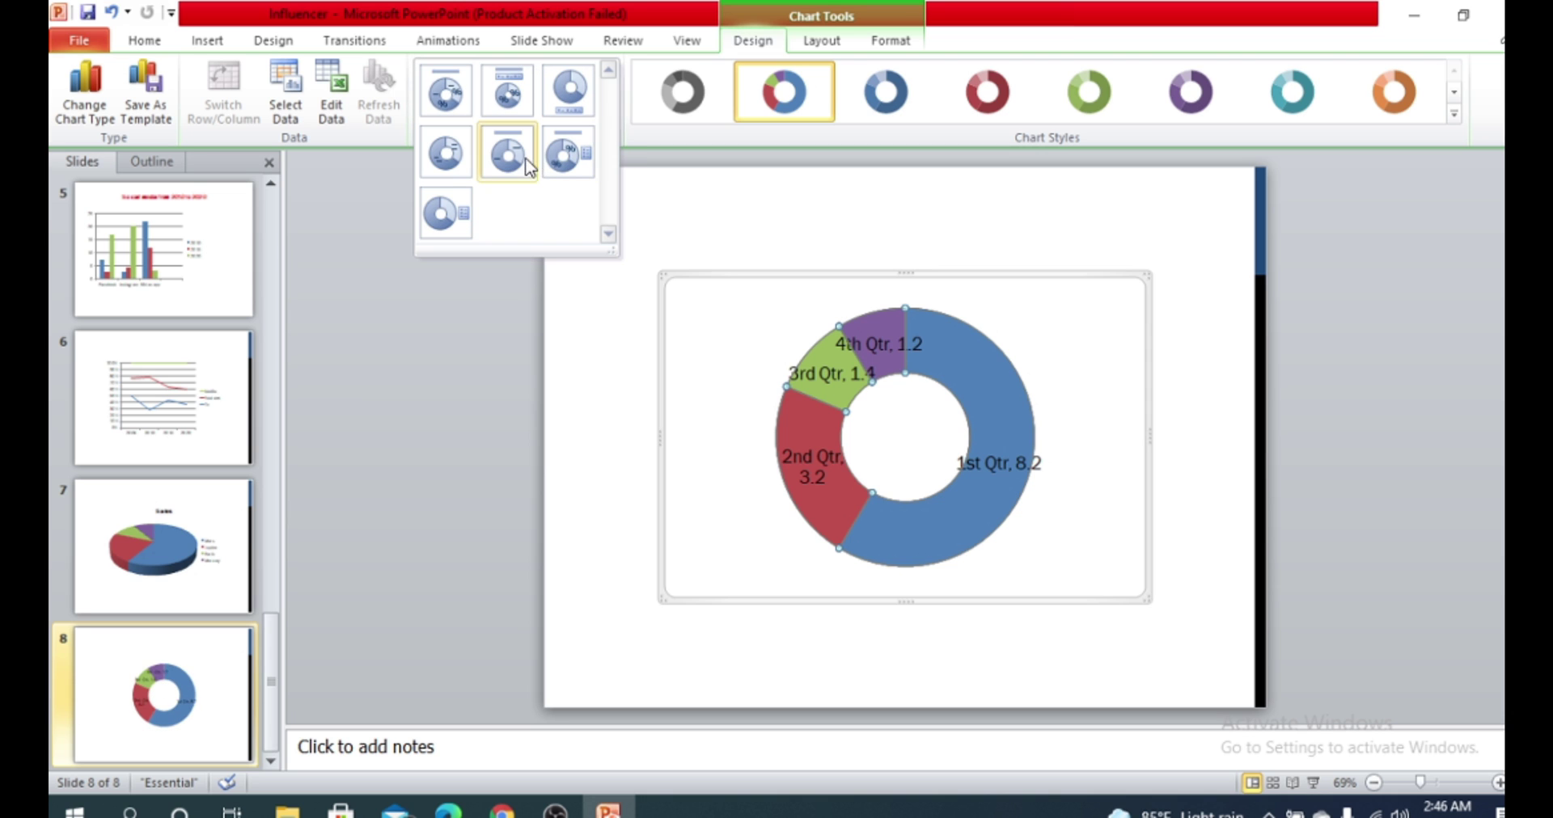
click(507, 153)
click(608, 113)
click(569, 154)
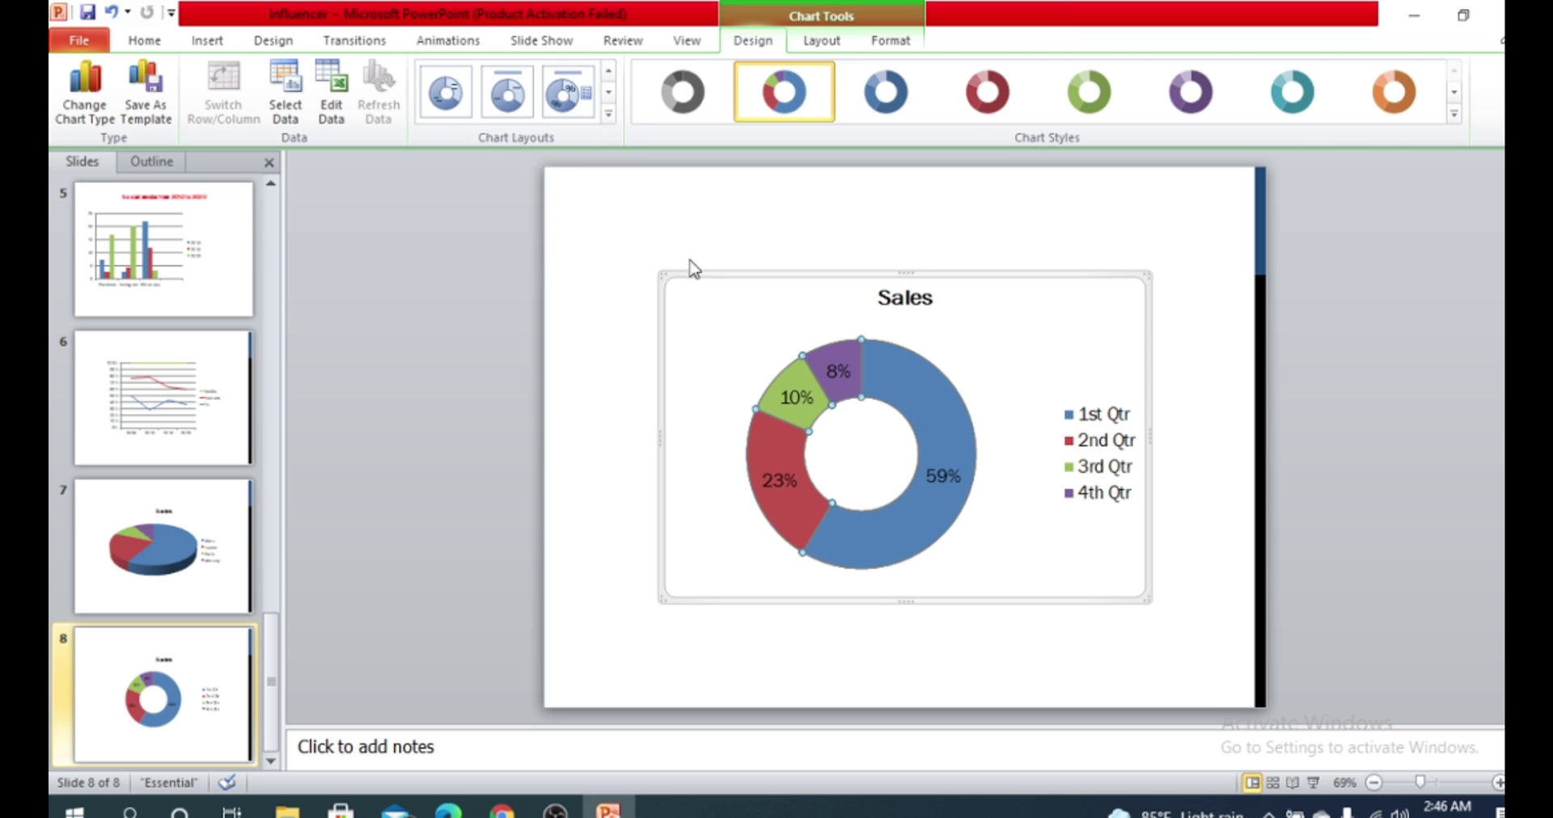
mouse_move(953, 449)
click(608, 113)
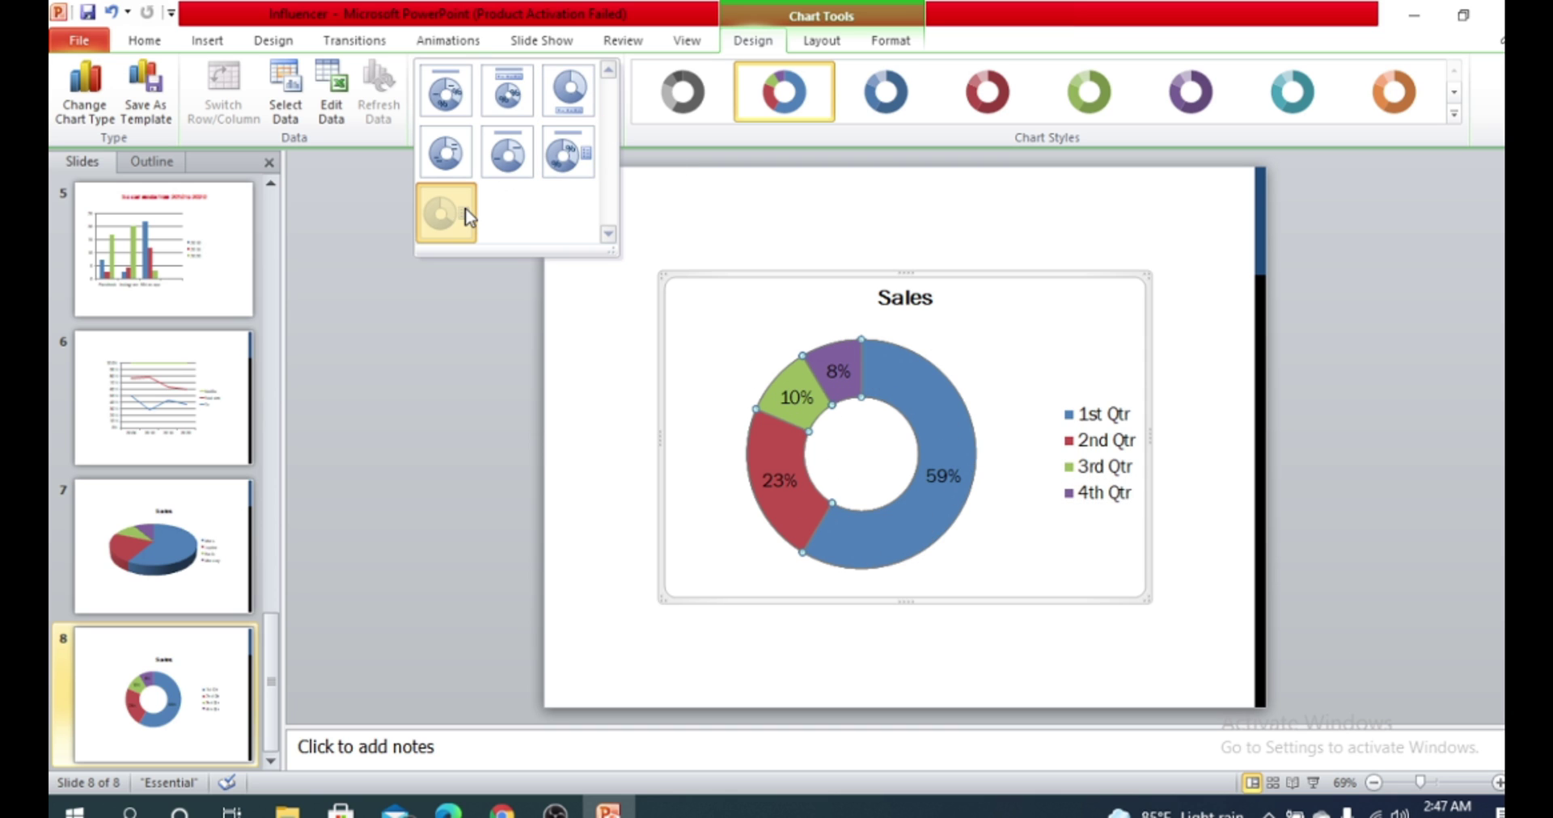